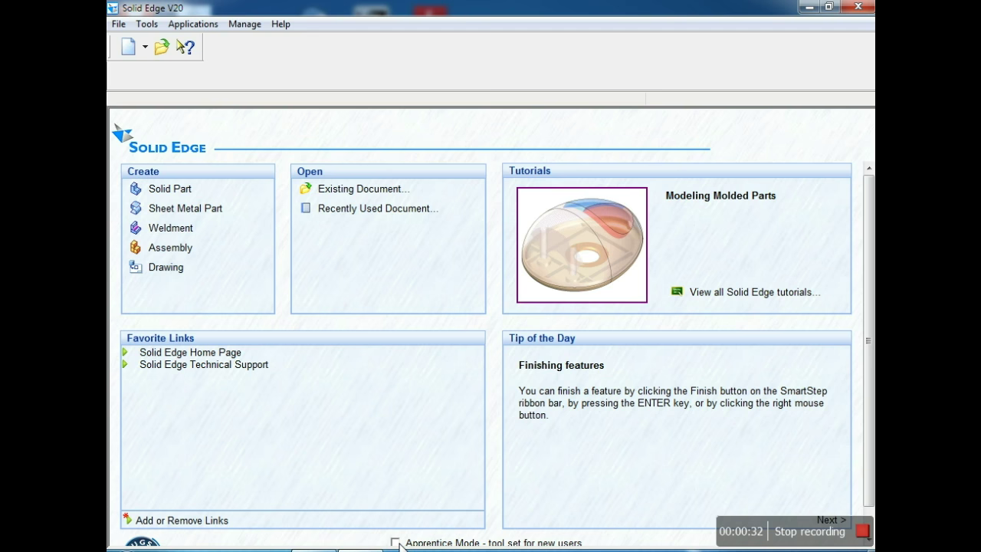
# - Create a new Drawing document, Draft1, showing Sheet1 with its border and title block
pyautogui.click(395, 543)
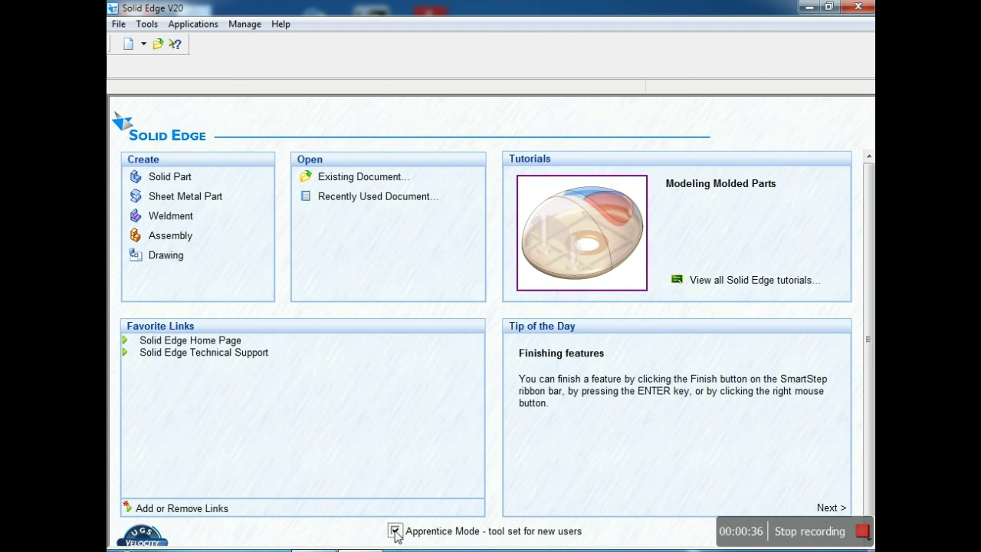
pyautogui.click(395, 530)
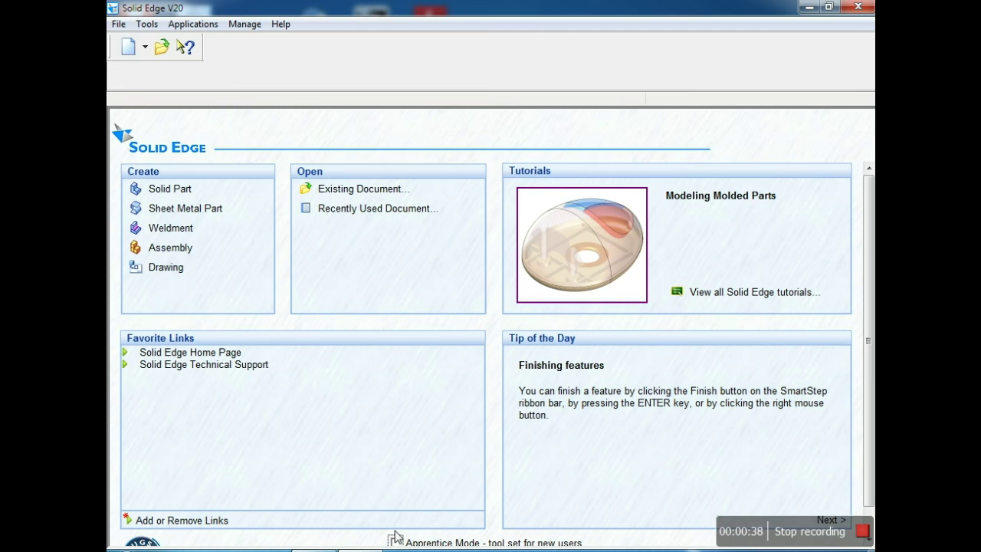
pyautogui.click(172, 269)
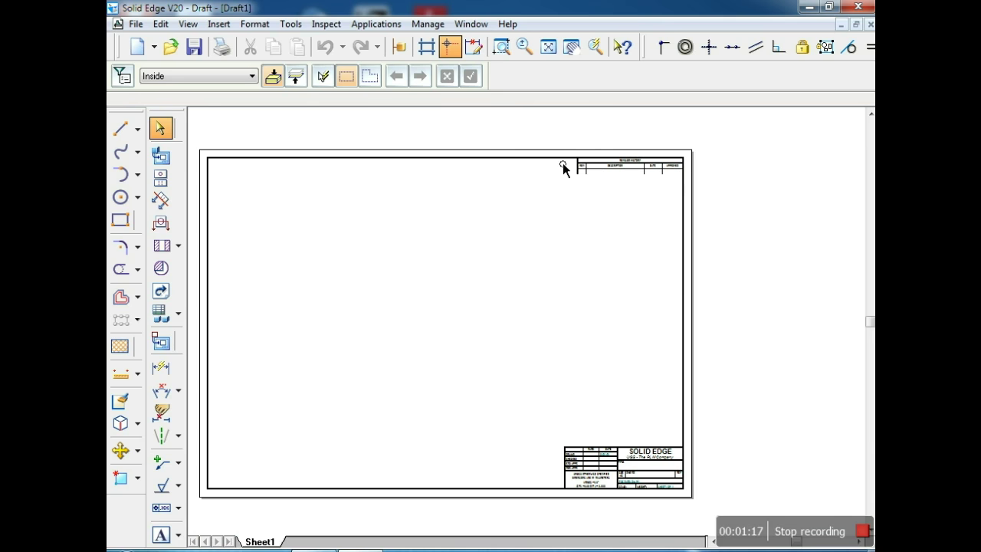
pyautogui.click(188, 25)
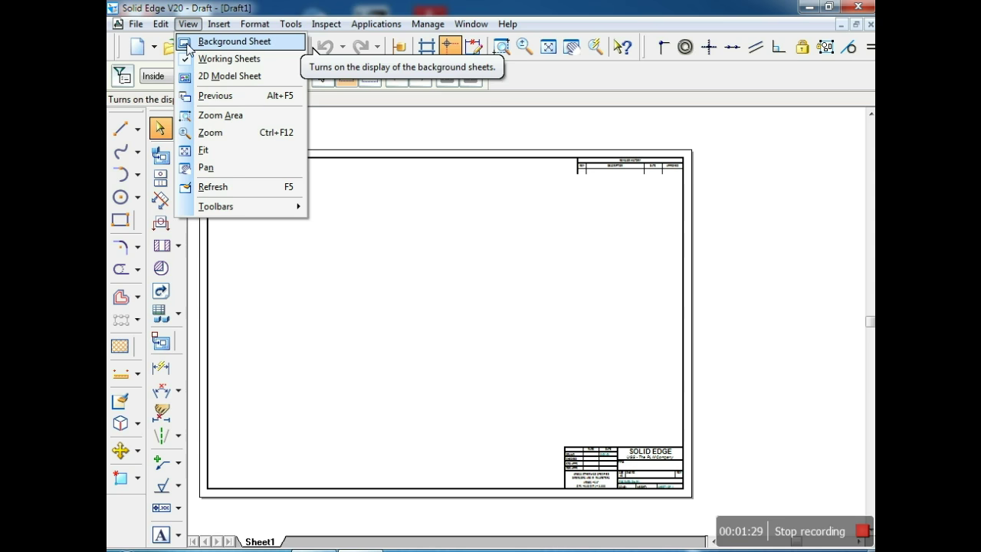
pyautogui.click(276, 366)
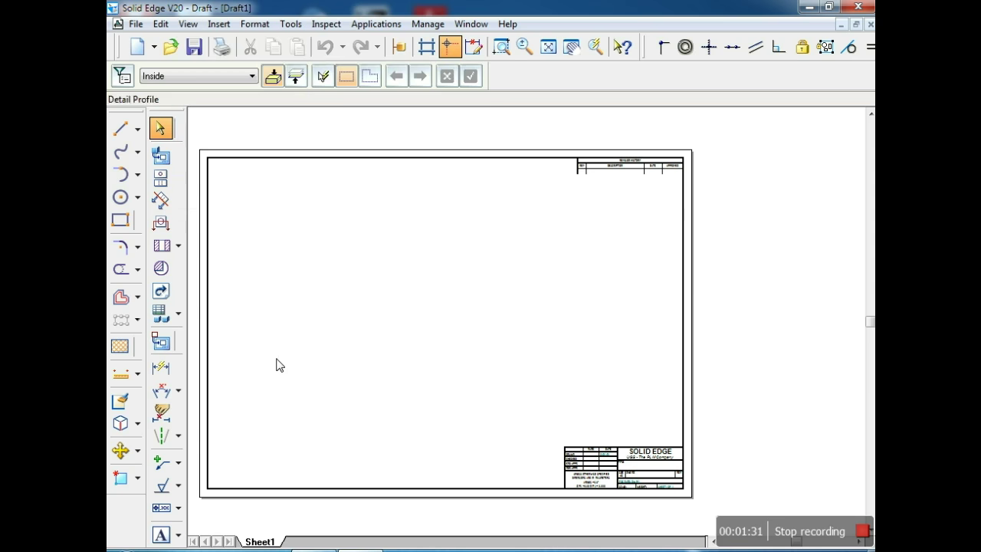
pyautogui.rightClick(260, 542)
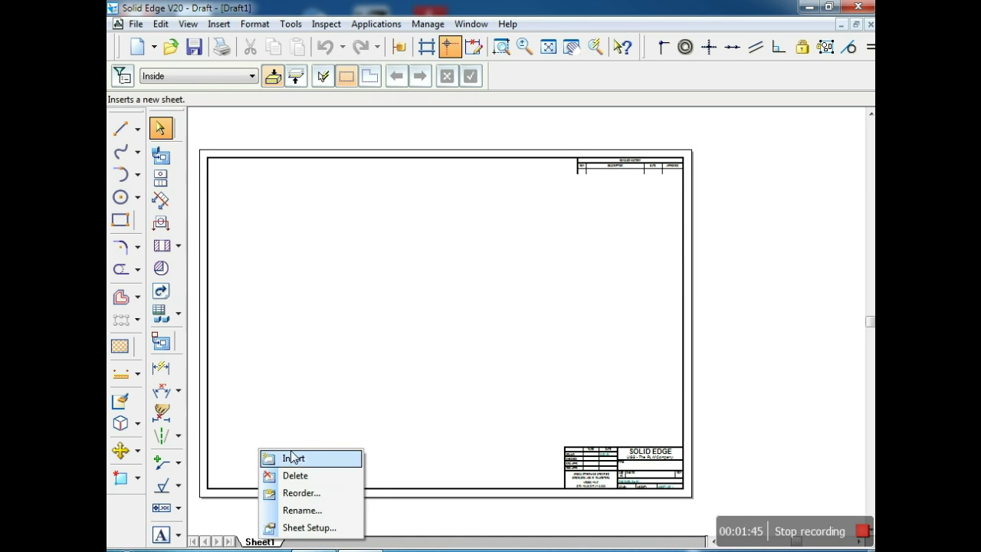
pyautogui.click(310, 528)
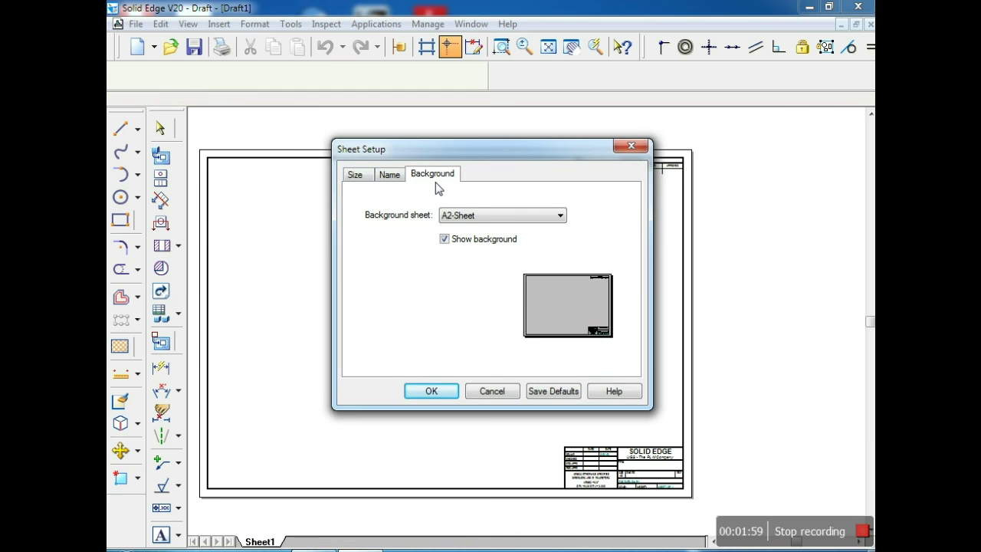
pyautogui.click(363, 181)
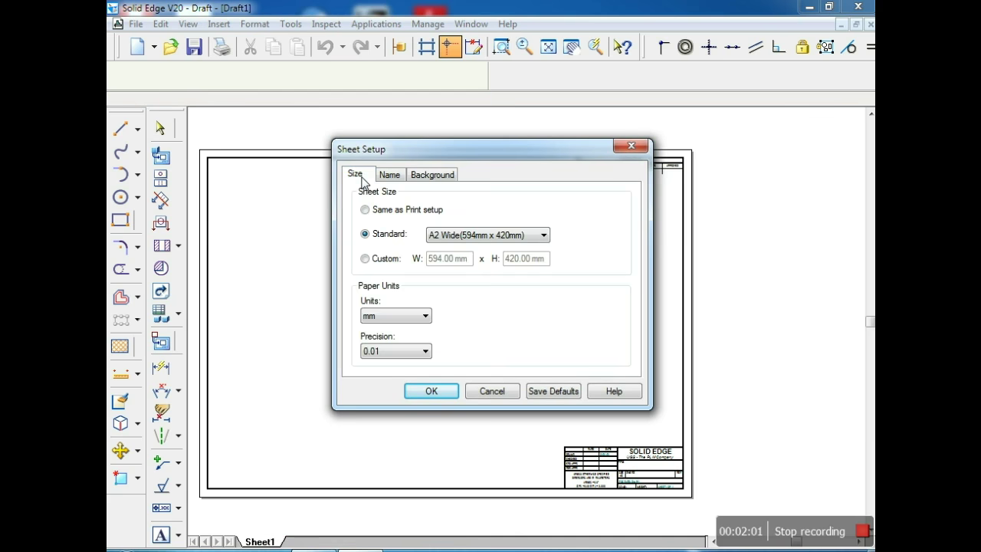
pyautogui.click(465, 238)
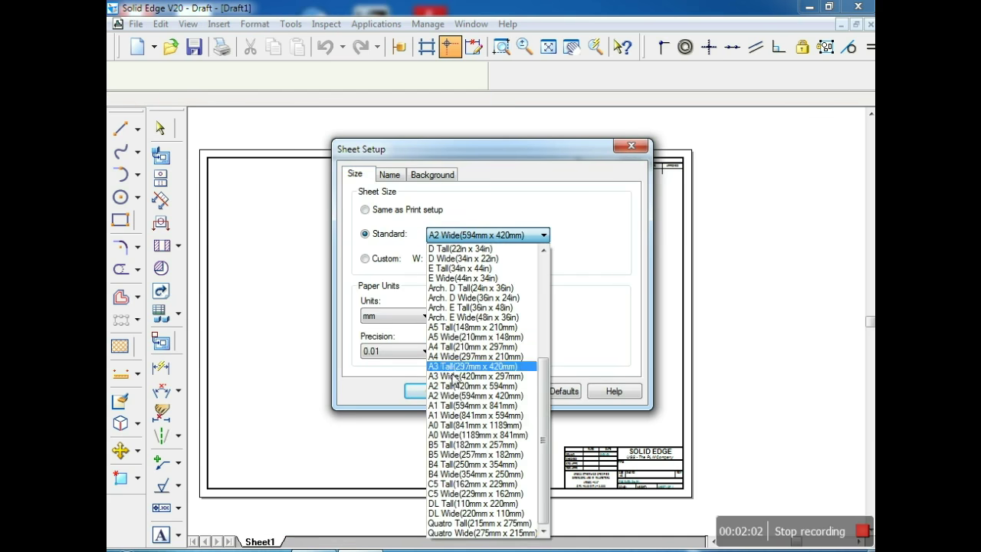
pyautogui.moveTo(548, 474)
pyautogui.mouseDown()
pyautogui.moveTo(547, 340)
pyautogui.moveTo(546, 483)
pyautogui.mouseUp()
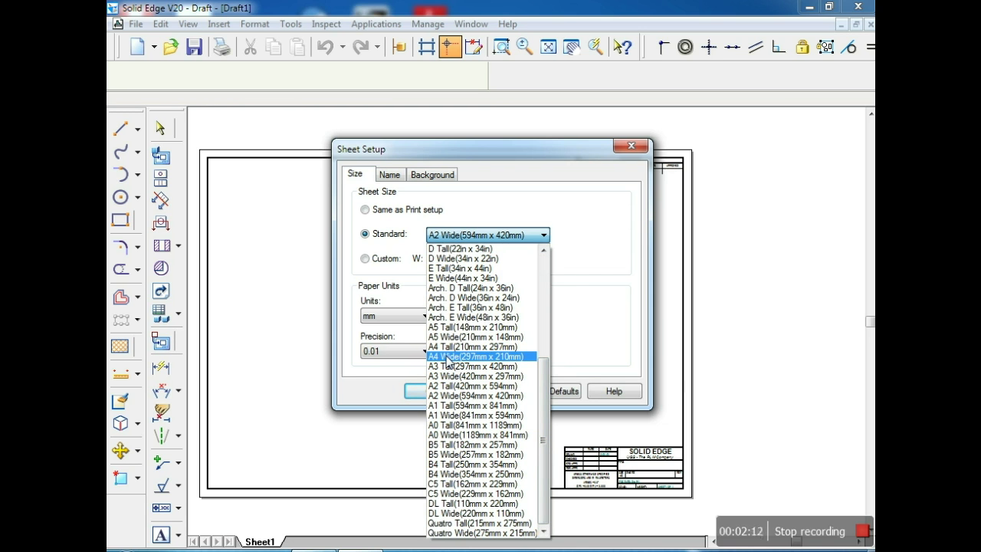
pyautogui.click(449, 357)
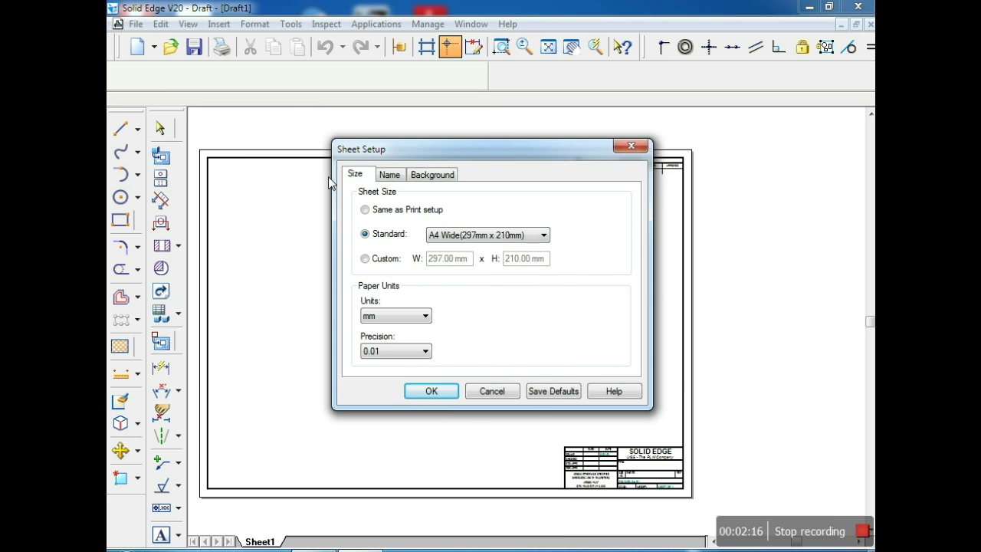
pyautogui.click(420, 178)
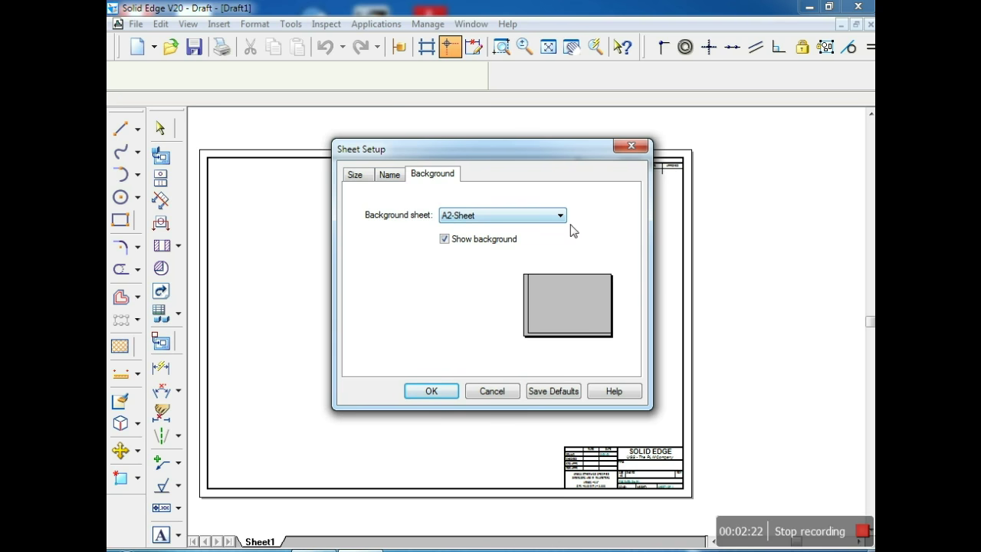
pyautogui.click(630, 145)
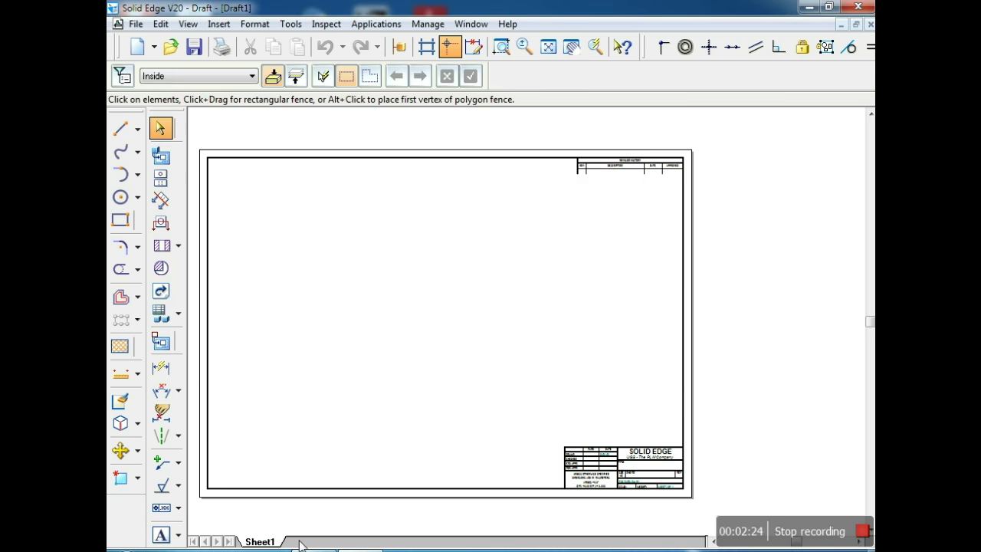
# - In Sheet Setup, give Sheet1 the A4-Sheet background and A4 Wide size, saved as defaults
pyautogui.rightClick(274, 543)
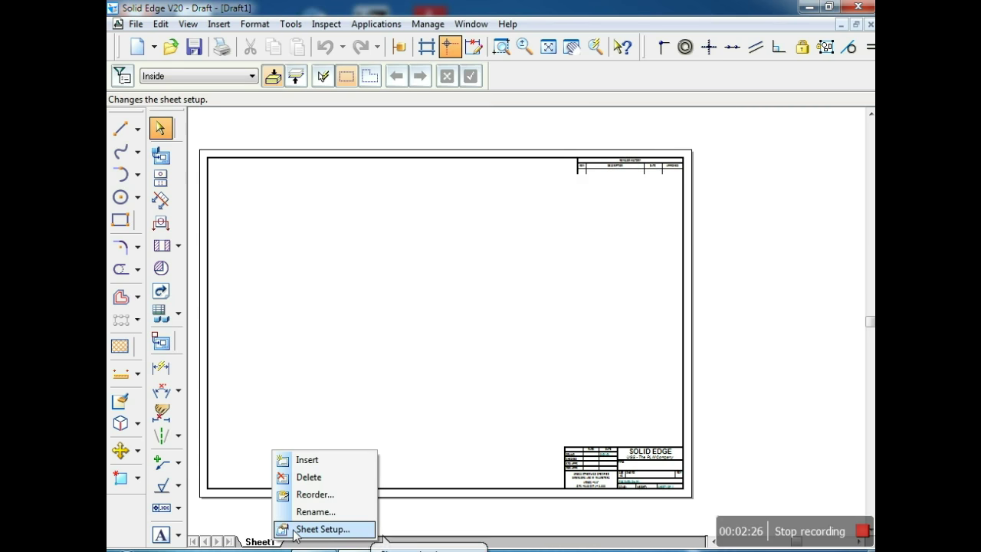
pyautogui.click(295, 529)
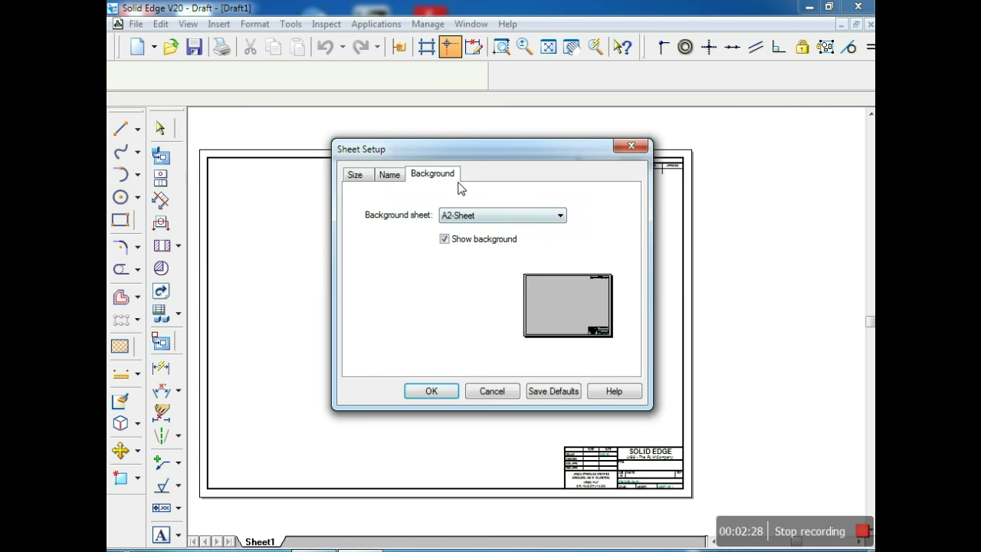
pyautogui.click(508, 216)
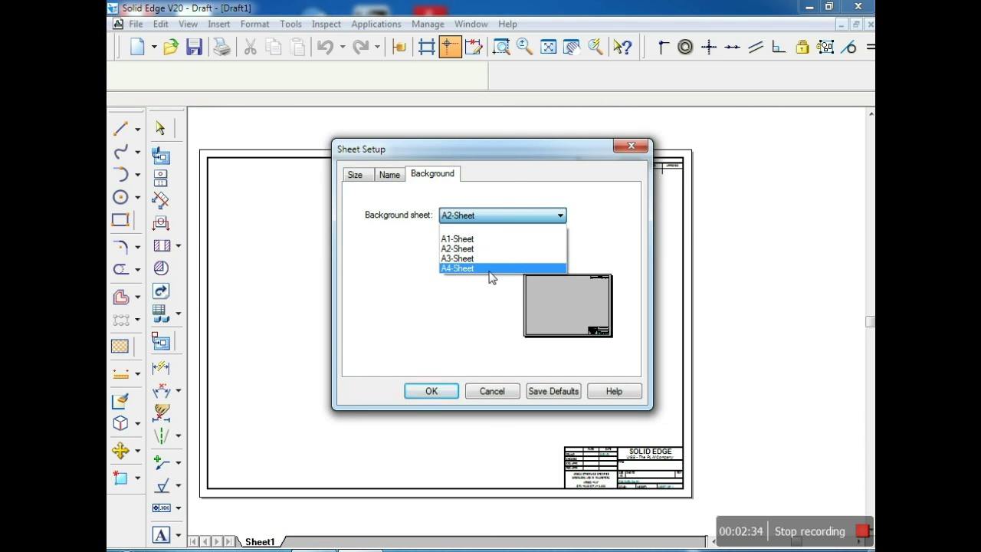
pyautogui.click(489, 269)
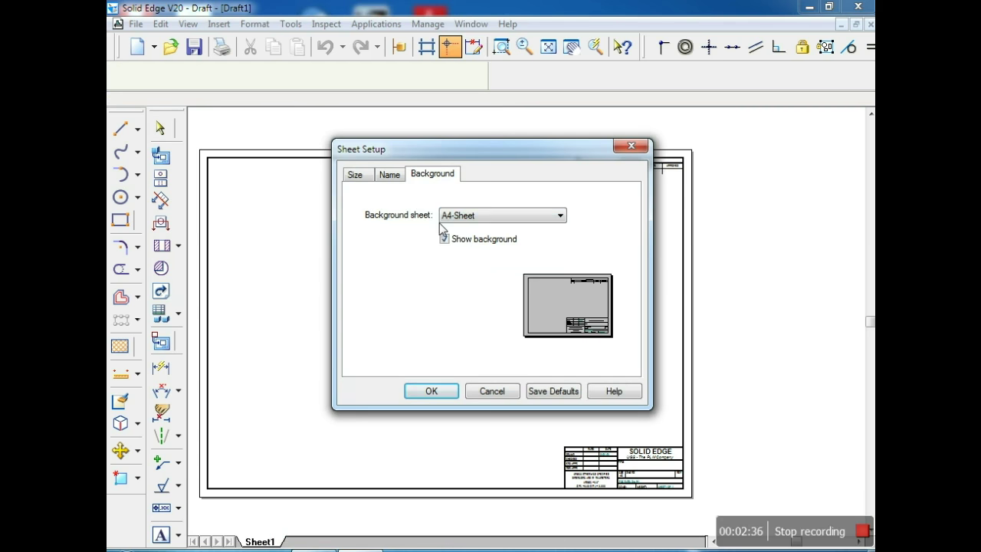
pyautogui.click(355, 178)
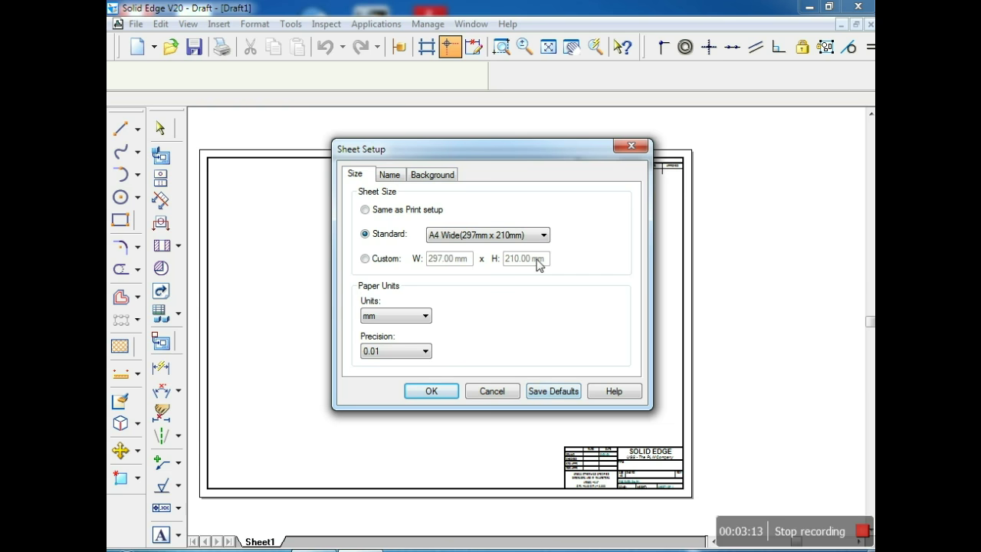
pyautogui.click(444, 176)
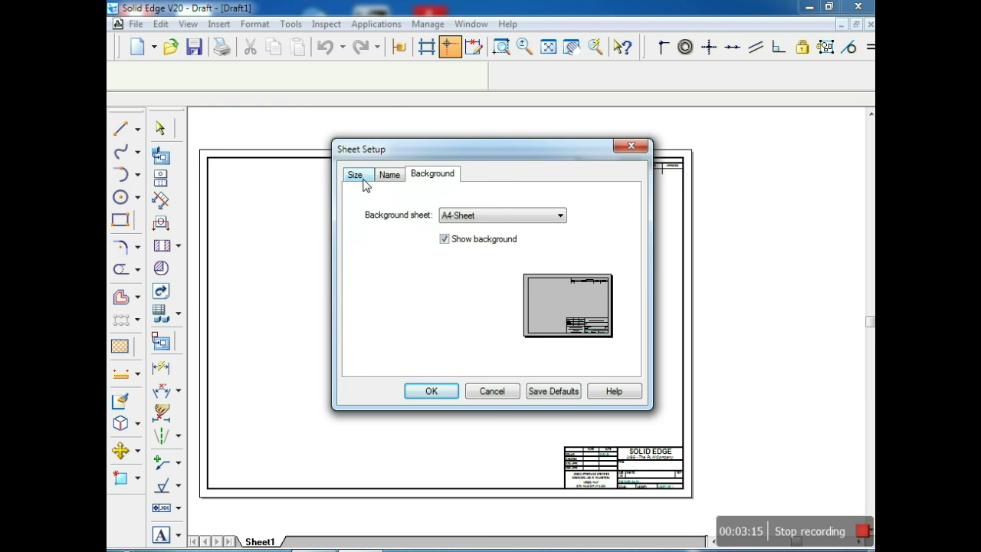
pyautogui.click(358, 180)
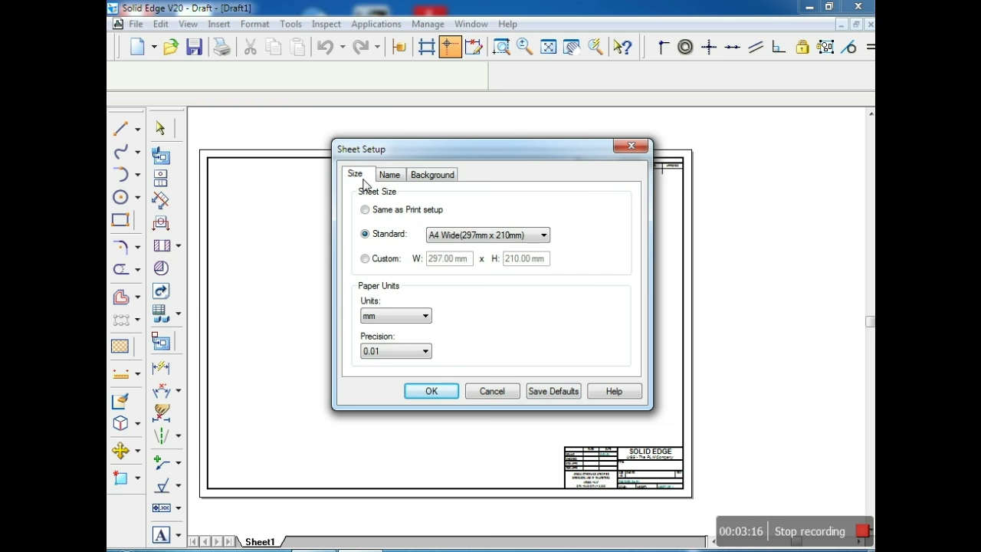
pyautogui.click(543, 393)
pyautogui.click(438, 395)
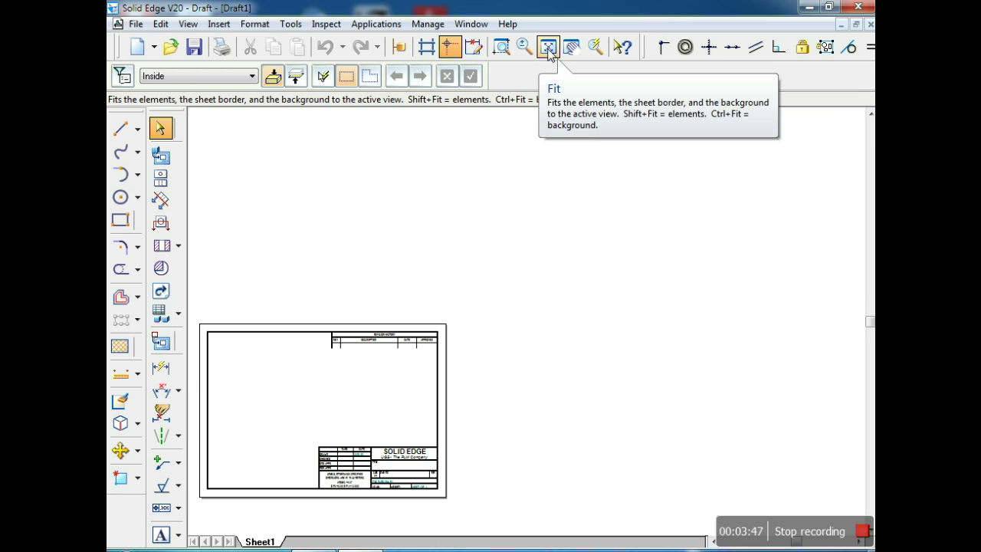
# - Fit the A4 Wide sheet in the window and fence-select the title block area
pyautogui.click(549, 48)
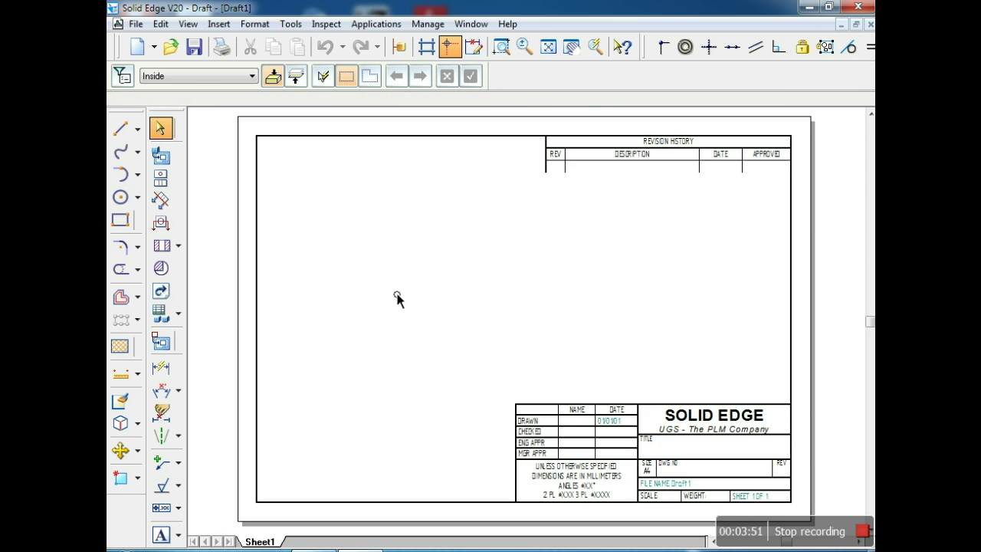
pyautogui.moveTo(493, 389)
pyautogui.mouseDown()
pyautogui.moveTo(526, 453)
pyautogui.moveTo(604, 505)
pyautogui.moveTo(700, 534)
pyautogui.moveTo(800, 514)
pyautogui.mouseUp()
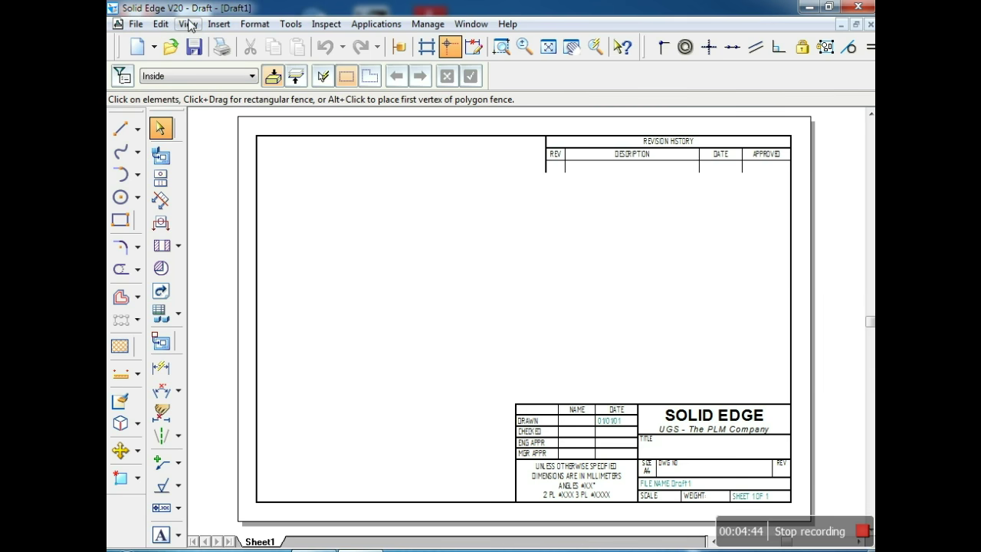
# - Display the background sheets instead of working sheets and fit the A4-Sheet background to the window
pyautogui.click(190, 25)
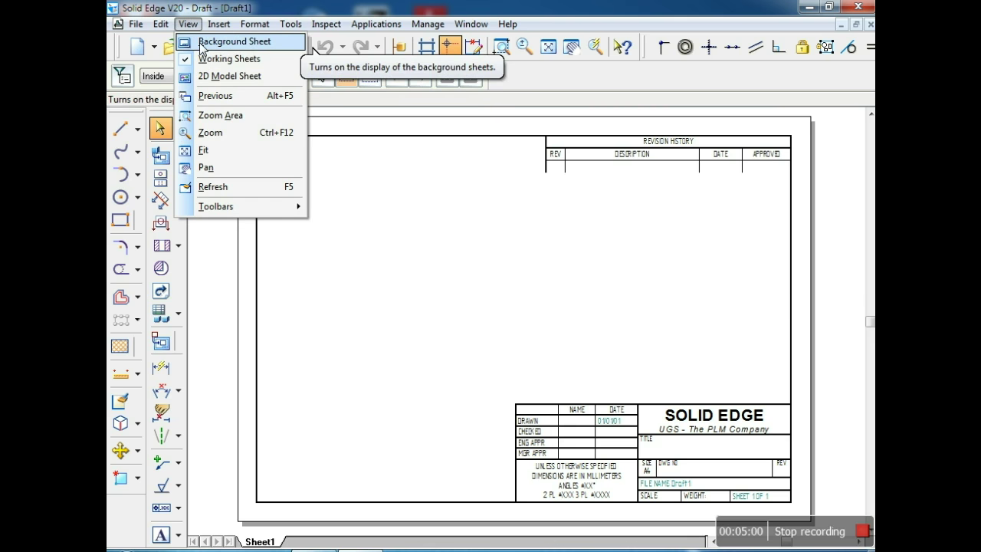
pyautogui.click(200, 42)
pyautogui.click(188, 24)
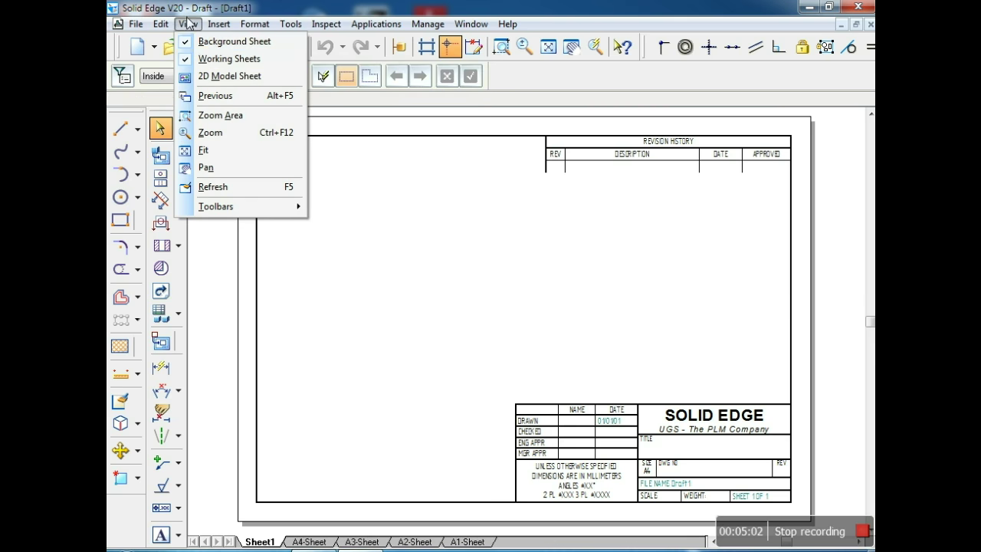
pyautogui.click(206, 60)
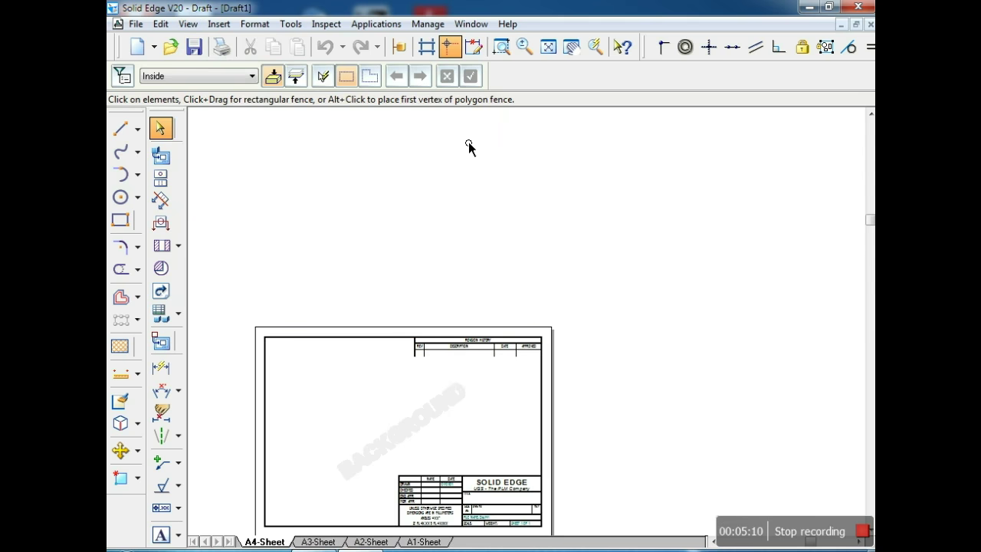
pyautogui.click(548, 48)
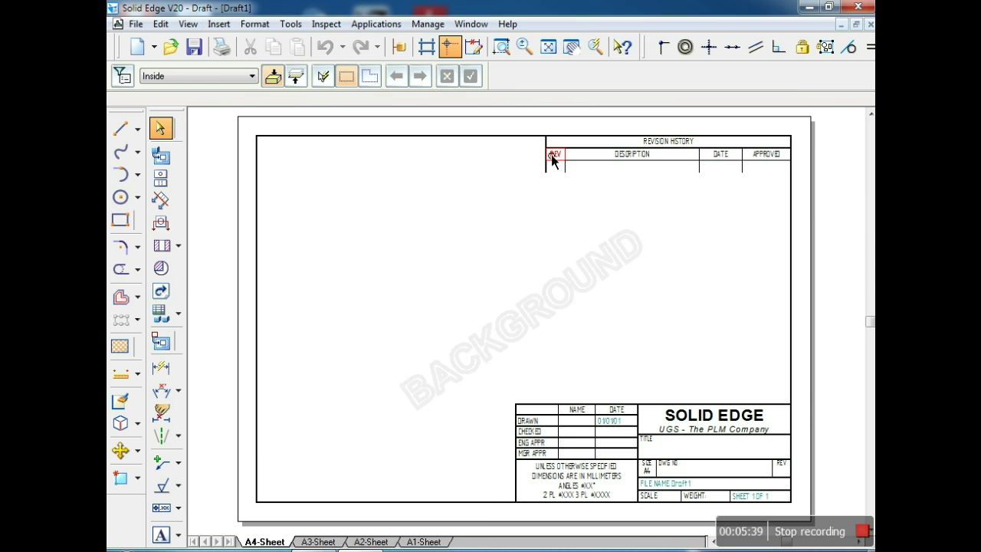
# - Fence-select the entire title block on the A4-Sheet background, delete it, and float the ribbon bar
pyautogui.click(537, 404)
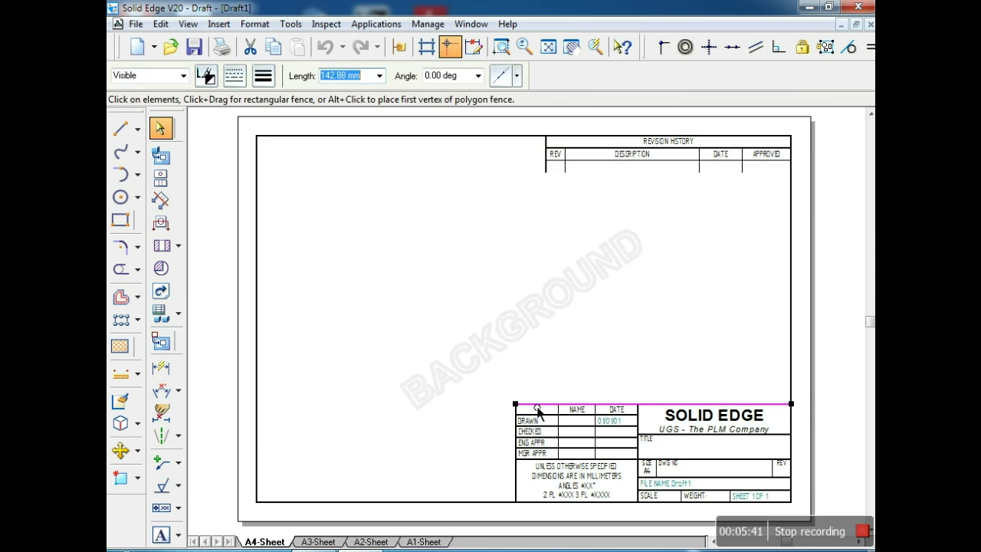
pyautogui.click(527, 349)
pyautogui.click(527, 404)
pyautogui.press('Escape')
pyautogui.moveTo(475, 369); pyautogui.dragTo(744, 511)
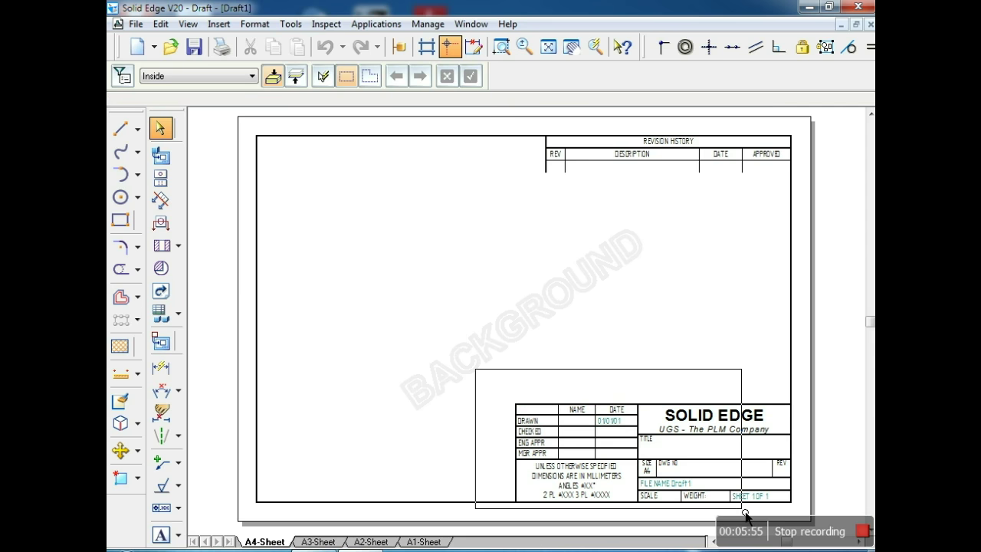
pyautogui.moveTo(745, 515); pyautogui.dragTo(800, 516)
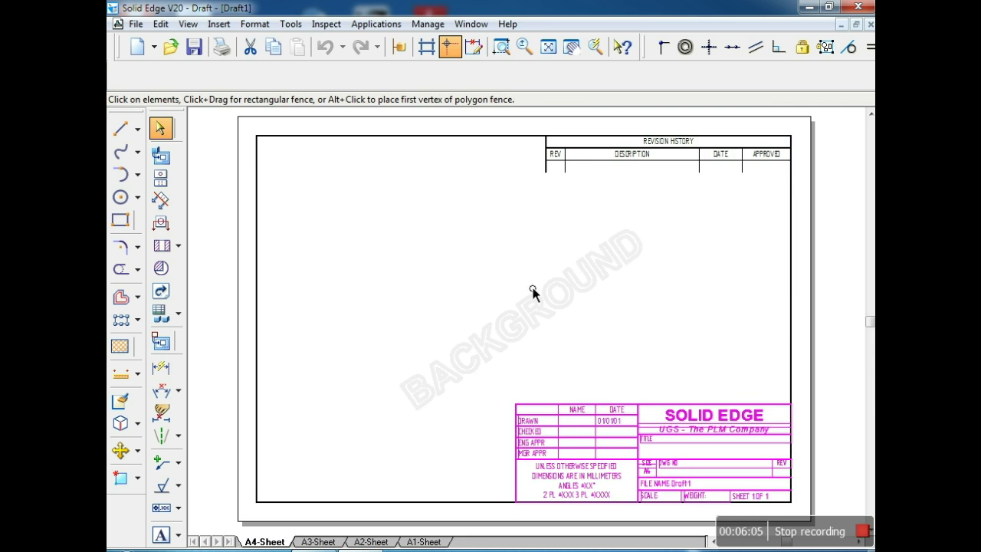
pyautogui.press('Delete')
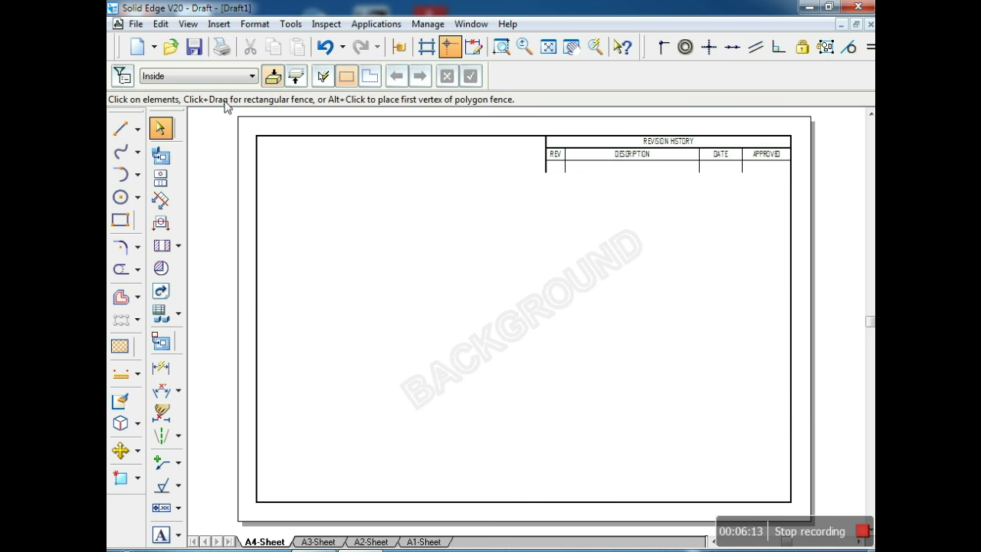
pyautogui.moveTo(147, 76); pyautogui.dragTo(137, 46)
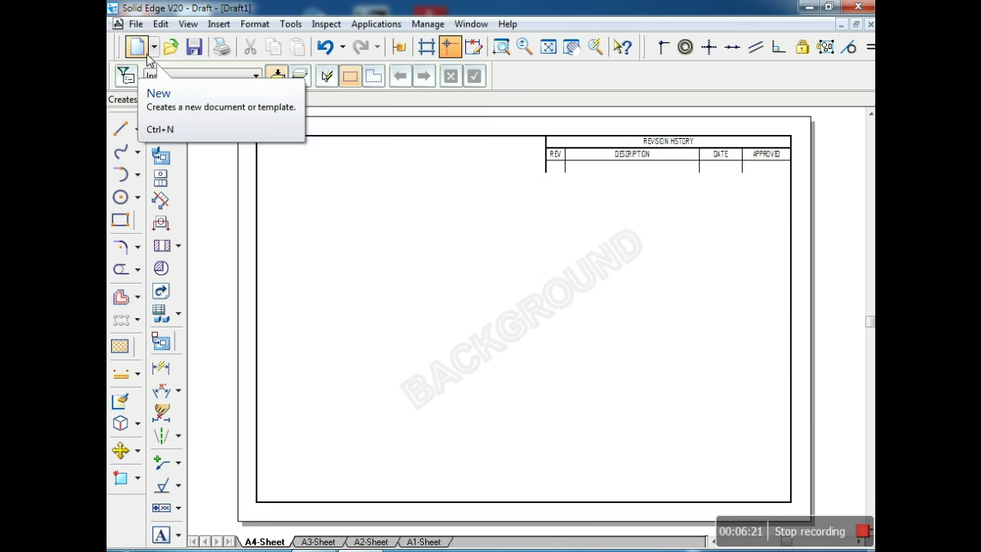
pyautogui.click(122, 152)
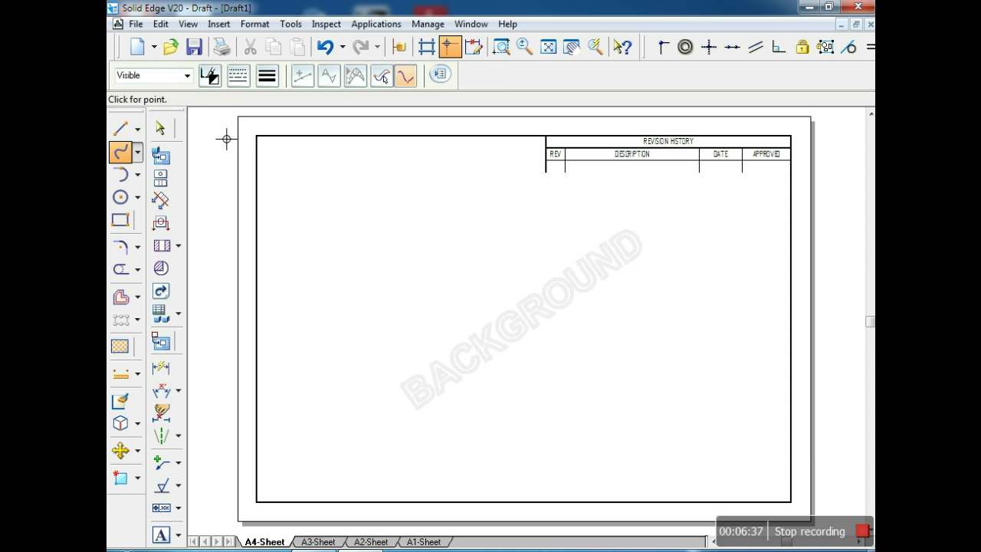
pyautogui.click(162, 130)
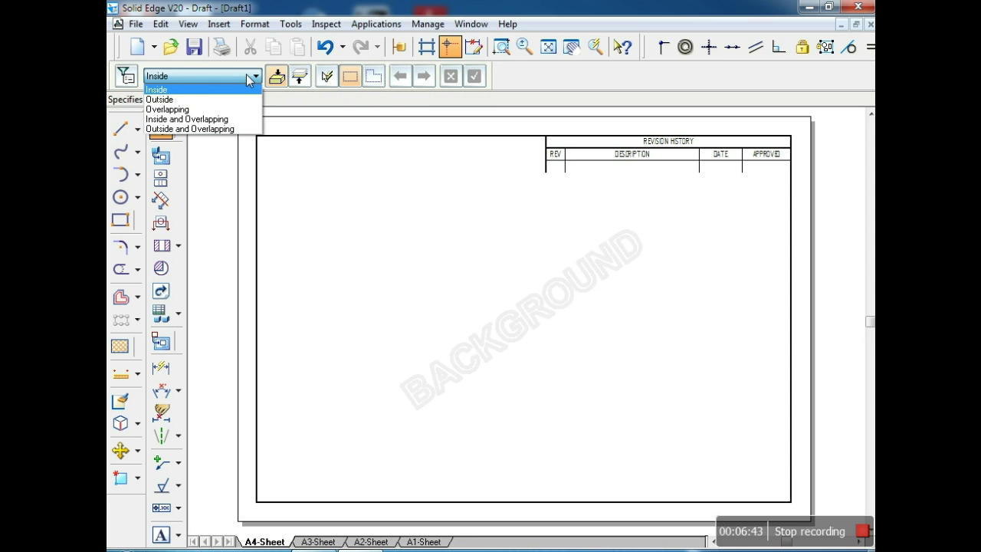
# - Set the fence filter to Inside and fence around the revision history table to select it
pyautogui.click(214, 100)
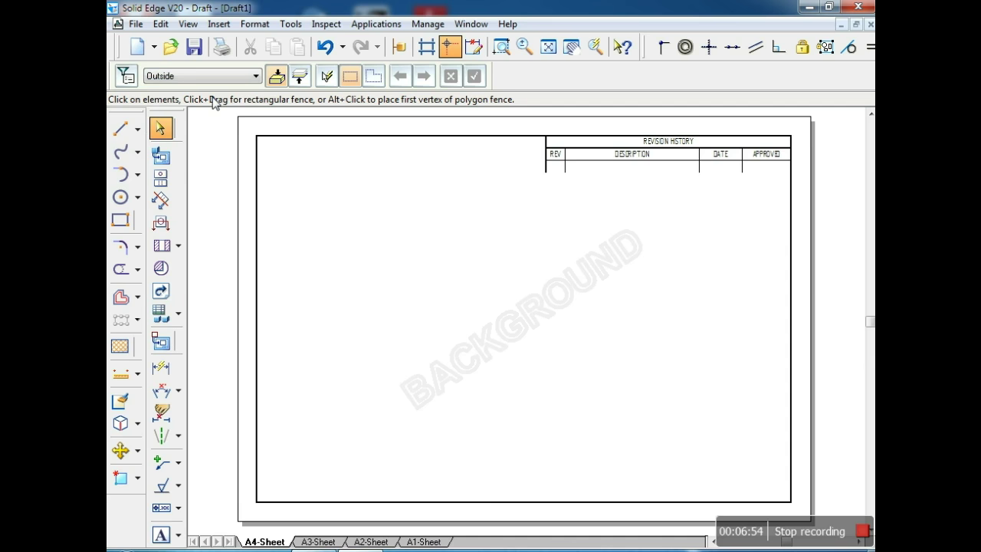
pyautogui.moveTo(508, 186); pyautogui.dragTo(806, 132)
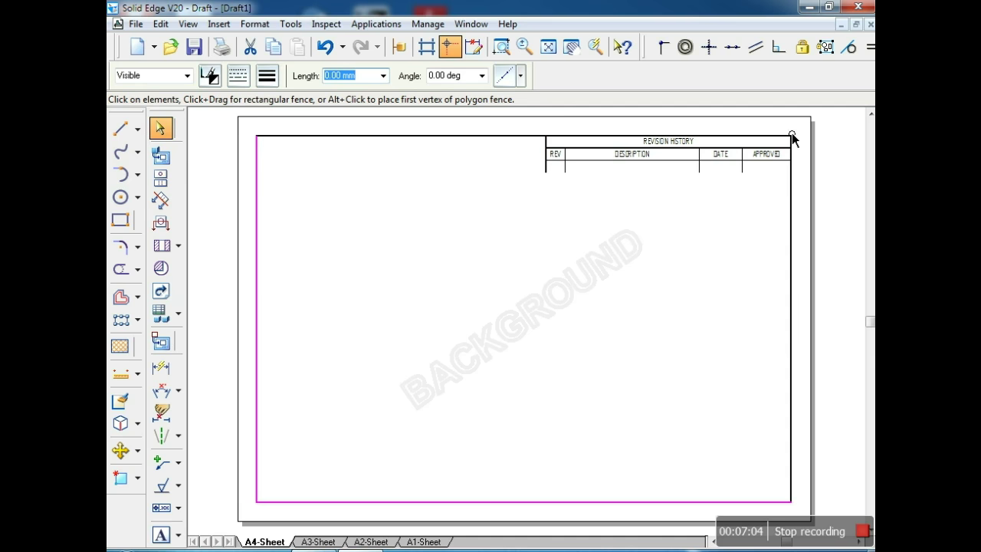
pyautogui.click(160, 128)
pyautogui.click(186, 76)
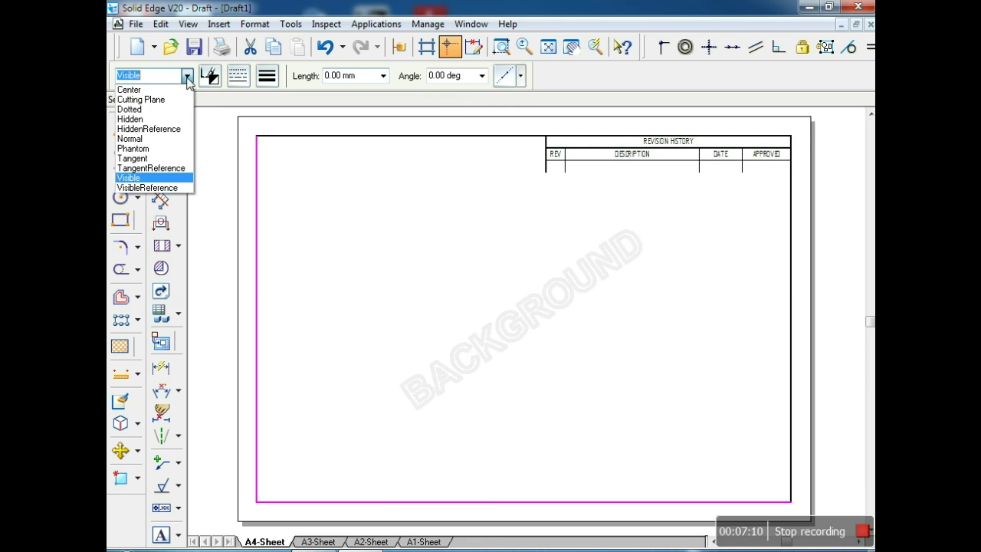
pyautogui.click(253, 155)
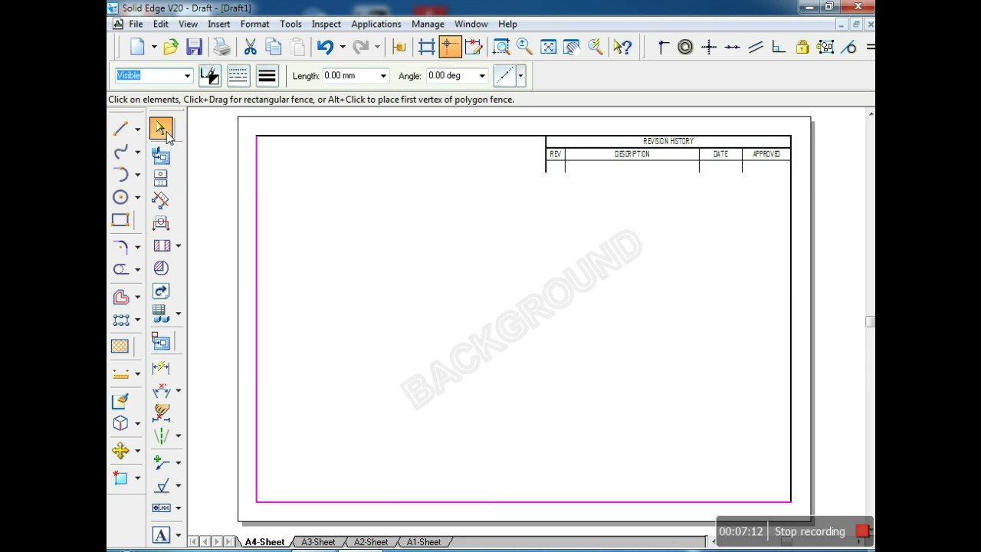
pyautogui.click(311, 201)
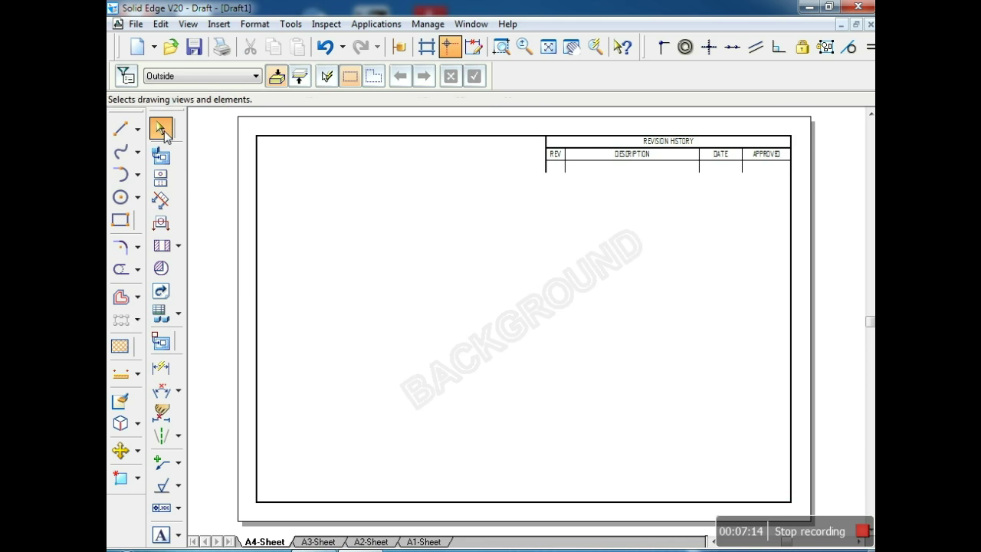
pyautogui.click(216, 77)
pyautogui.click(217, 89)
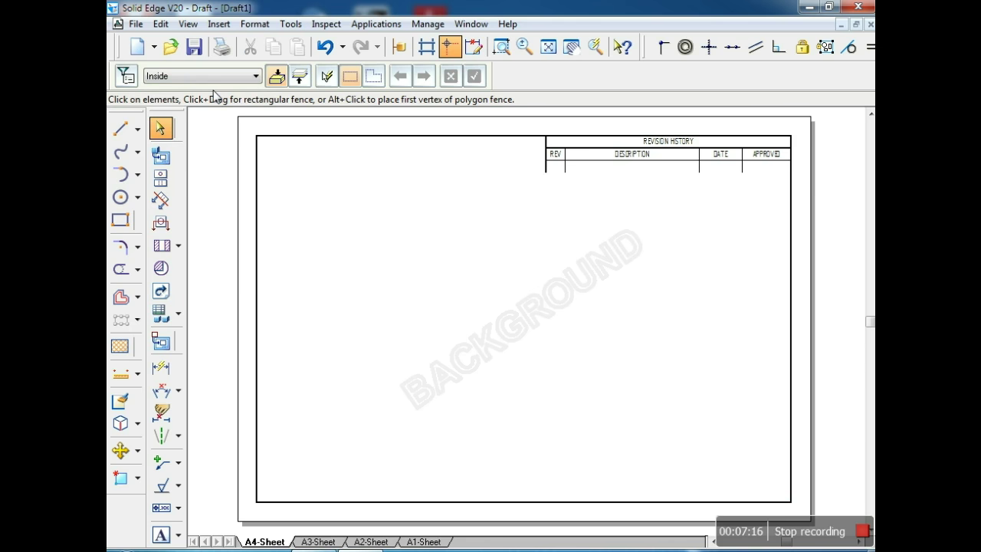
pyautogui.moveTo(503, 127); pyautogui.dragTo(801, 201)
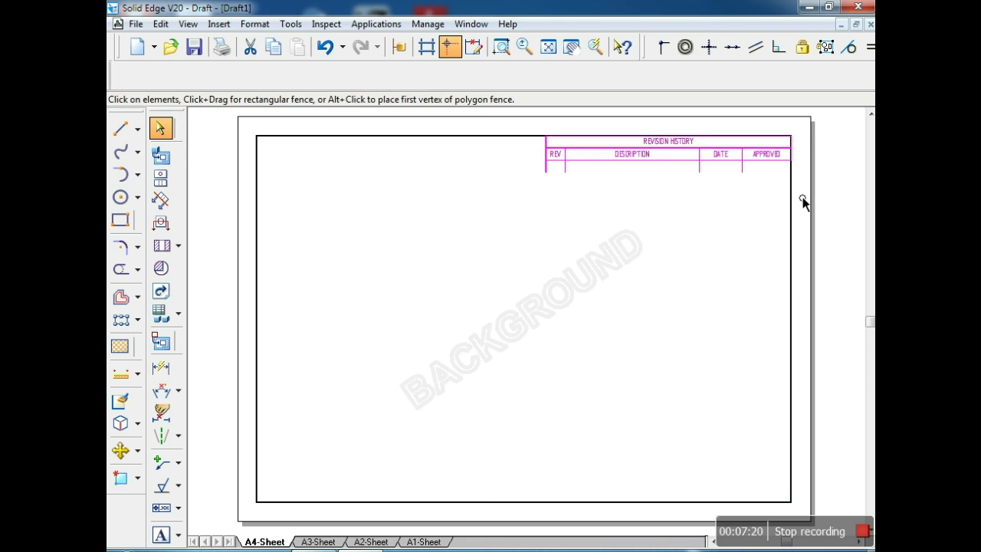
# - Delete the selected revision history table, leaving only the sheet border
pyautogui.press('Delete')
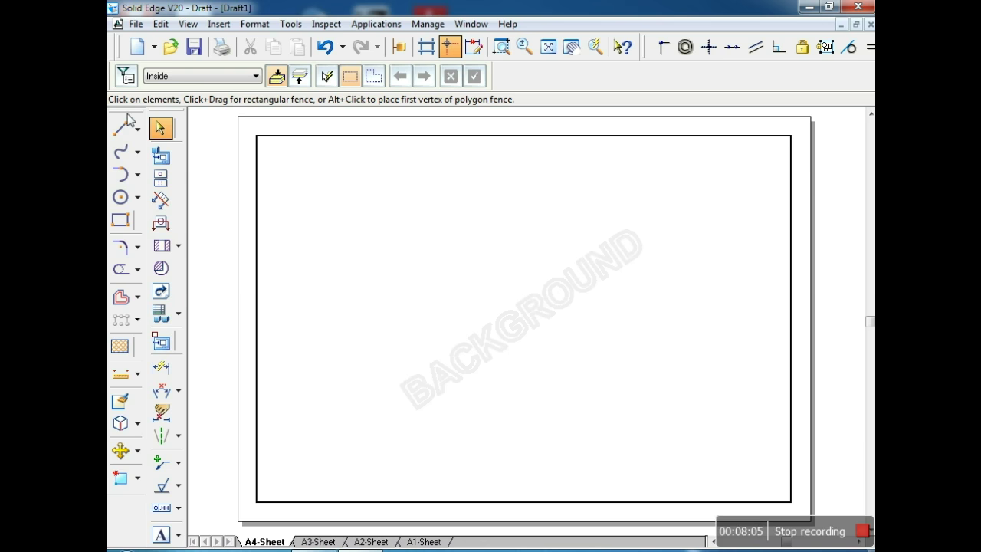
pyautogui.moveTo(157, 115)
pyautogui.mouseDown()
pyautogui.moveTo(180, 146)
pyautogui.moveTo(239, 169)
pyautogui.mouseUp()
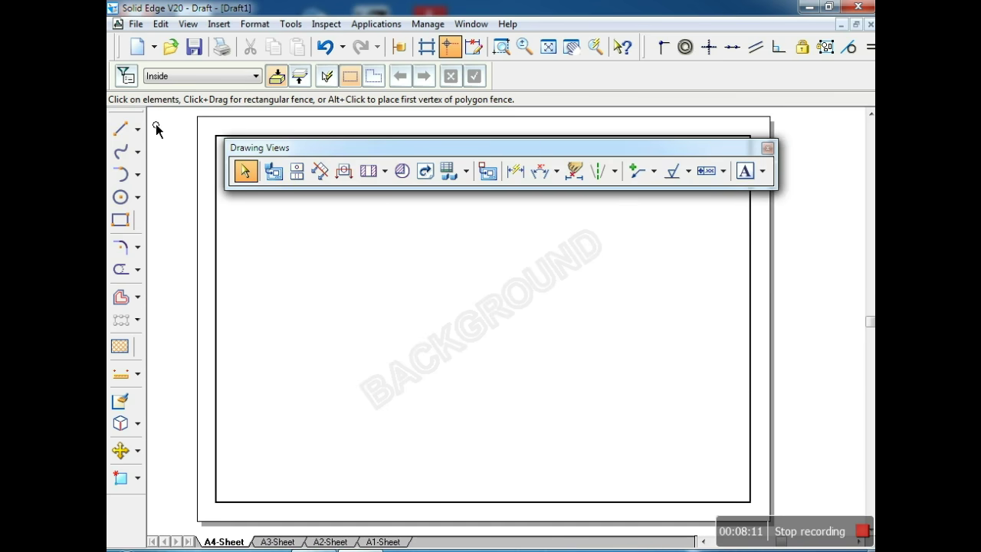
pyautogui.moveTo(138, 120)
pyautogui.mouseDown()
pyautogui.moveTo(263, 250)
pyautogui.moveTo(246, 279)
pyautogui.mouseUp()
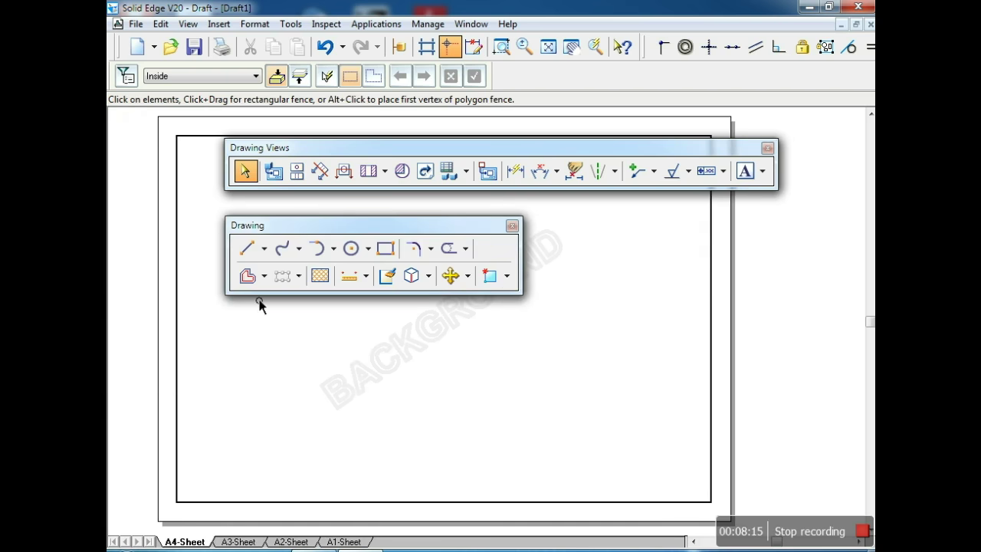
pyautogui.moveTo(287, 225)
pyautogui.mouseDown()
pyautogui.moveTo(184, 184)
pyautogui.moveTo(122, 137)
pyautogui.mouseUp()
pyautogui.moveTo(218, 135)
pyautogui.mouseDown()
pyautogui.moveTo(158, 115)
pyautogui.moveTo(150, 122)
pyautogui.mouseUp()
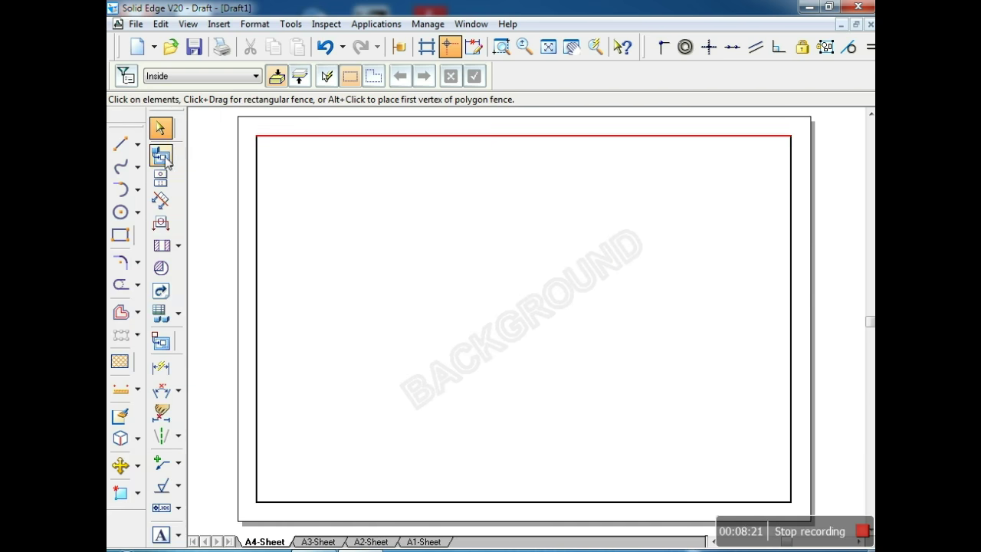
# - Pick the Line command from the line flyout on the drawing toolbar
pyautogui.click(124, 150)
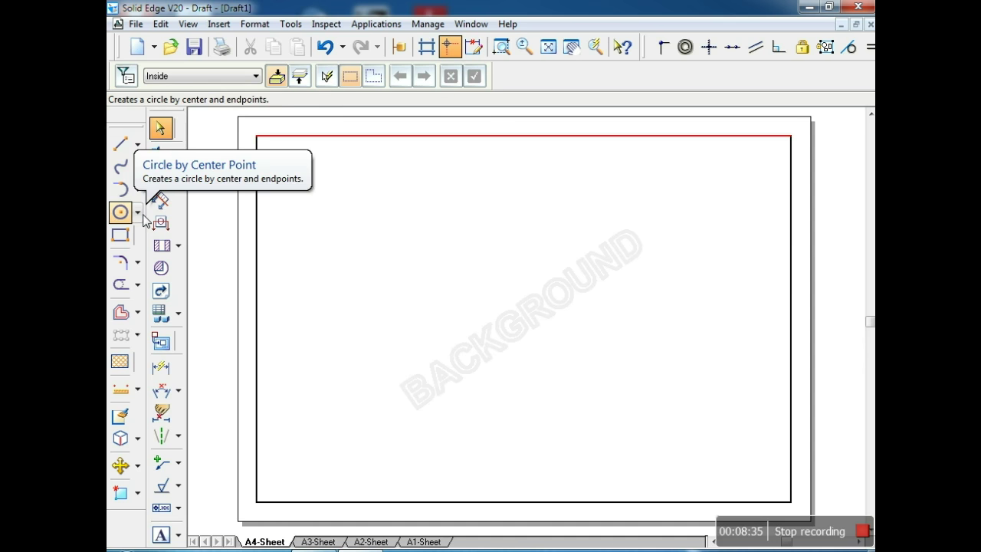
pyautogui.click(137, 146)
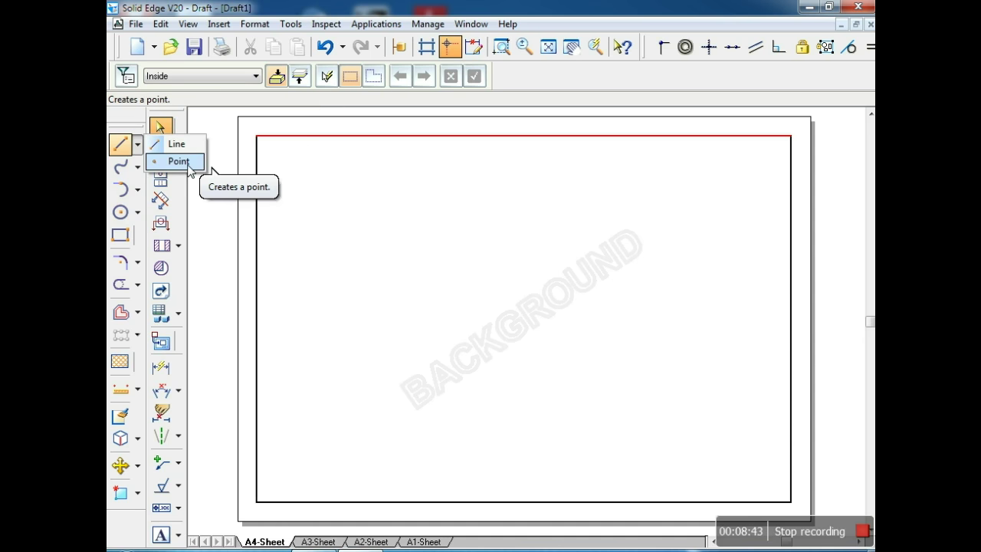
pyautogui.click(179, 144)
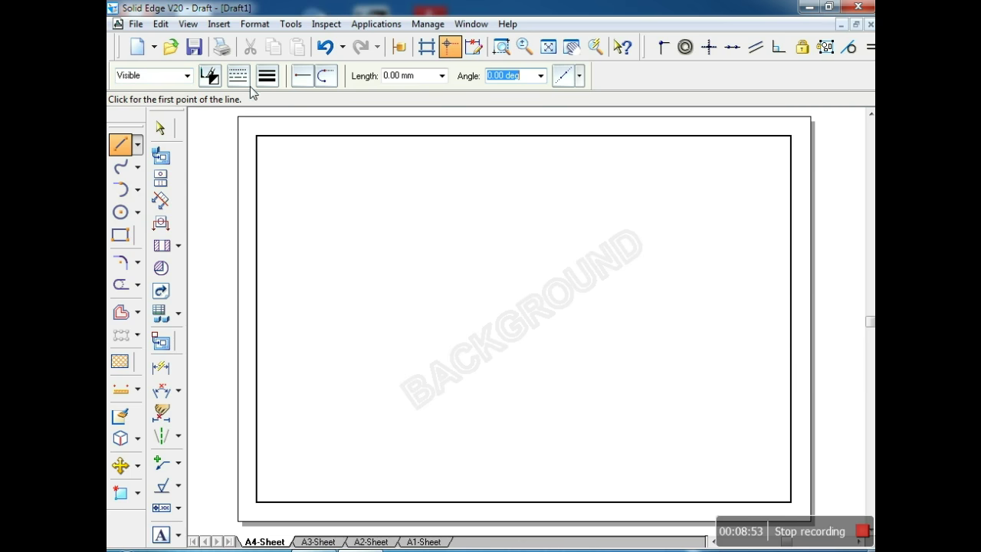
# - Try a dashed line type for new lines, then set it back to solid
pyautogui.click(219, 81)
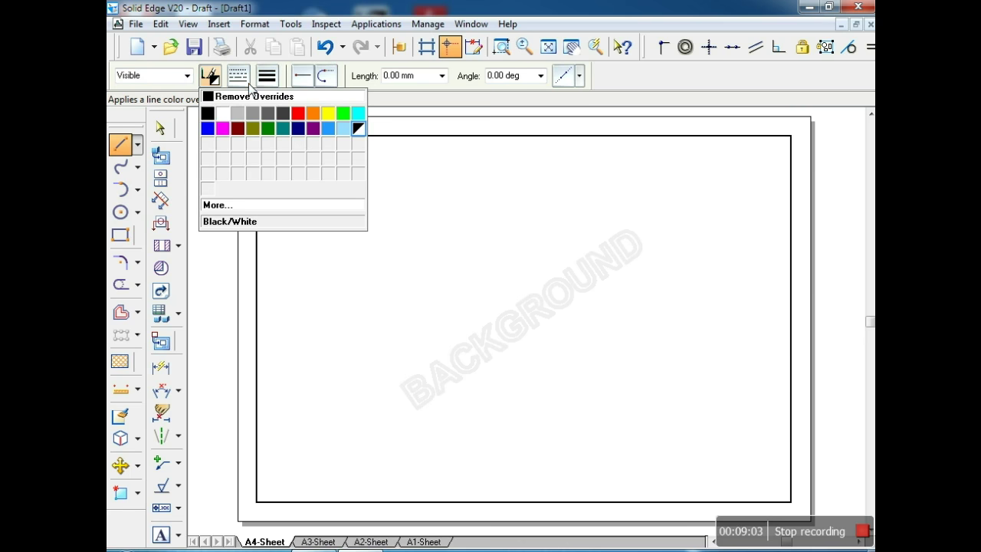
pyautogui.click(247, 83)
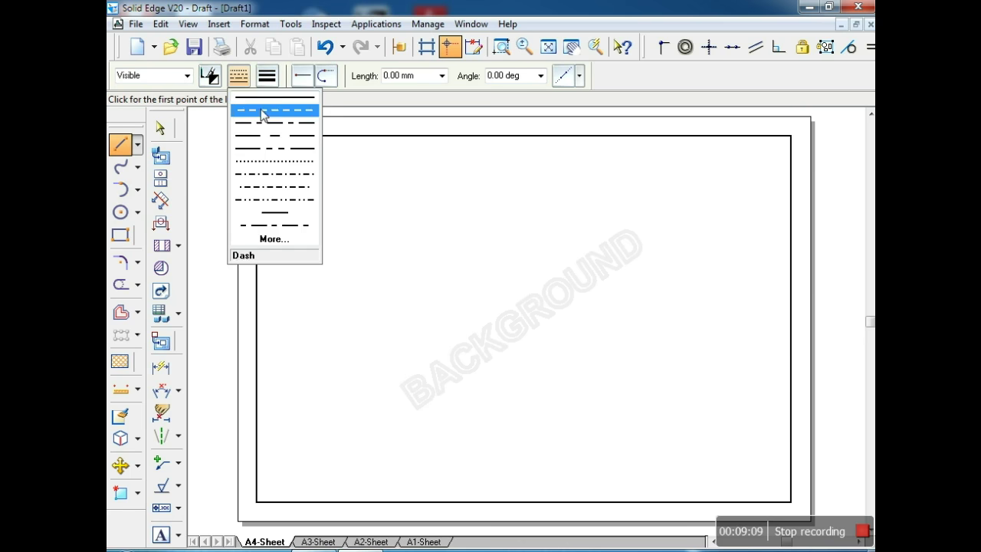
pyautogui.click(264, 111)
pyautogui.click(249, 75)
pyautogui.click(240, 95)
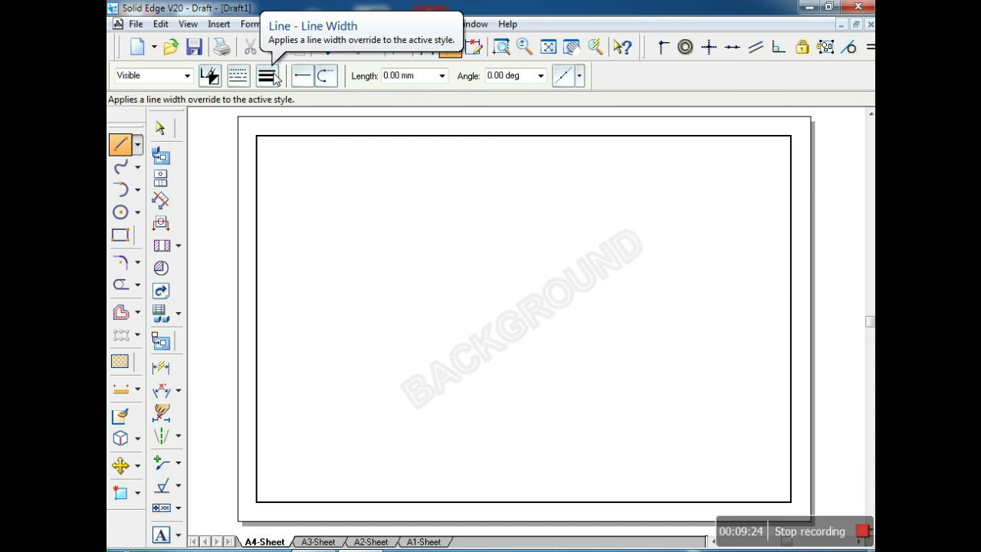
# - Set the line width to 0.5 mm and cancel the line that was started
pyautogui.click(266, 76)
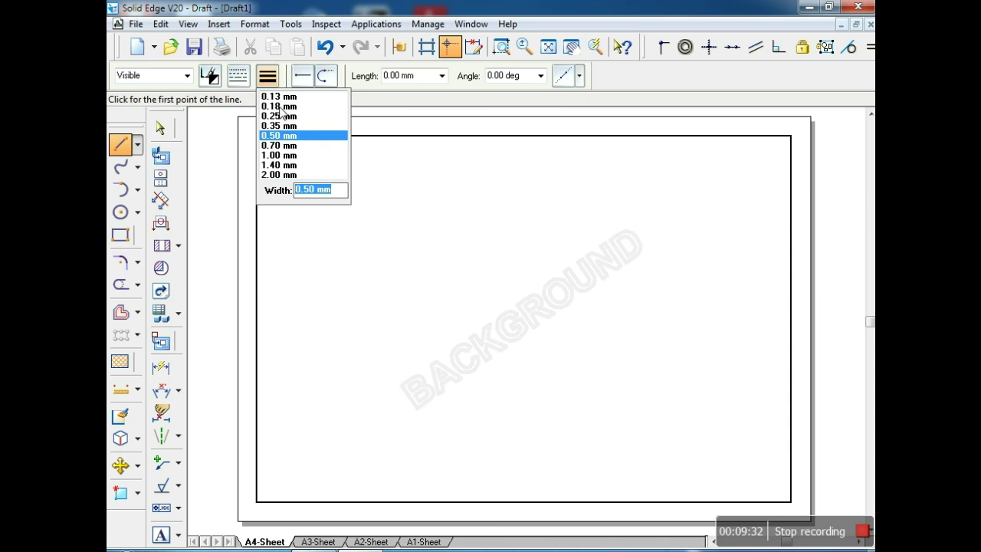
pyautogui.moveTo(344, 200); pyautogui.dragTo(298, 204)
pyautogui.press('Return')
pyautogui.click(412, 128)
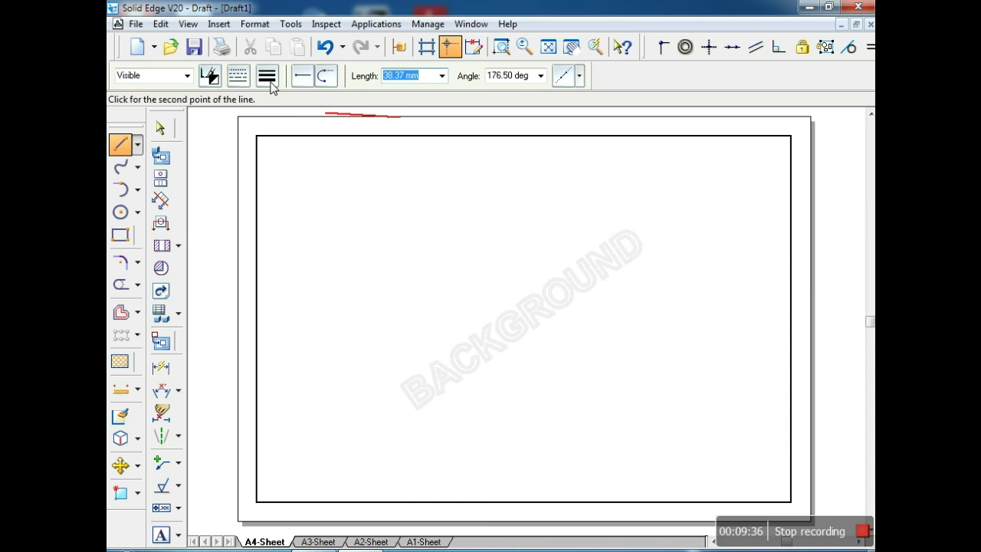
pyautogui.click(268, 80)
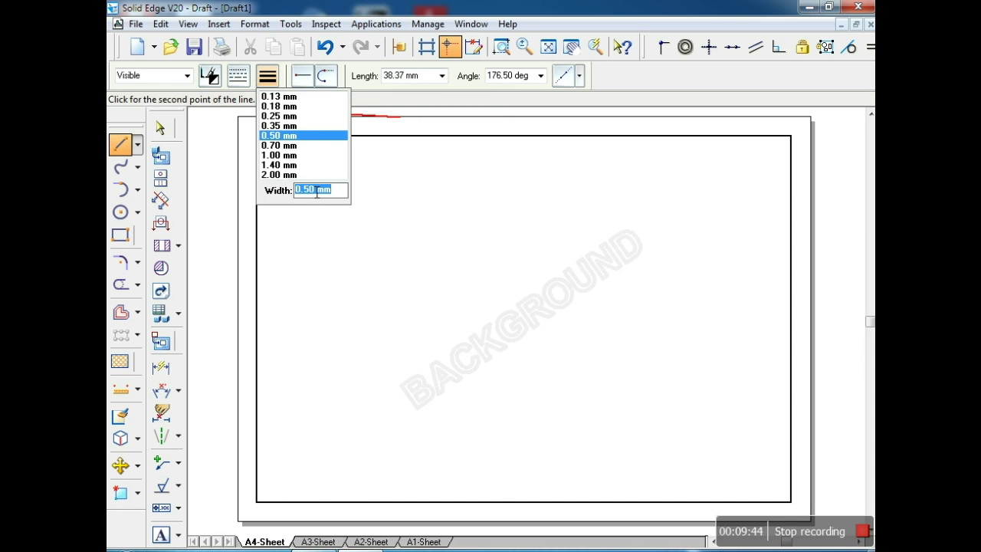
pyautogui.write('0.5')
pyautogui.press('Return')
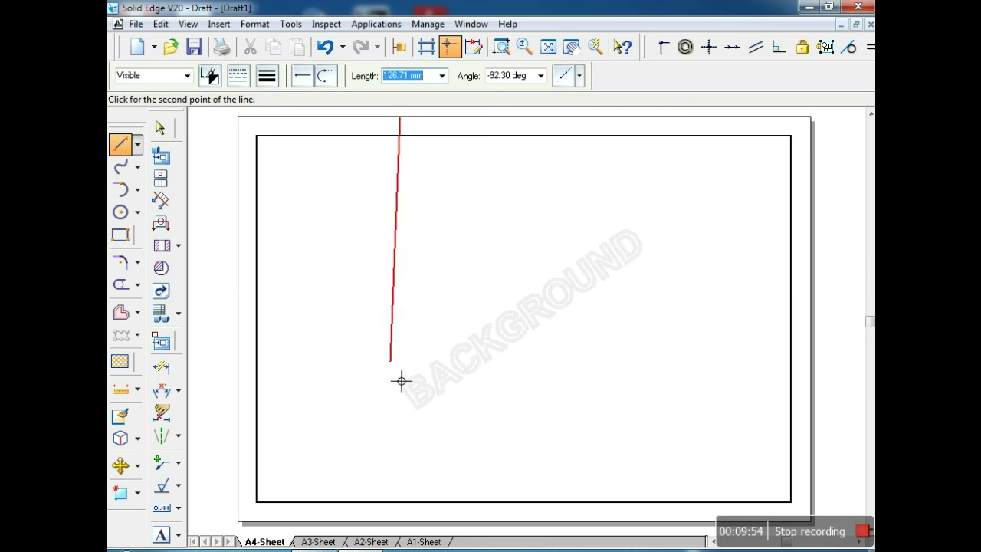
pyautogui.press('Escape')
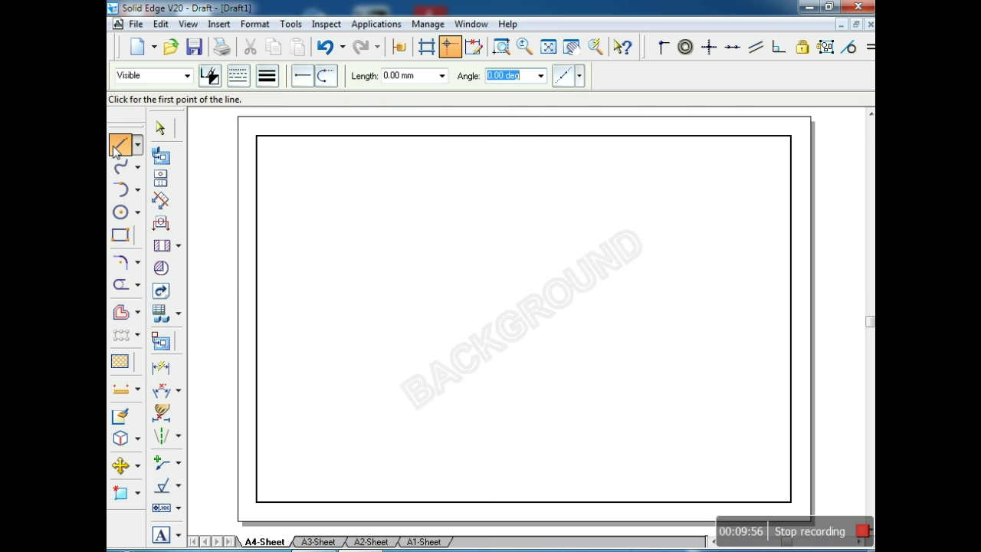
pyautogui.click(267, 75)
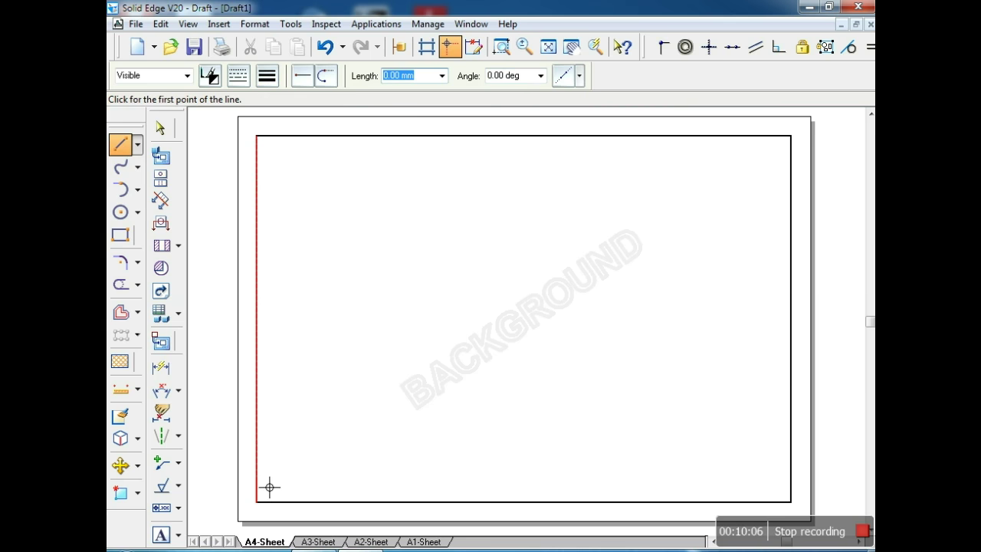
pyautogui.click(257, 473)
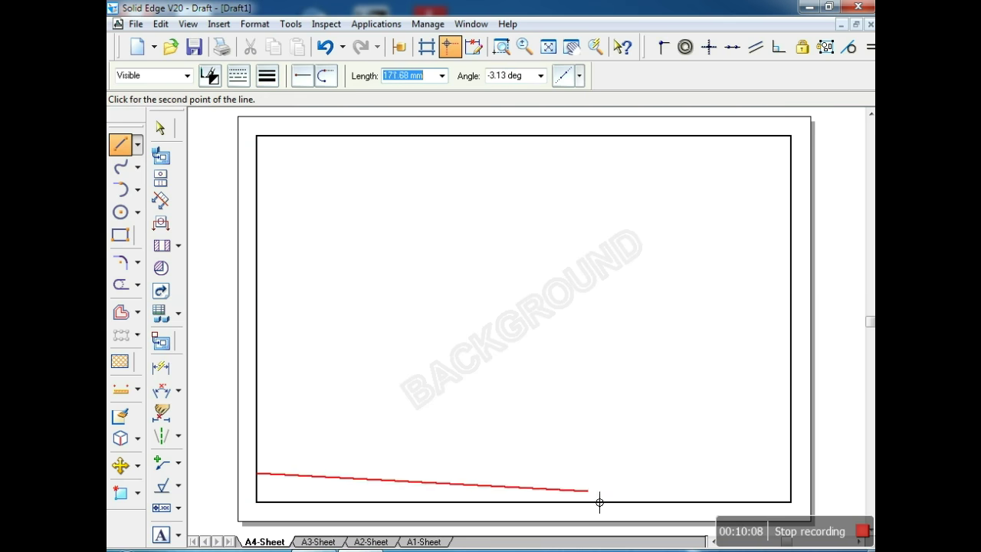
pyautogui.press('Escape')
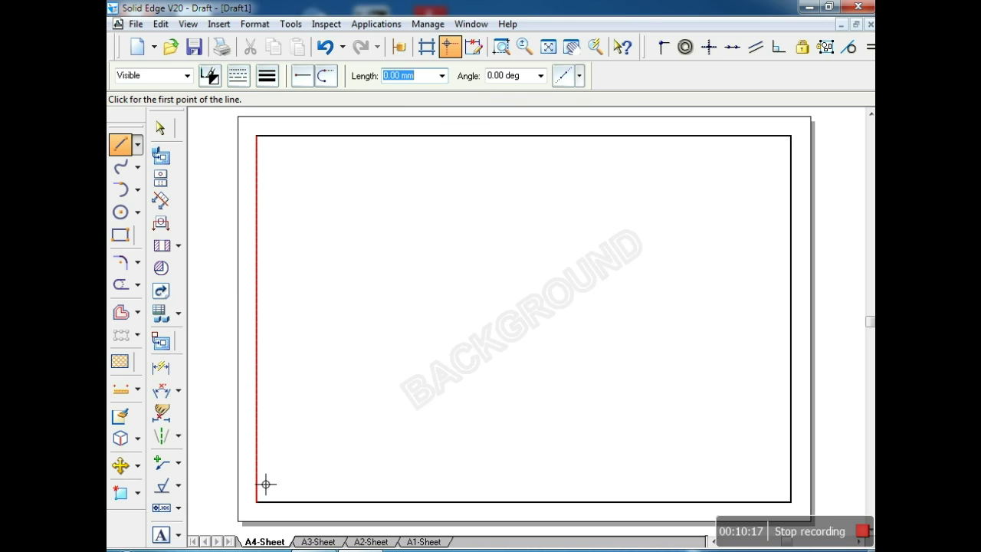
pyautogui.click(278, 480)
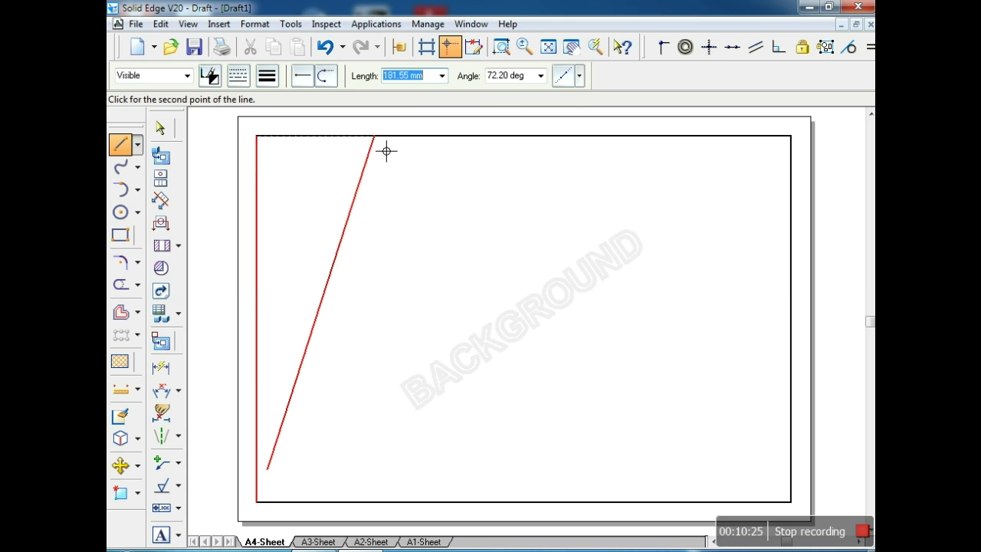
pyautogui.press('Escape')
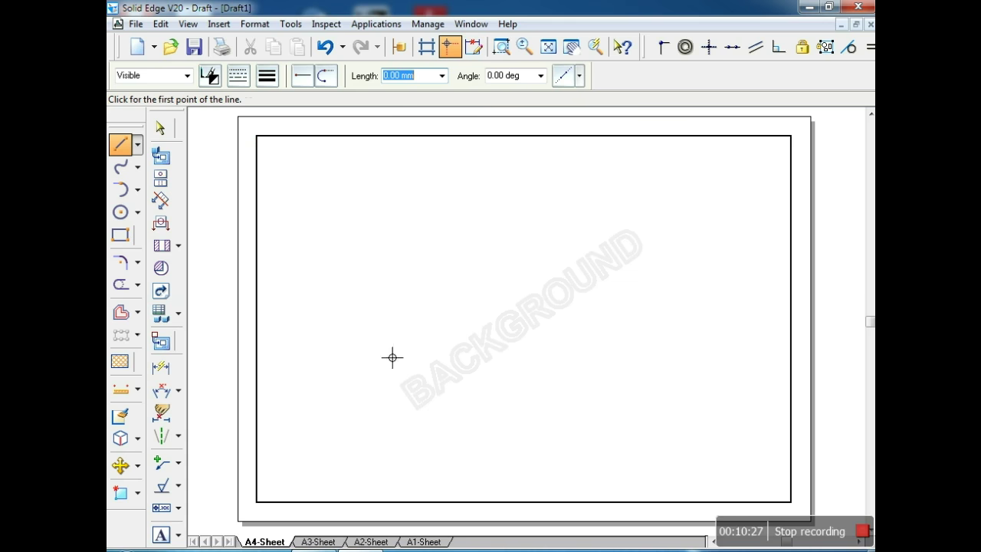
pyautogui.click(284, 26)
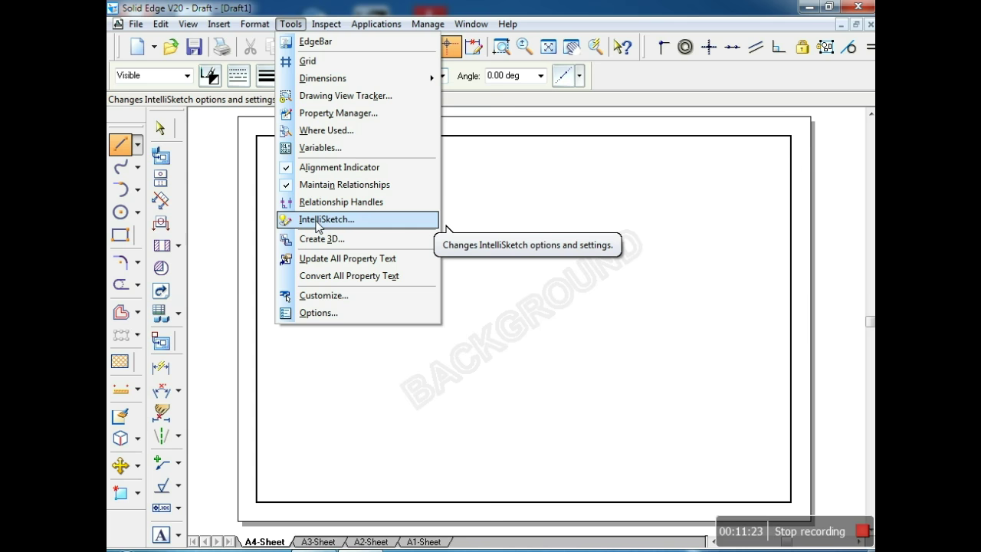
# - Enable Midpoint and Point on element in IntelliSketch Relationships, then restart the Line command
pyautogui.click(318, 222)
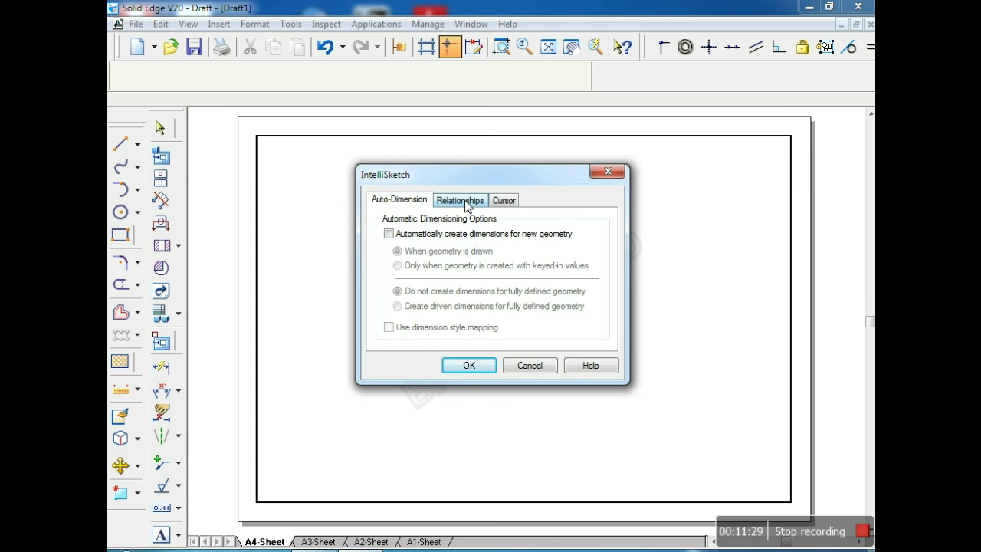
pyautogui.click(466, 201)
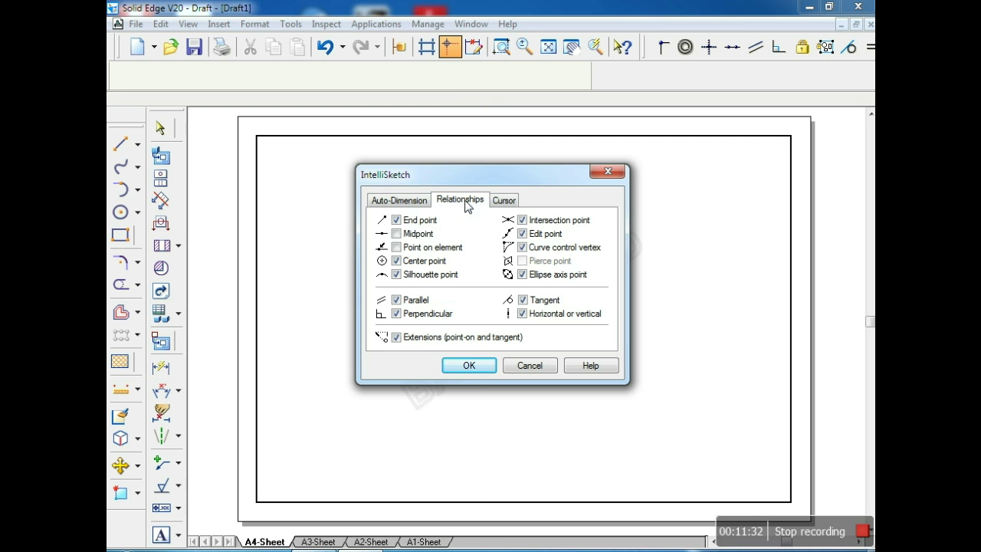
pyautogui.click(608, 171)
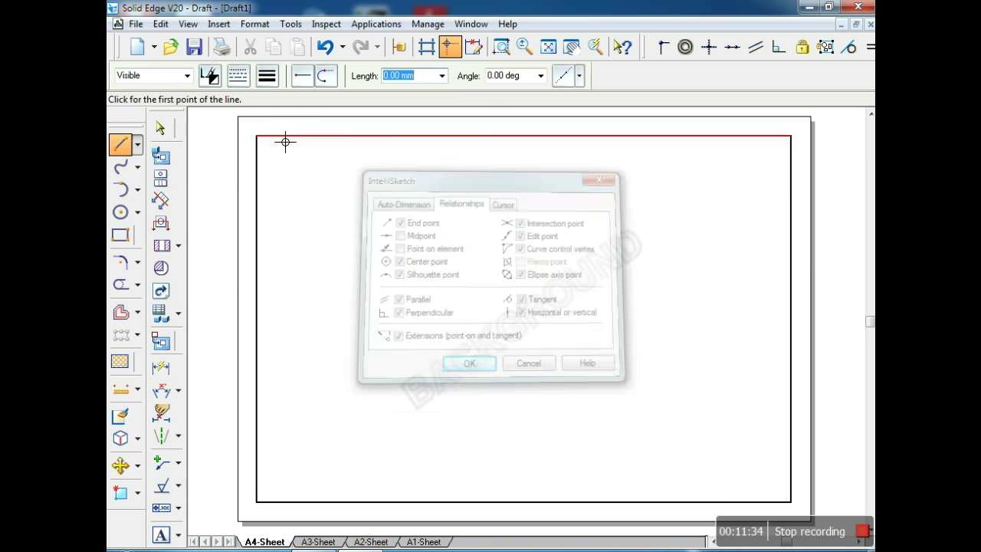
pyautogui.click(291, 24)
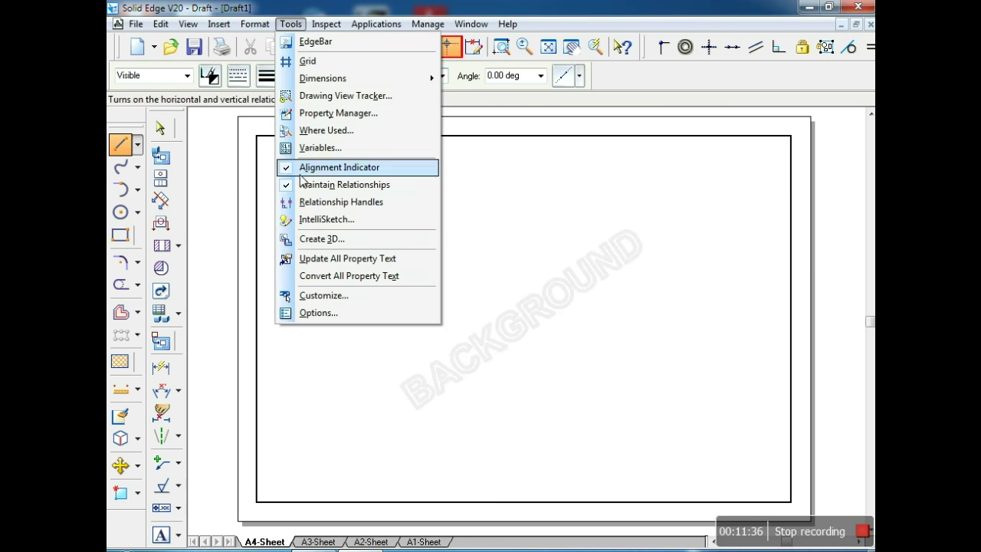
pyautogui.click(309, 220)
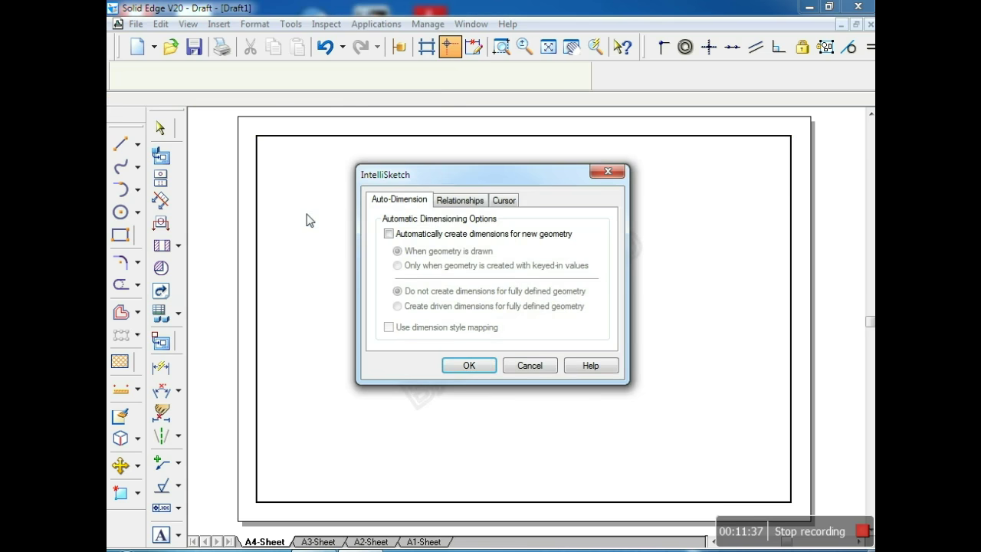
pyautogui.click(455, 201)
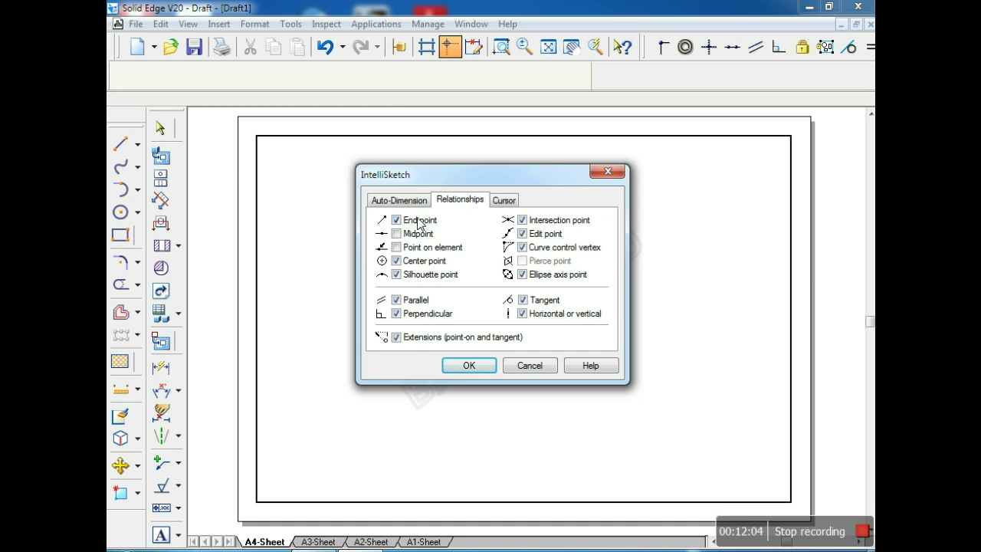
pyautogui.click(397, 234)
pyautogui.click(396, 247)
pyautogui.click(397, 337)
pyautogui.click(396, 337)
pyautogui.click(492, 367)
pyautogui.click(120, 147)
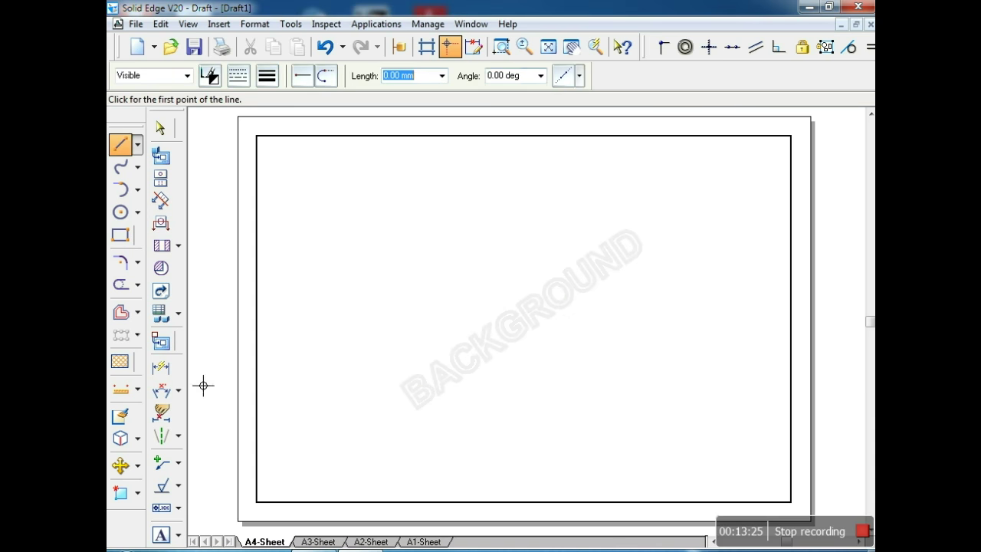
pyautogui.click(259, 469)
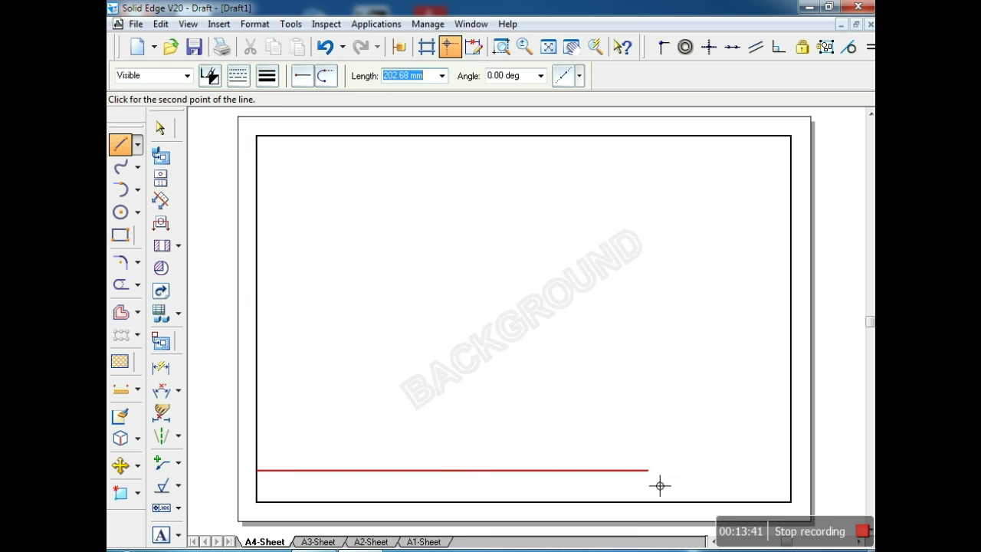
pyautogui.click(783, 477)
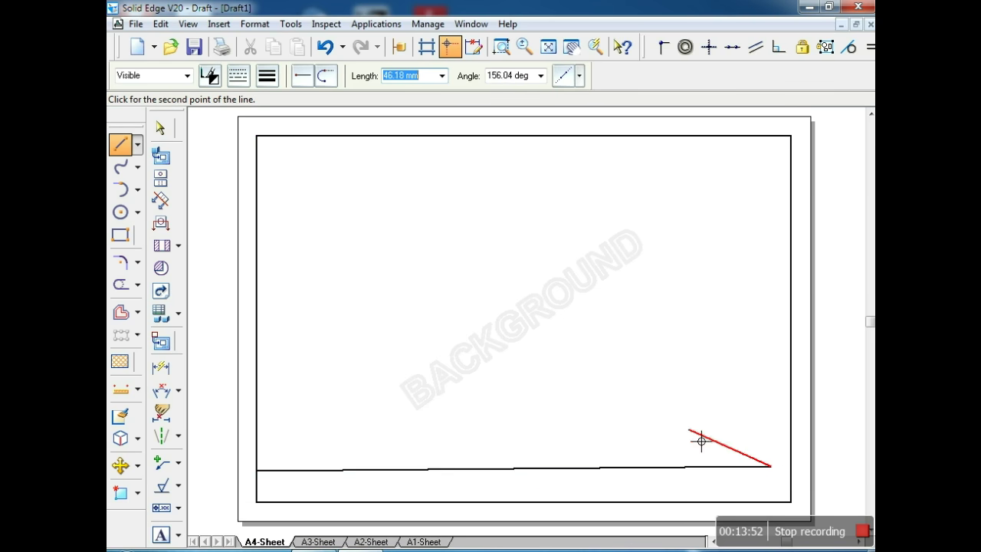
pyautogui.click(161, 128)
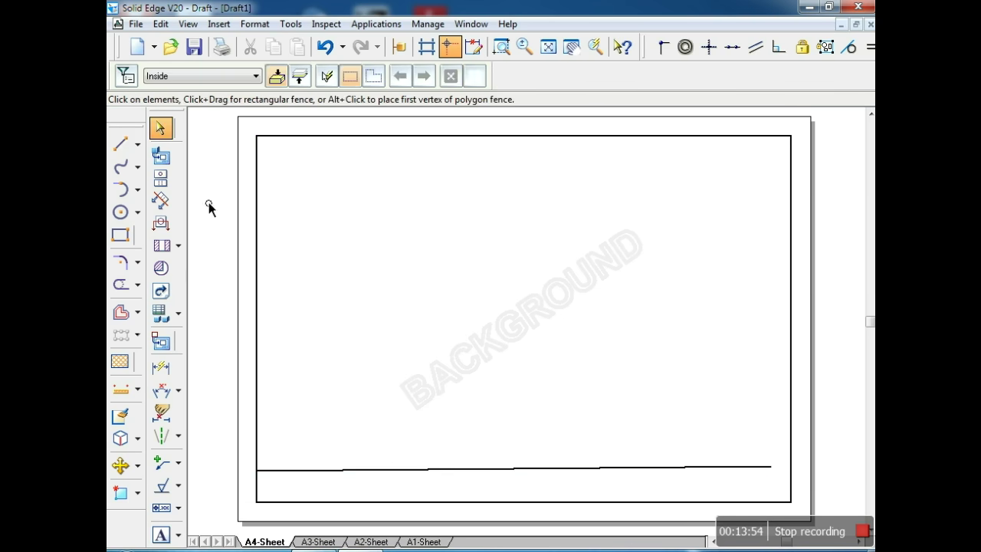
pyautogui.click(407, 469)
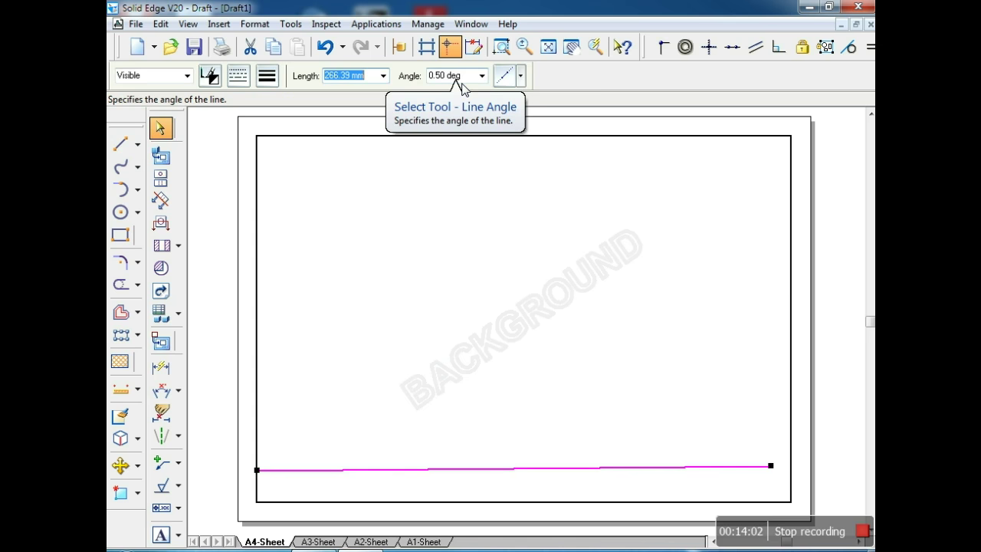
pyautogui.hotkey('ctrl', 'z')
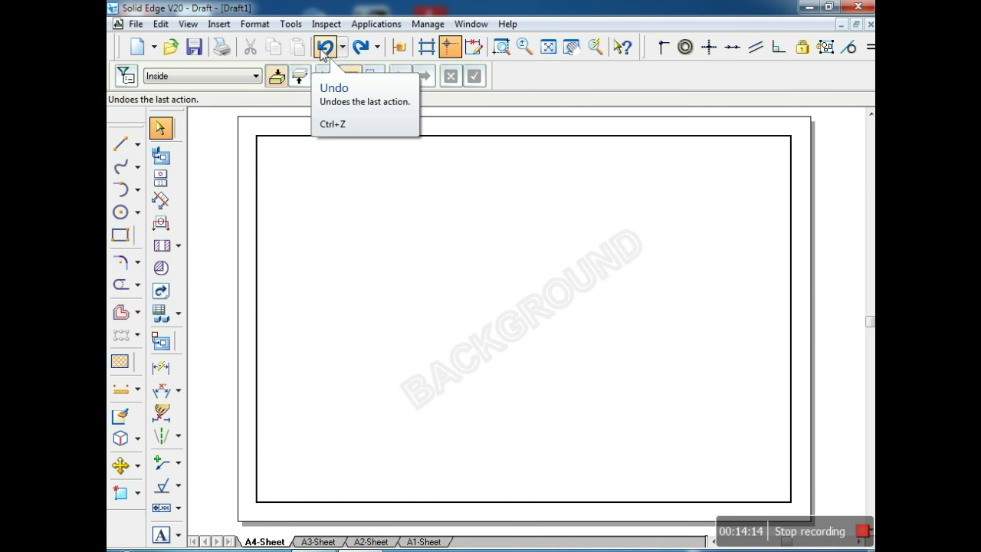
pyautogui.click(360, 48)
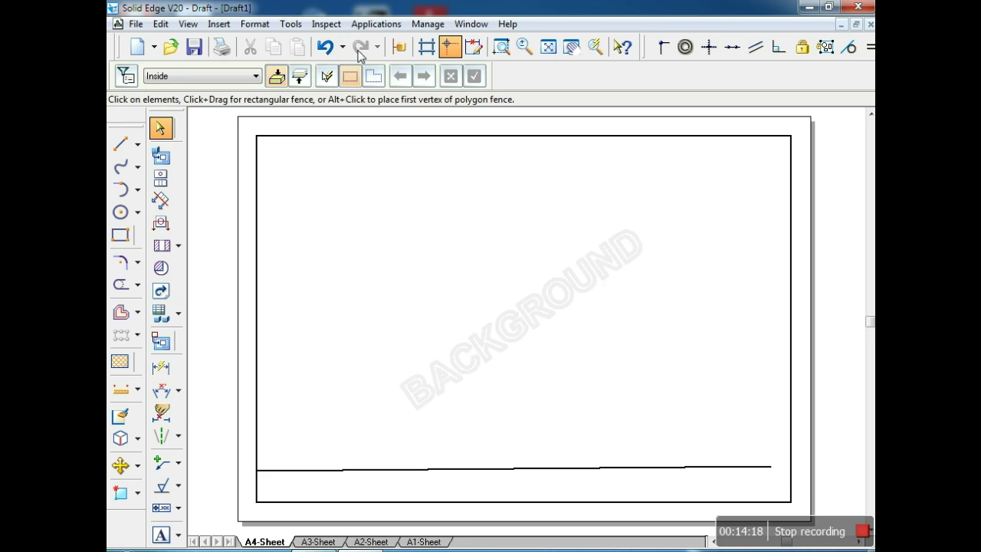
pyautogui.click(325, 48)
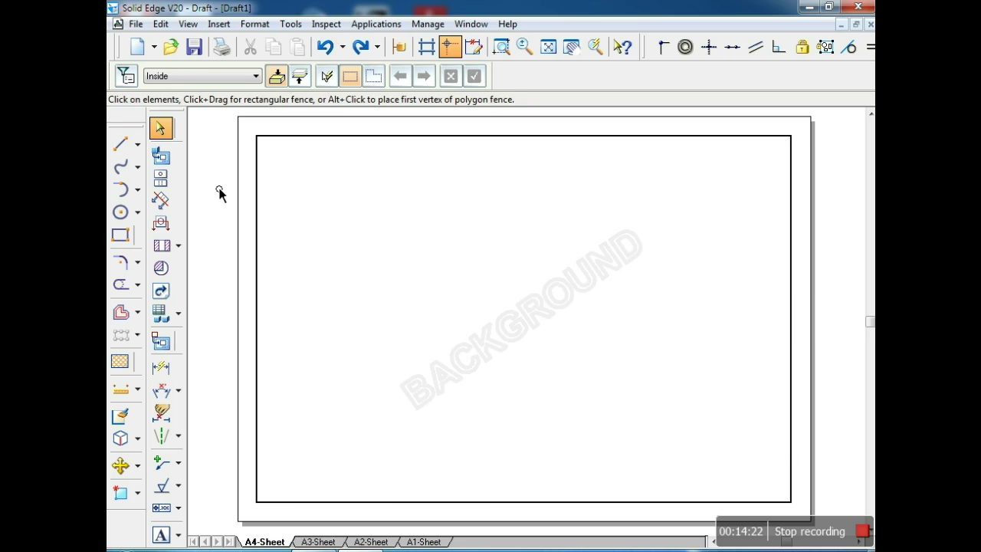
# - Draw a horizontal line from the left to the right border just above the bottom edge
pyautogui.click(120, 144)
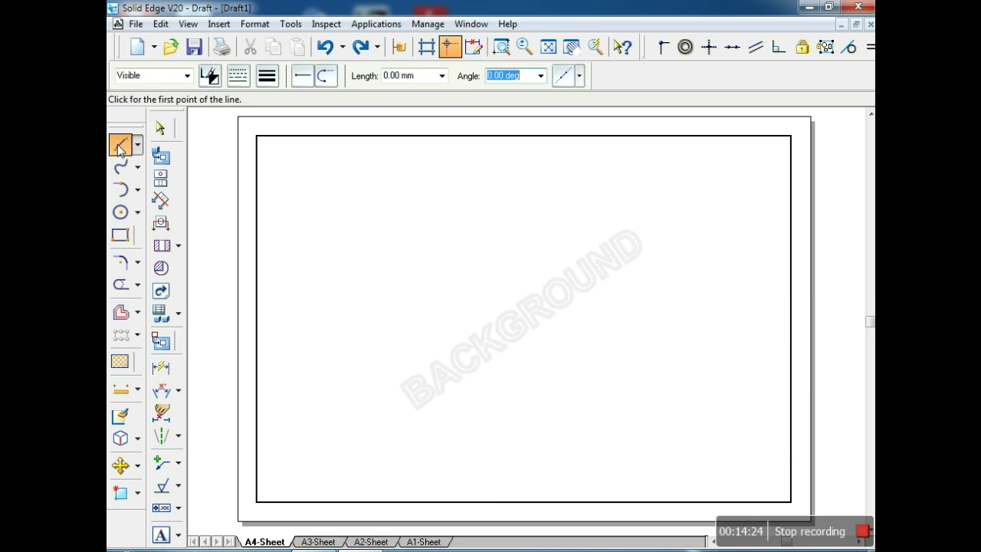
pyautogui.click(259, 476)
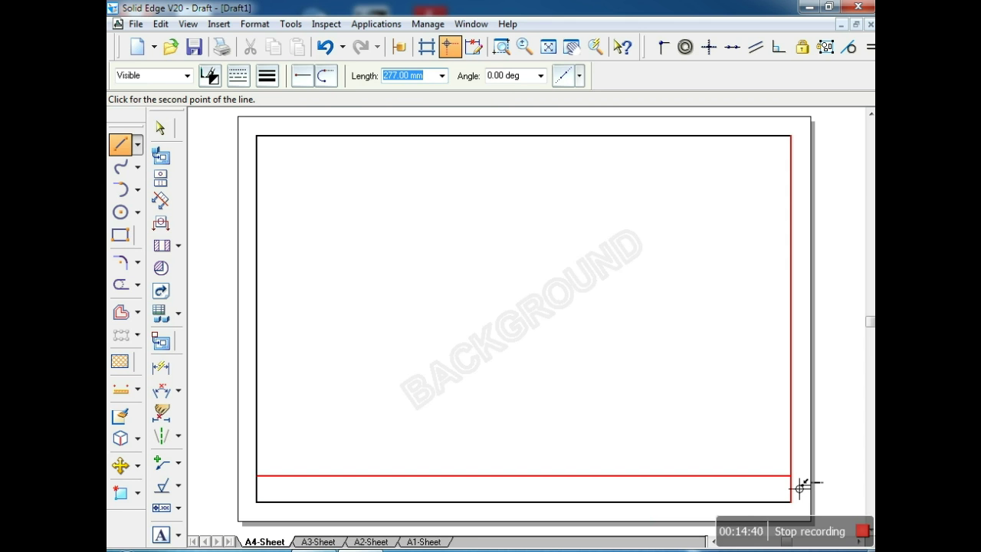
pyautogui.click(799, 487)
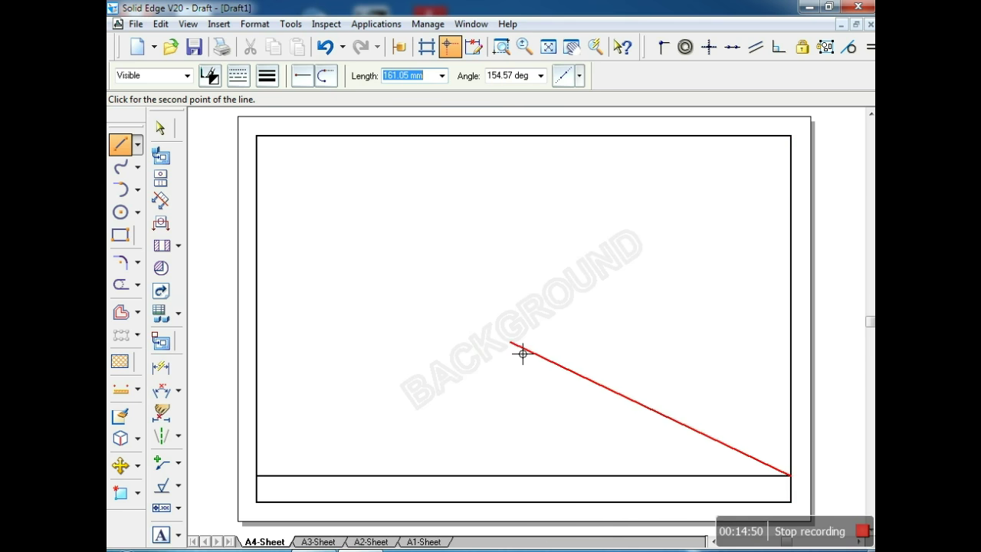
pyautogui.press('Escape')
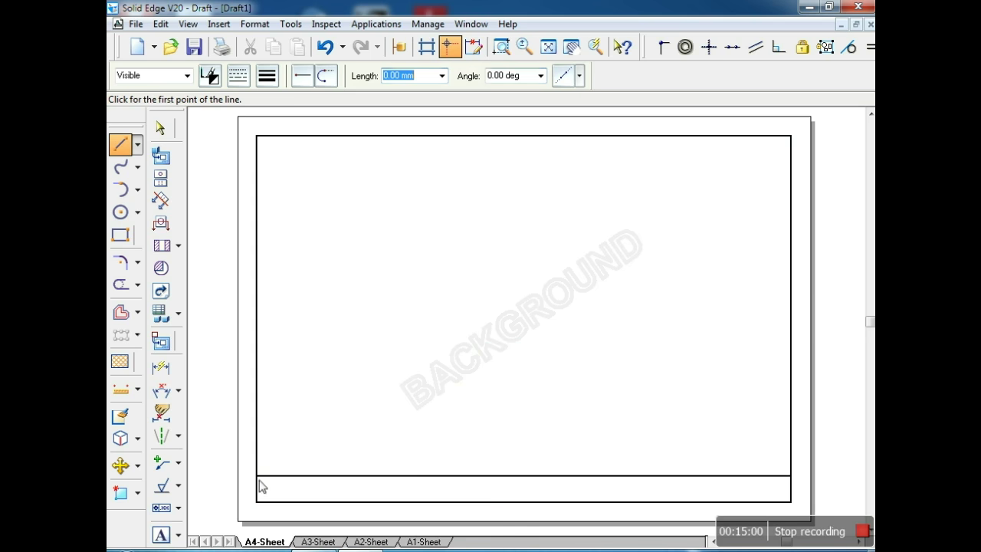
# - Undo a misplaced vertical divider drawn in the title strip
pyautogui.click(370, 476)
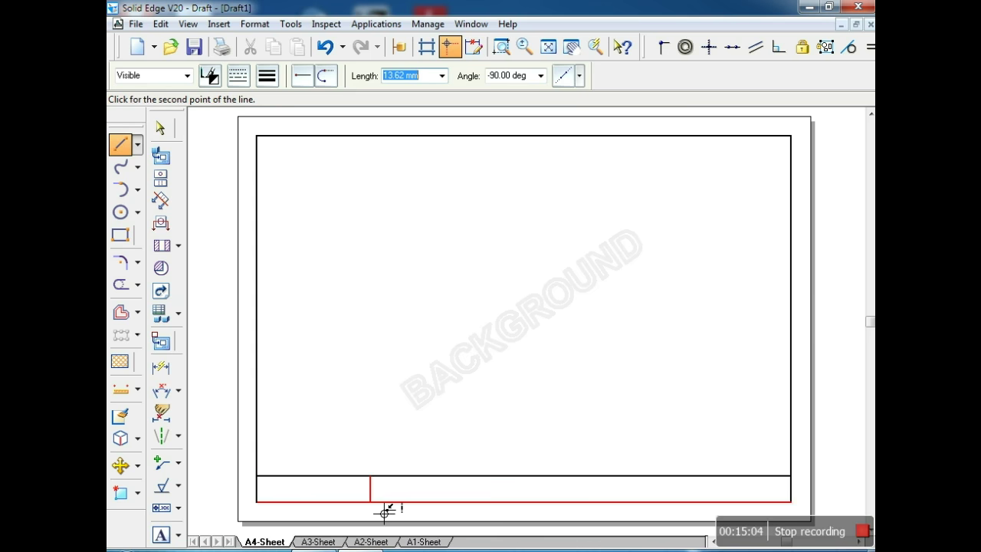
pyautogui.click(450, 511)
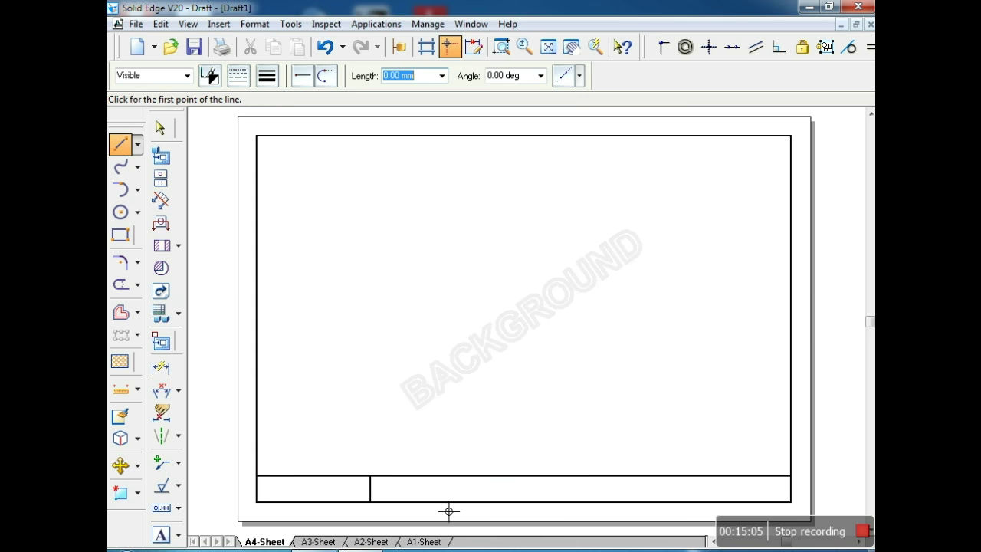
pyautogui.hotkey('ctrl', 'z')
pyautogui.click(120, 144)
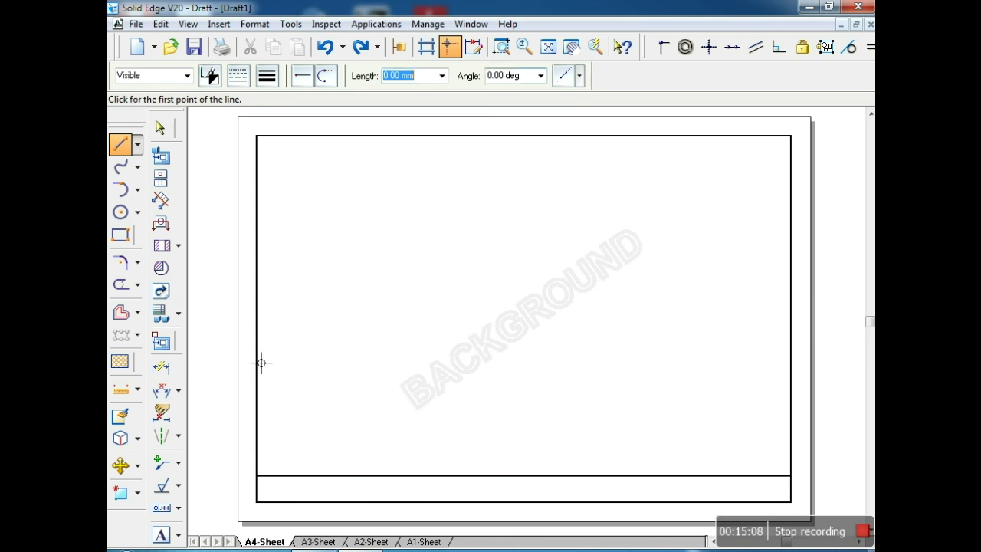
# - Draw three vertical dividers from the strip's top edge down to the bottom border
pyautogui.click(402, 480)
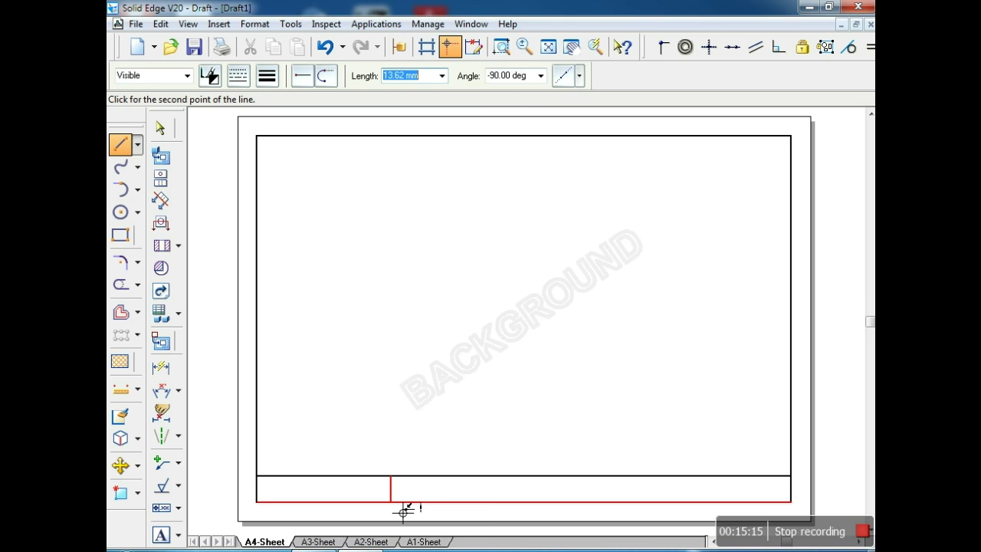
pyautogui.click(405, 509)
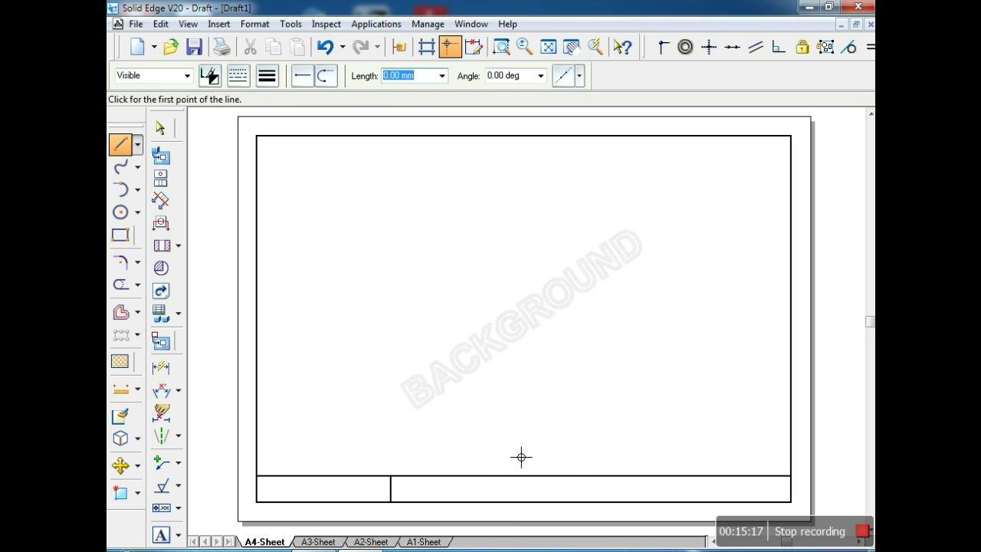
pyautogui.click(487, 476)
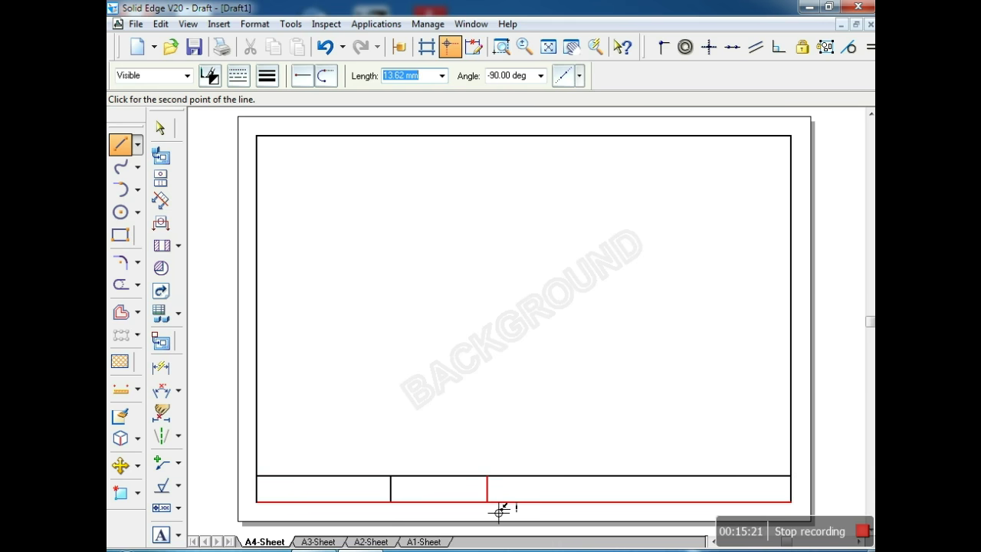
pyautogui.click(499, 511)
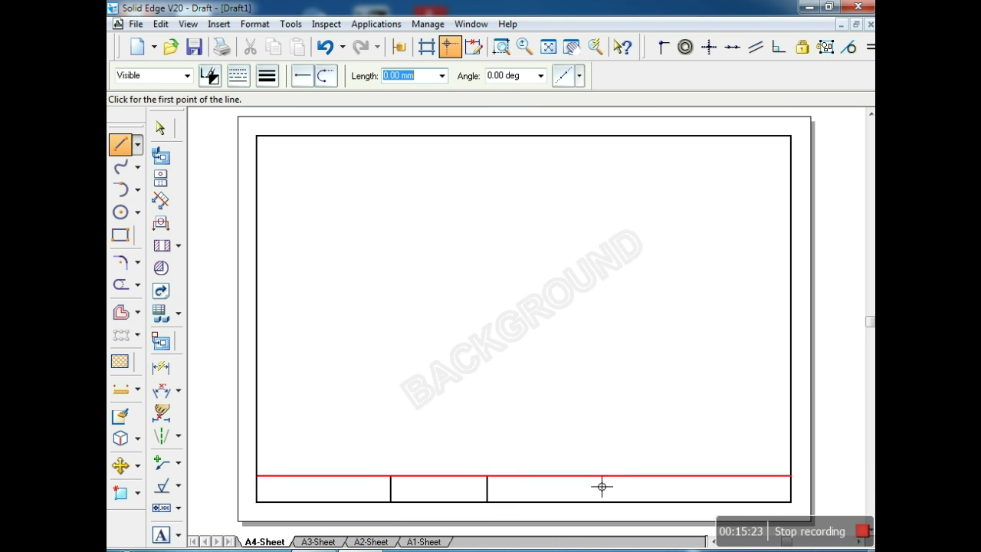
pyautogui.click(678, 486)
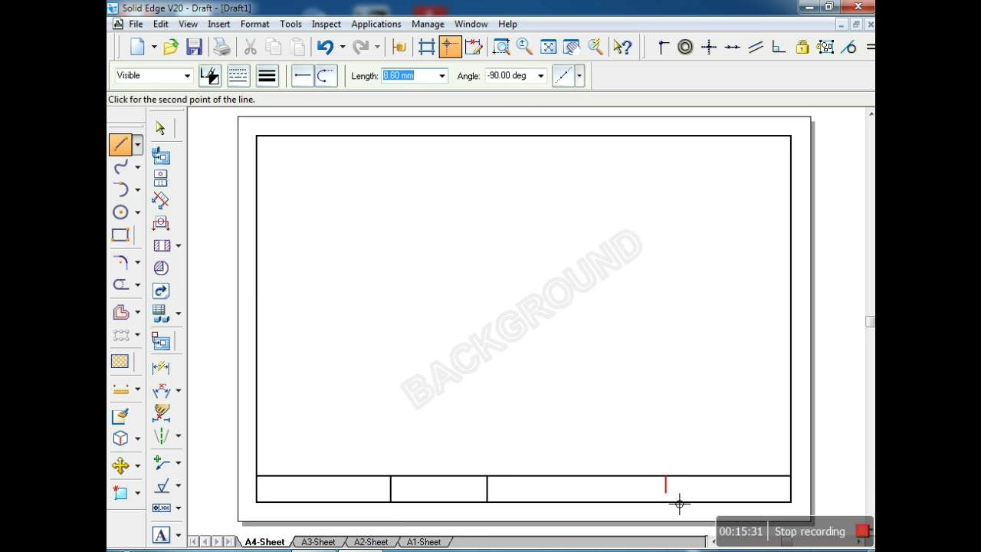
pyautogui.click(679, 507)
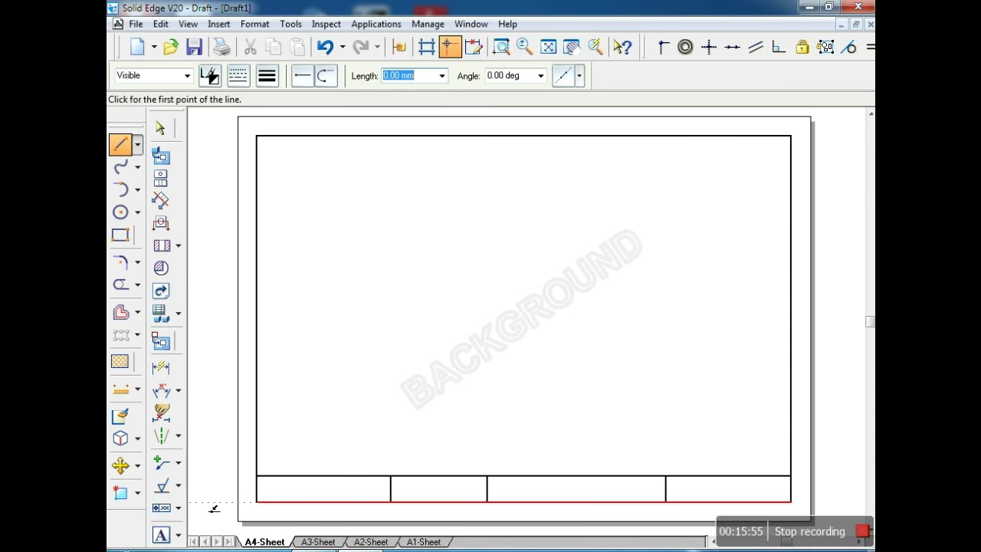
# - Float the Drawing Views toolbar and start Text with Times New Roman at 3.50 mm
pyautogui.moveTo(164, 121); pyautogui.dragTo(284, 139)
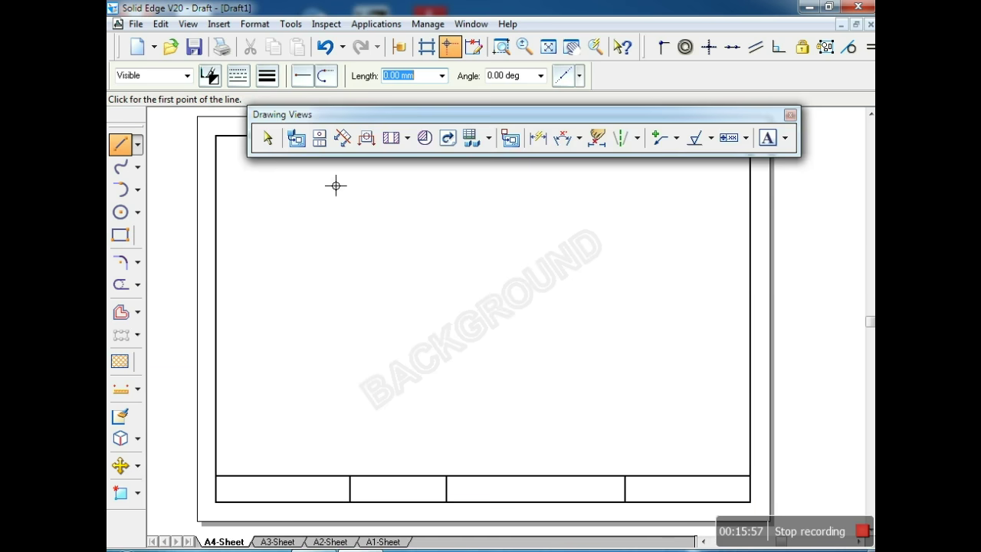
pyautogui.click(767, 138)
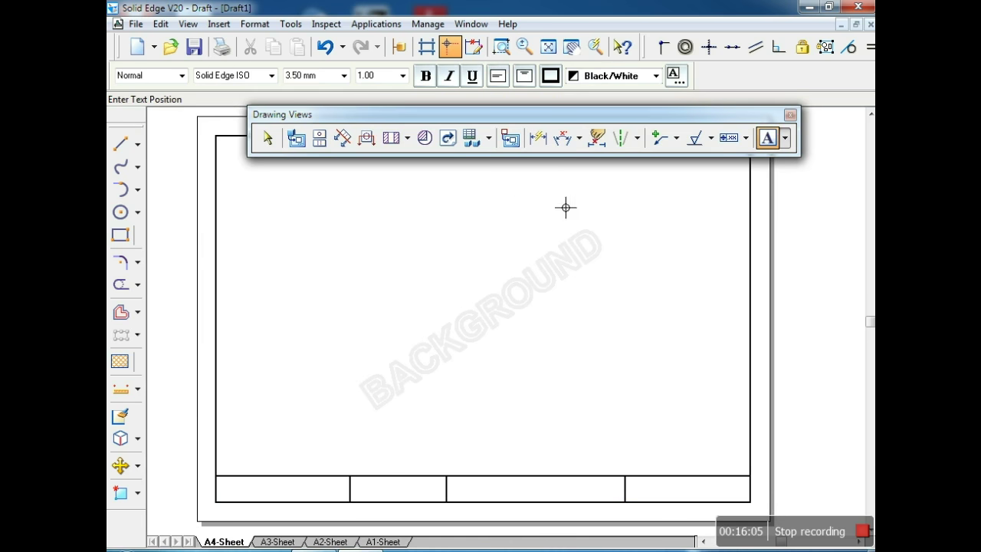
pyautogui.click(767, 140)
pyautogui.click(767, 139)
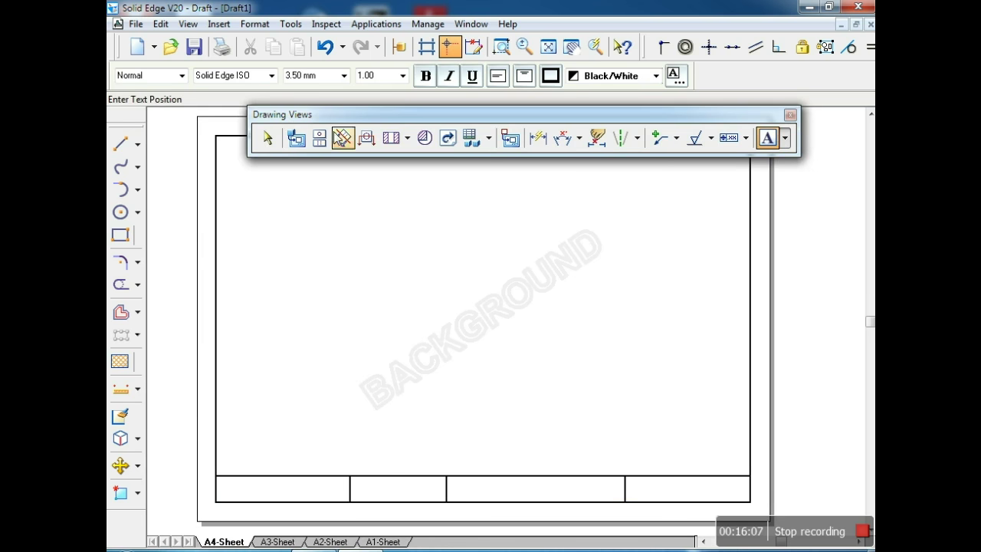
pyautogui.click(271, 75)
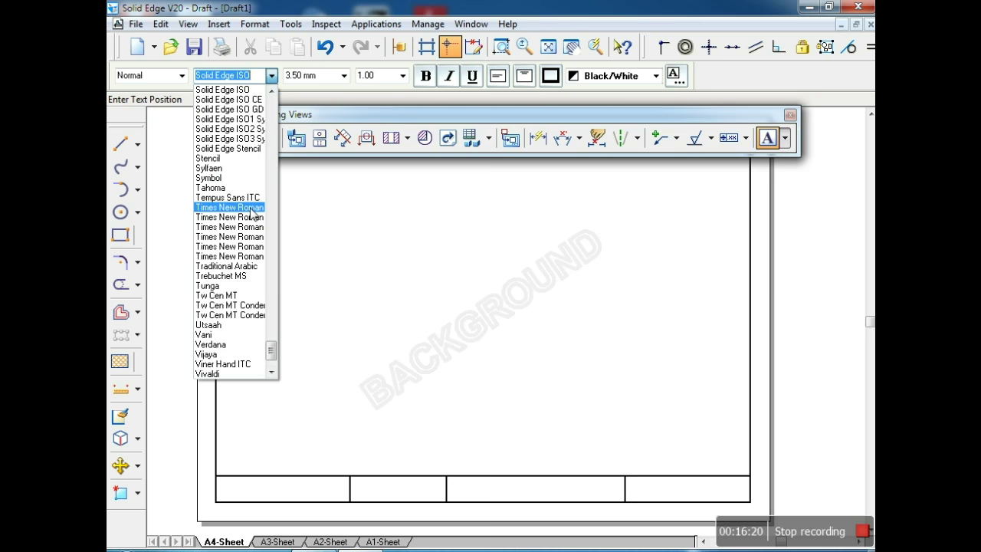
pyautogui.click(252, 213)
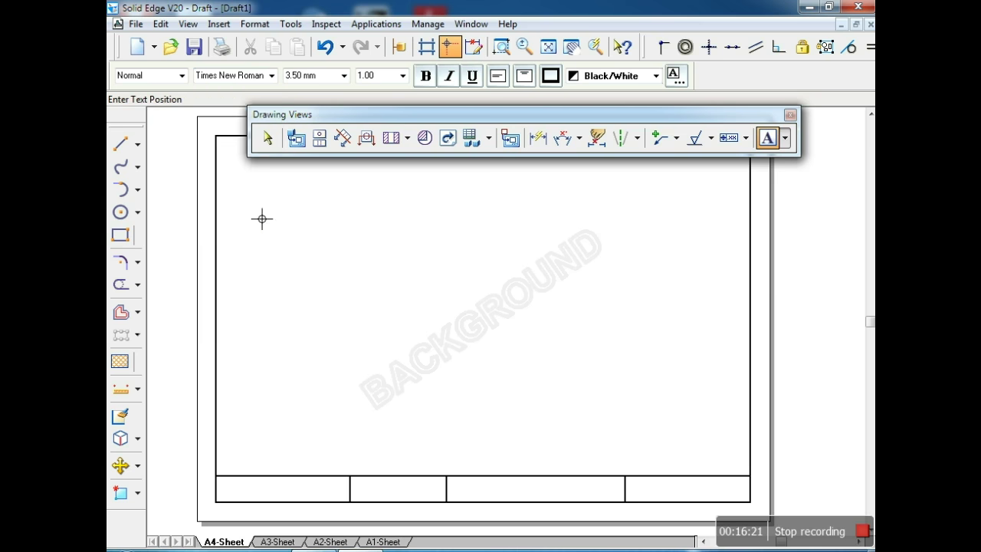
pyautogui.click(343, 76)
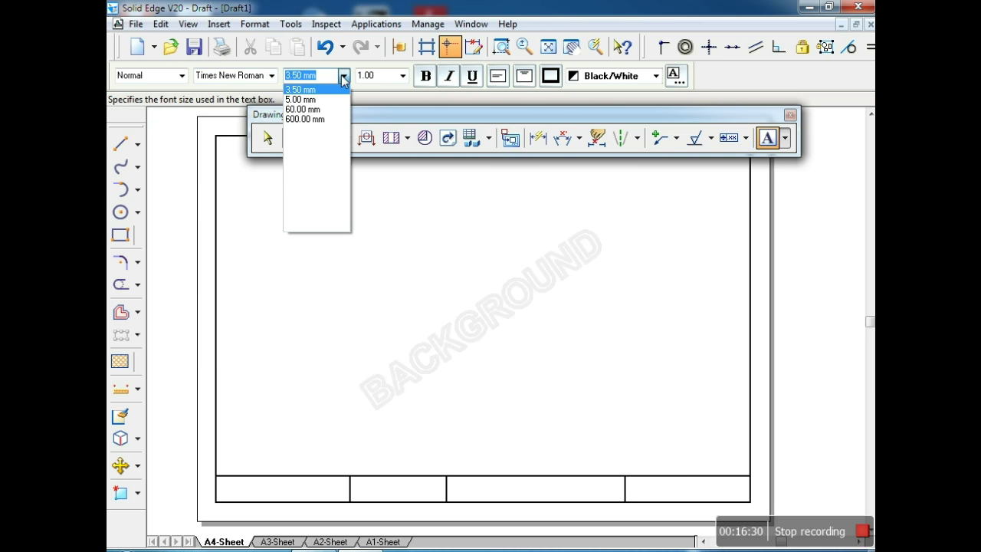
pyautogui.click(343, 76)
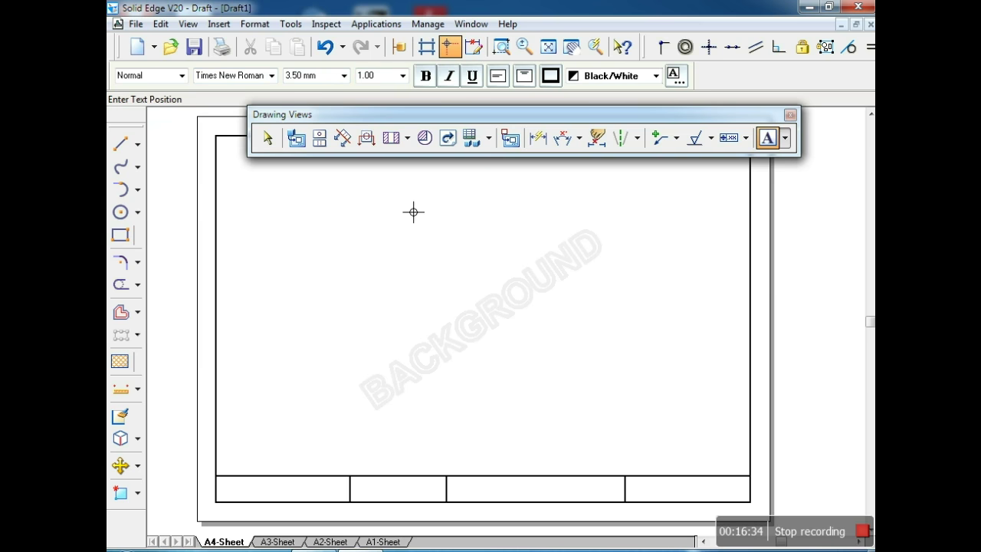
# - Place NAME text in the first cell, then try the Solid Edge ANSI2 symbols font
pyautogui.click(231, 493)
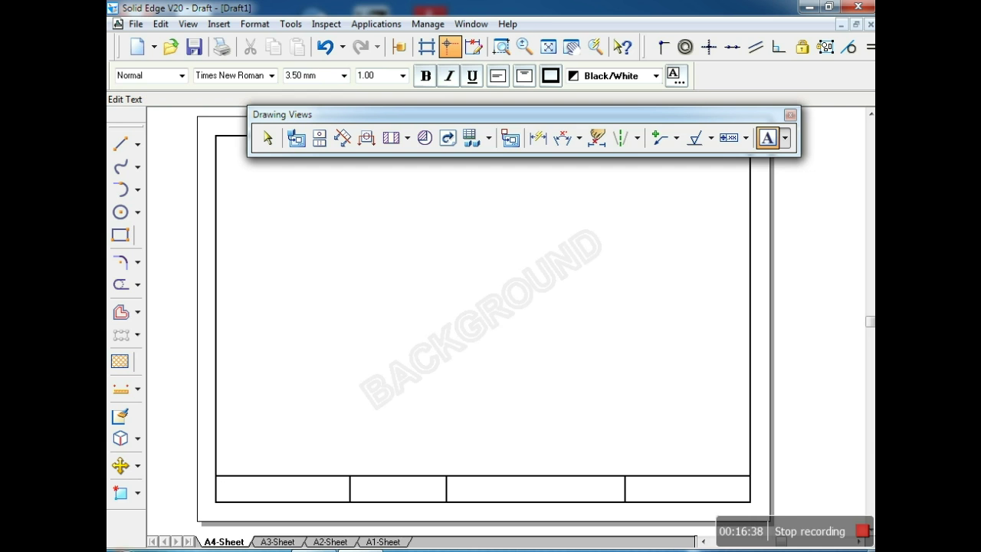
pyautogui.write('NAME')
pyautogui.click(271, 75)
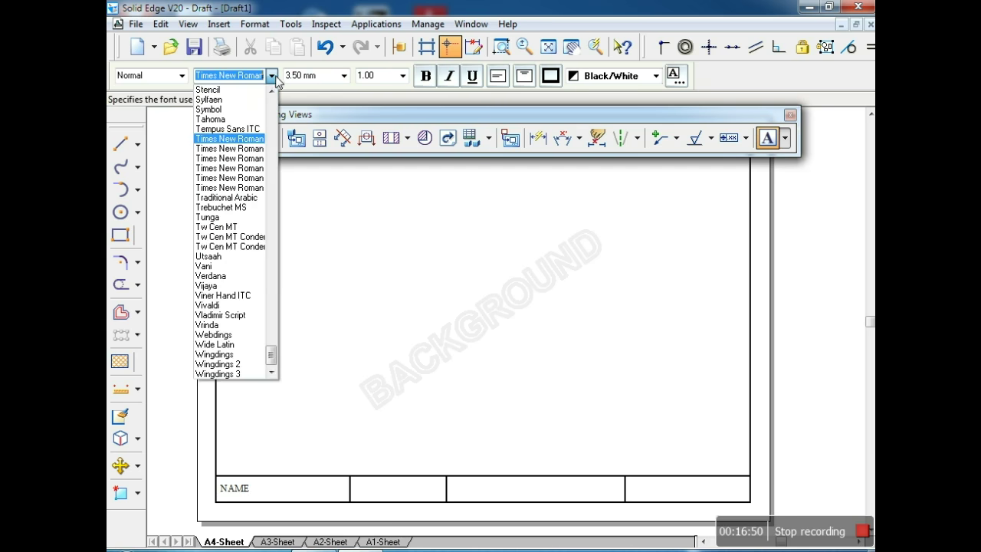
pyautogui.scroll(7, 245, 268)
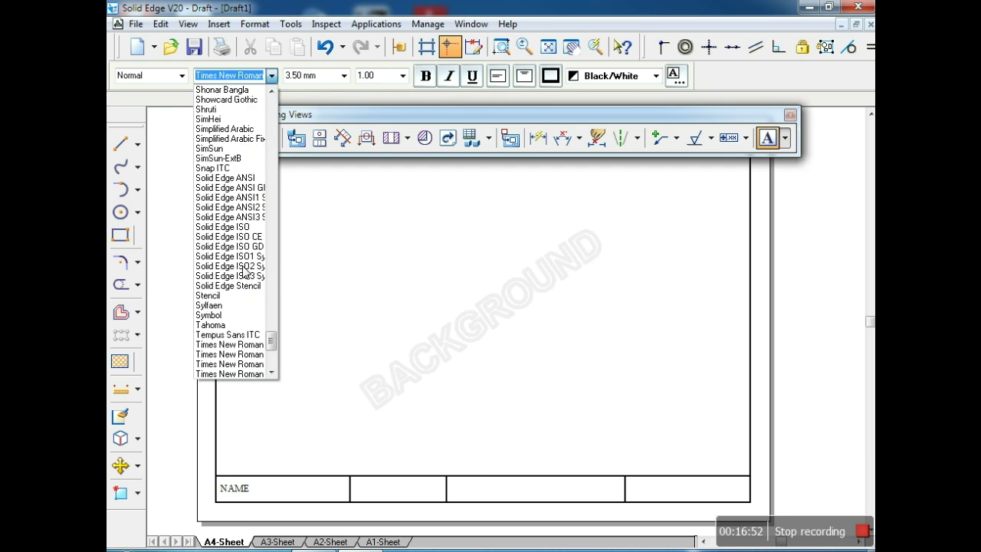
pyautogui.click(246, 207)
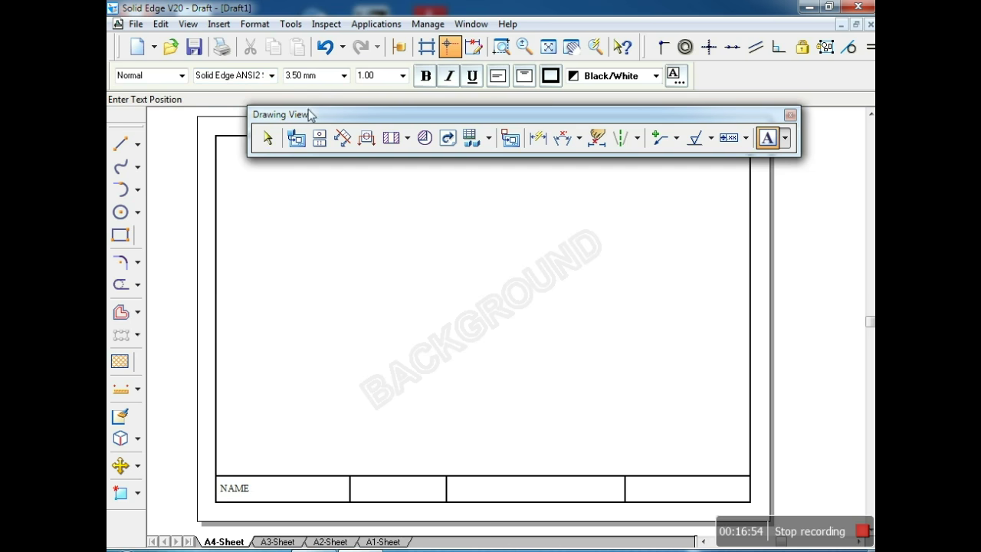
pyautogui.click(310, 253)
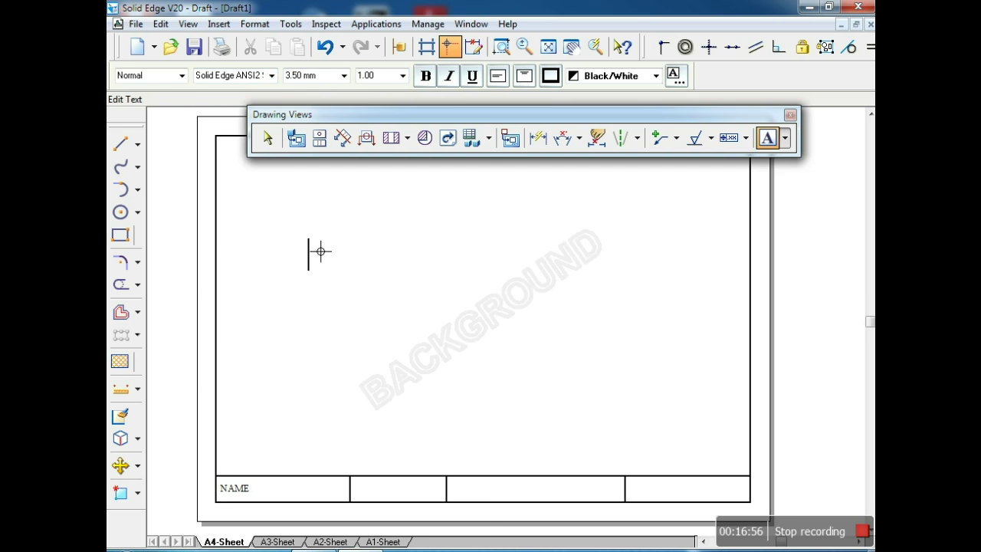
pyautogui.write('NAME')
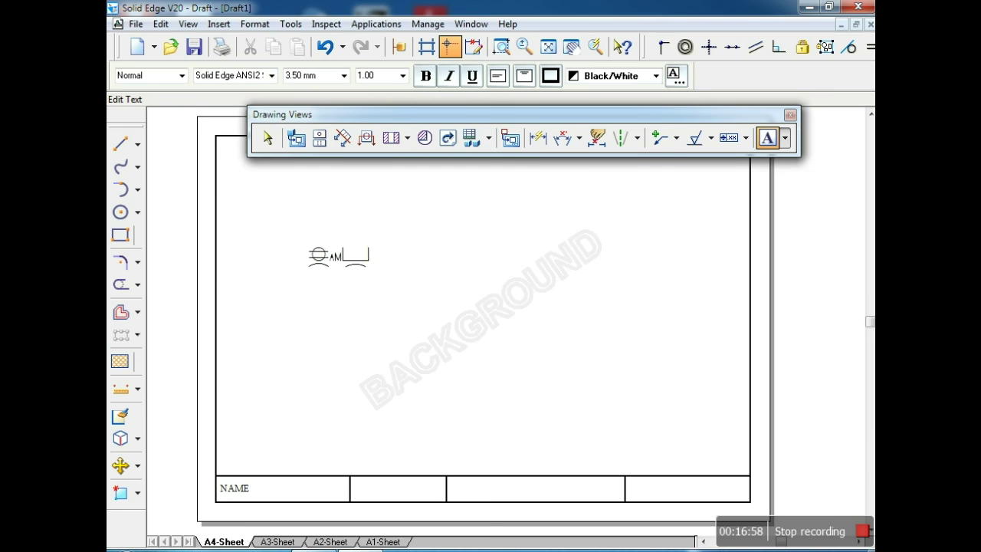
pyautogui.press('BackSpace')
pyautogui.press('BackSpace')
pyautogui.press('BackSpace')
pyautogui.press('BackSpace')
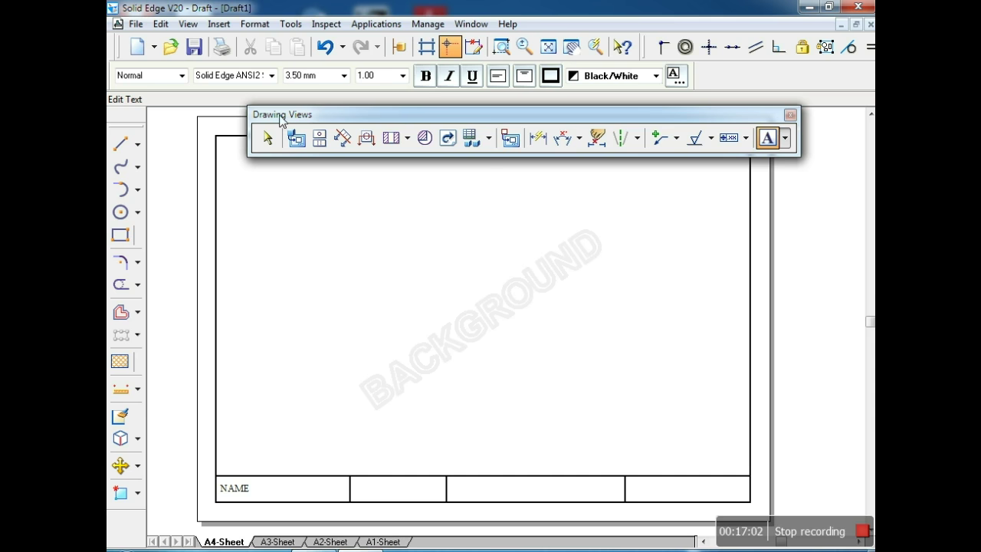
# - Retype NAME above the strip in the Solid Edge ISO CE font and zoom in on it
pyautogui.click(271, 76)
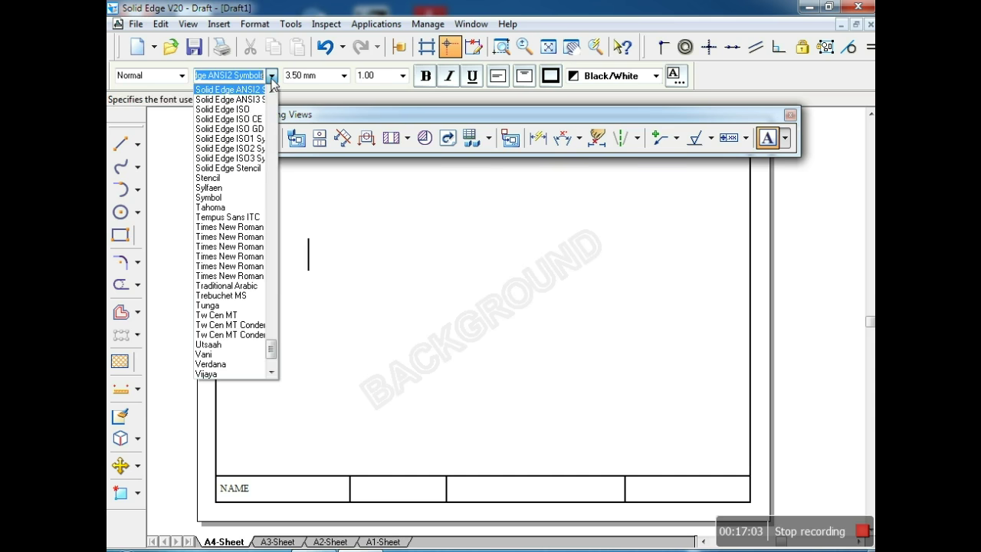
pyautogui.click(257, 120)
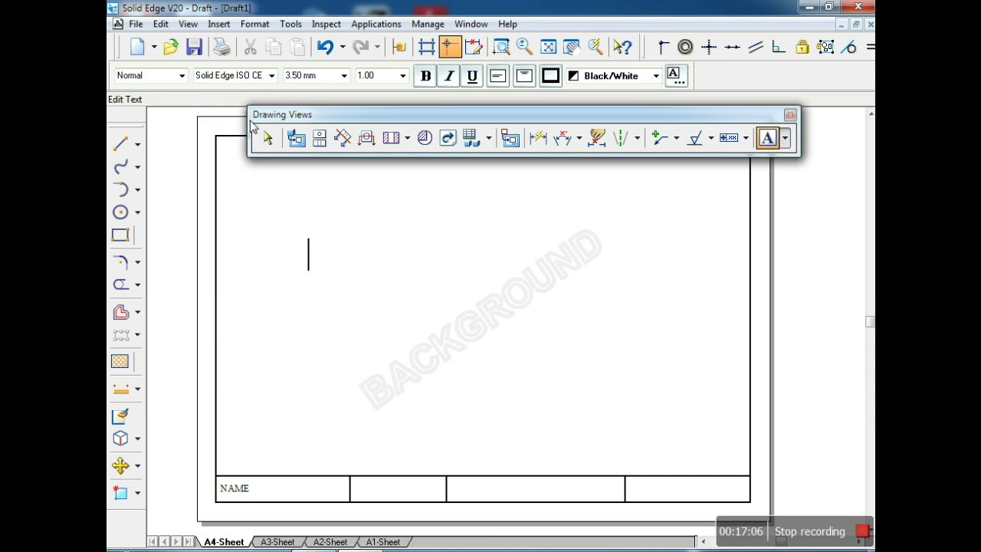
pyautogui.write('NAME')
pyautogui.click(267, 137)
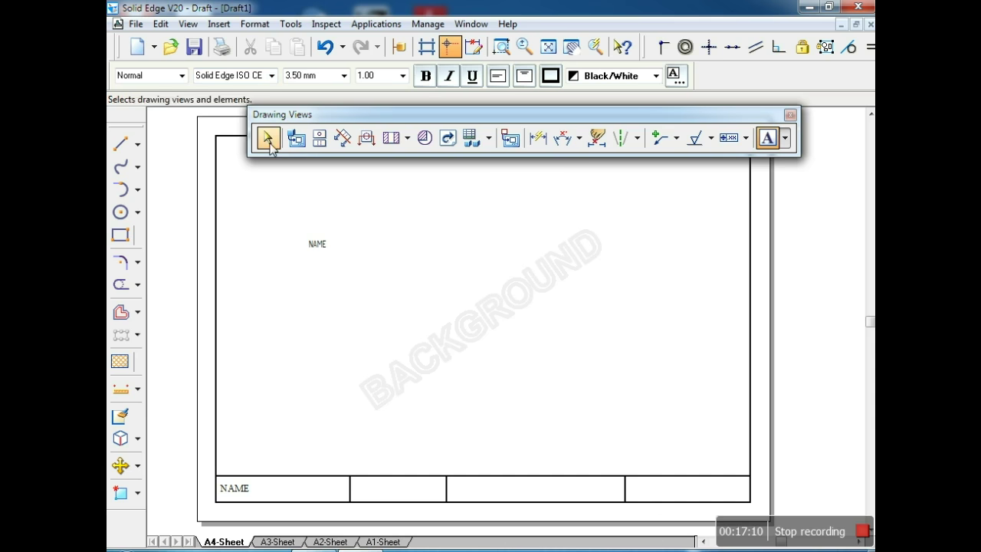
pyautogui.click(499, 53)
pyautogui.click(298, 225)
pyautogui.click(343, 266)
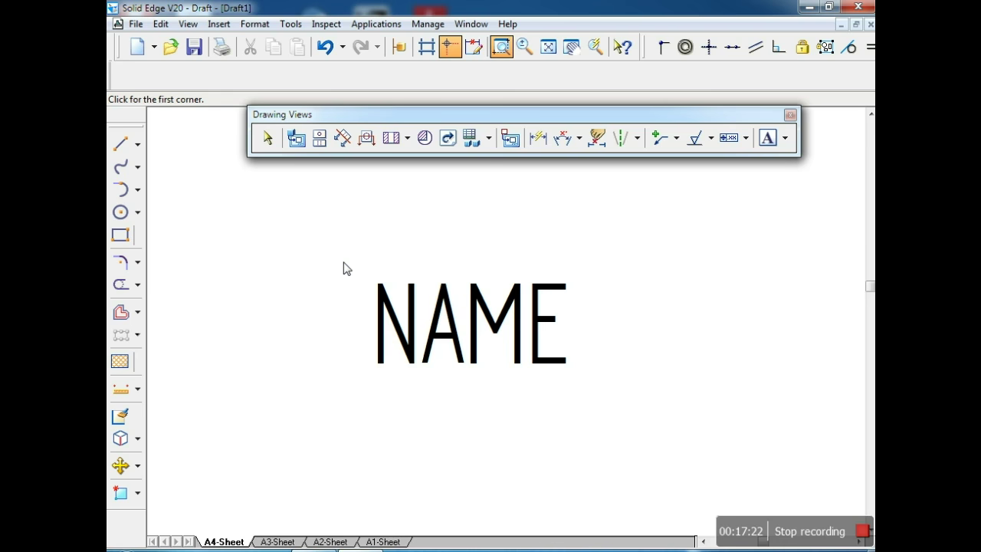
pyautogui.press('Escape')
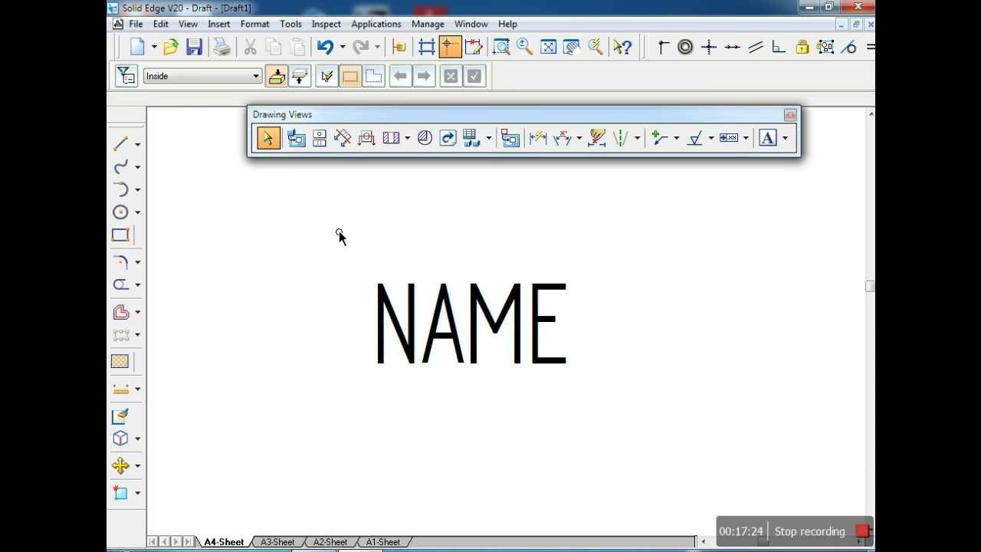
# - Select the large red NAME text and delete it
pyautogui.click(378, 292)
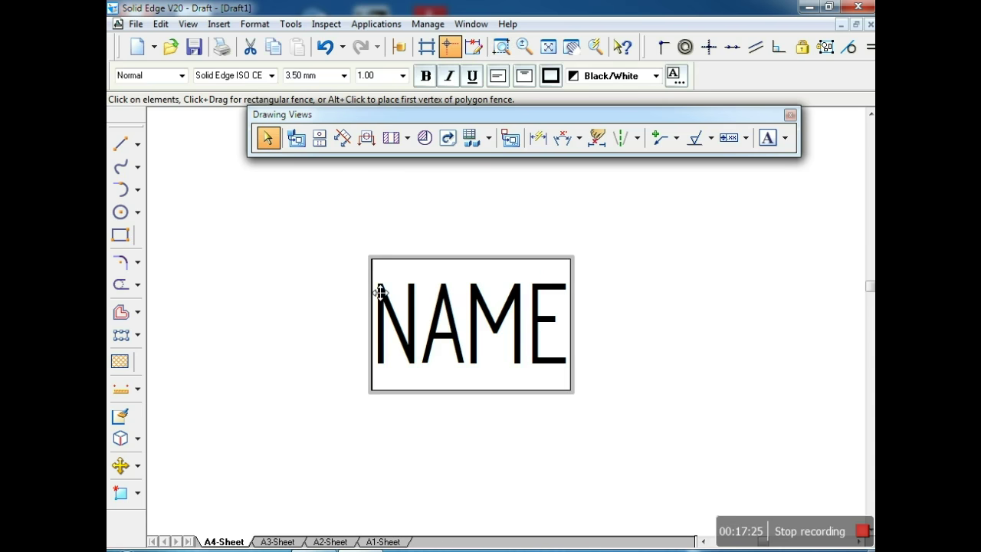
pyautogui.click(272, 75)
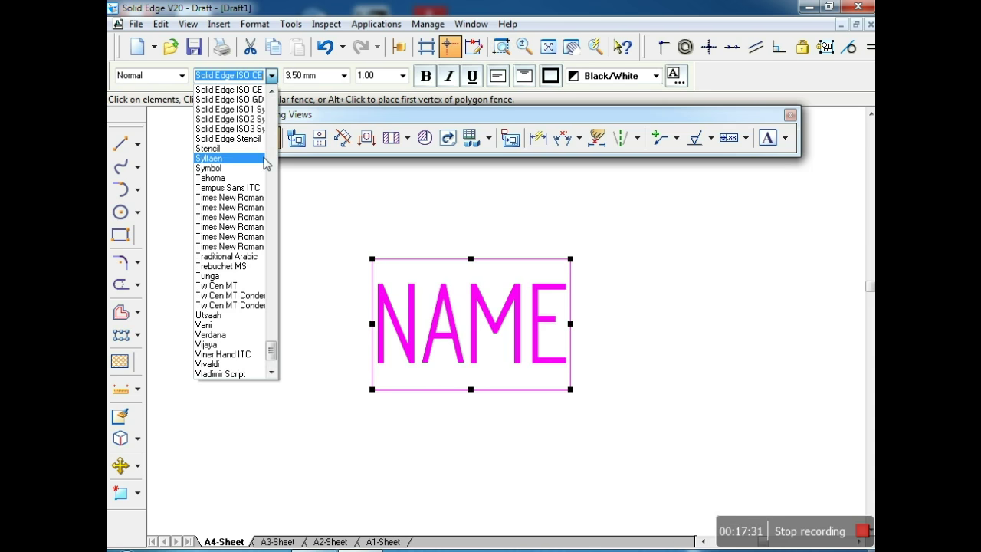
pyautogui.click(562, 266)
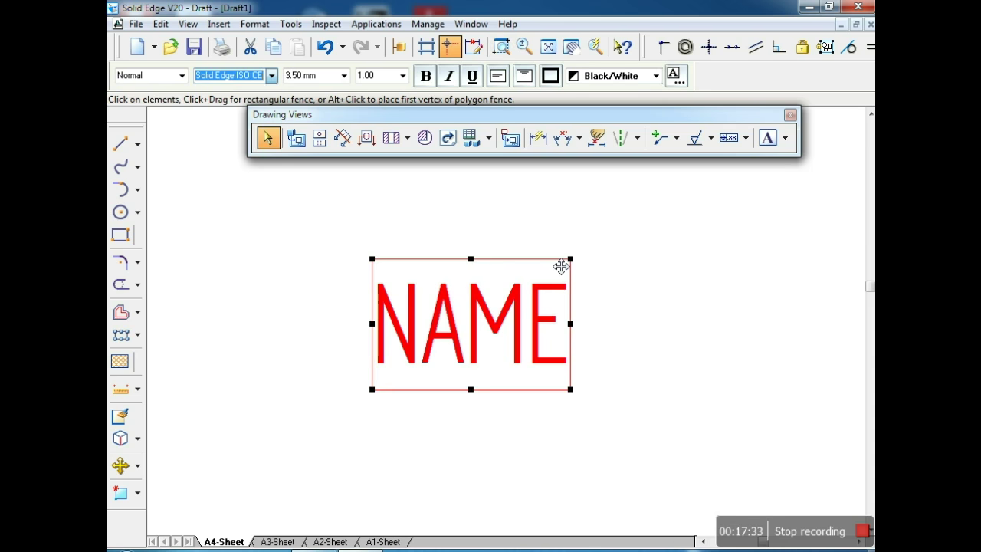
pyautogui.press('Delete')
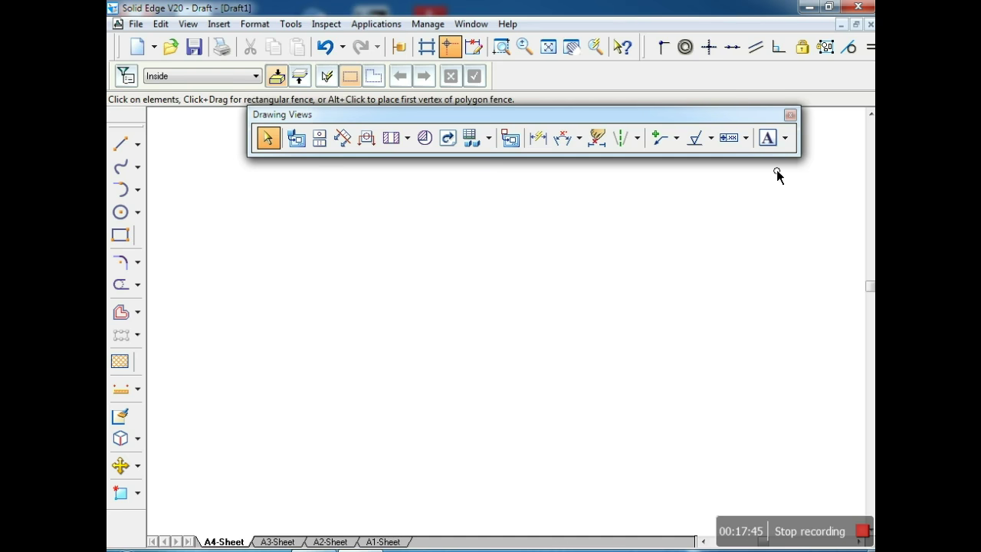
# - Restart the Text tool in Times New Roman and fit the whole sheet into view
pyautogui.click(767, 138)
pyautogui.click(270, 75)
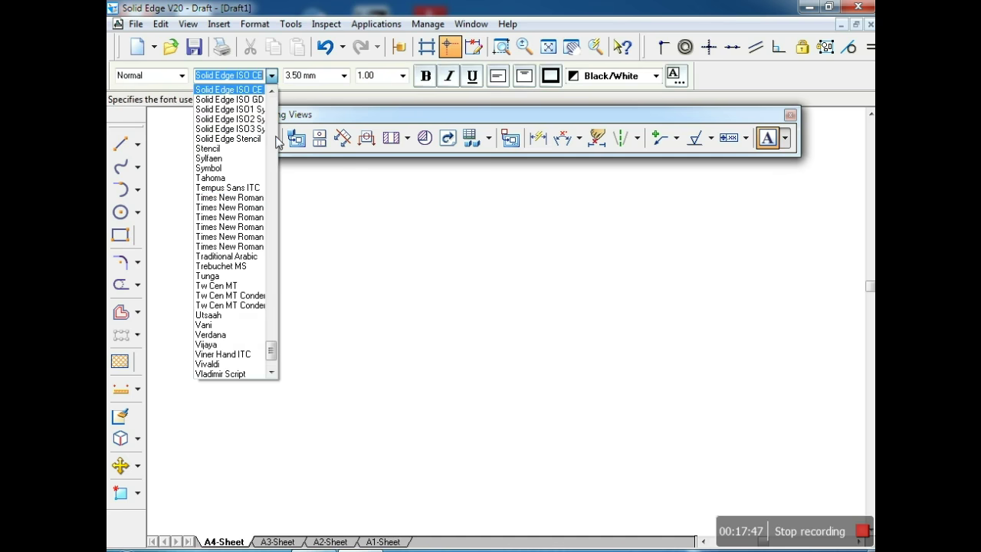
pyautogui.click(241, 207)
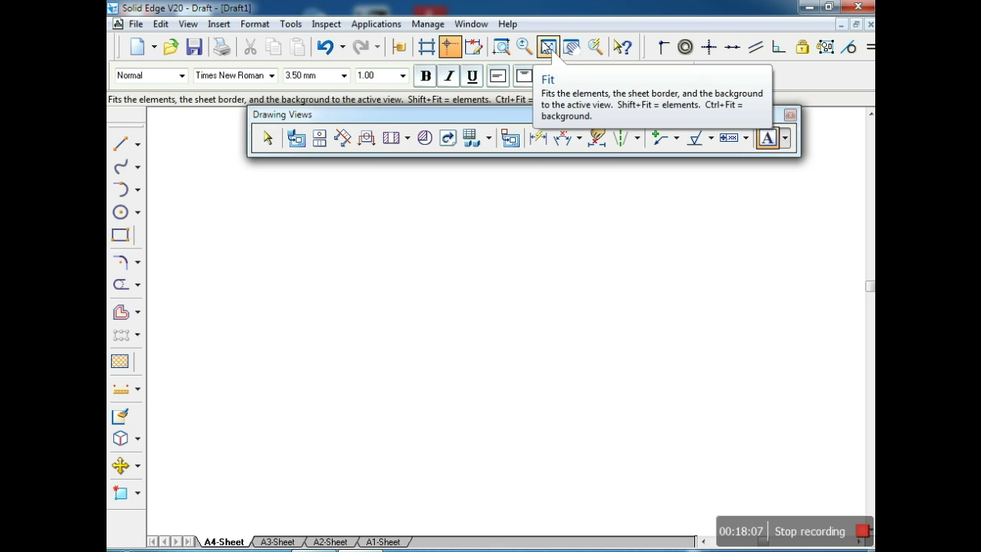
pyautogui.click(547, 48)
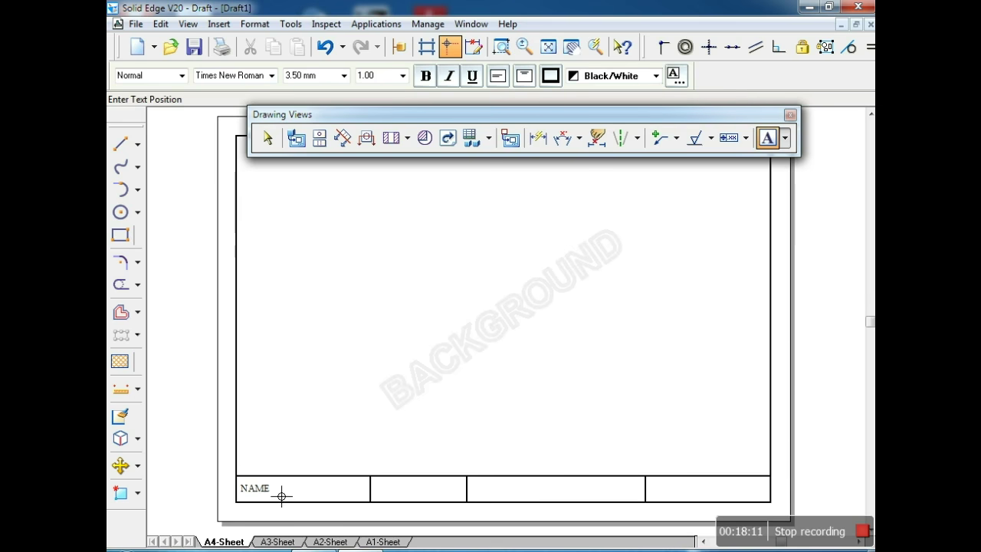
# - Enter the drafter's name after NAME:, 5 in cell two, and TITLE: PROJECTION OF POINTS in cell three
pyautogui.click(282, 497)
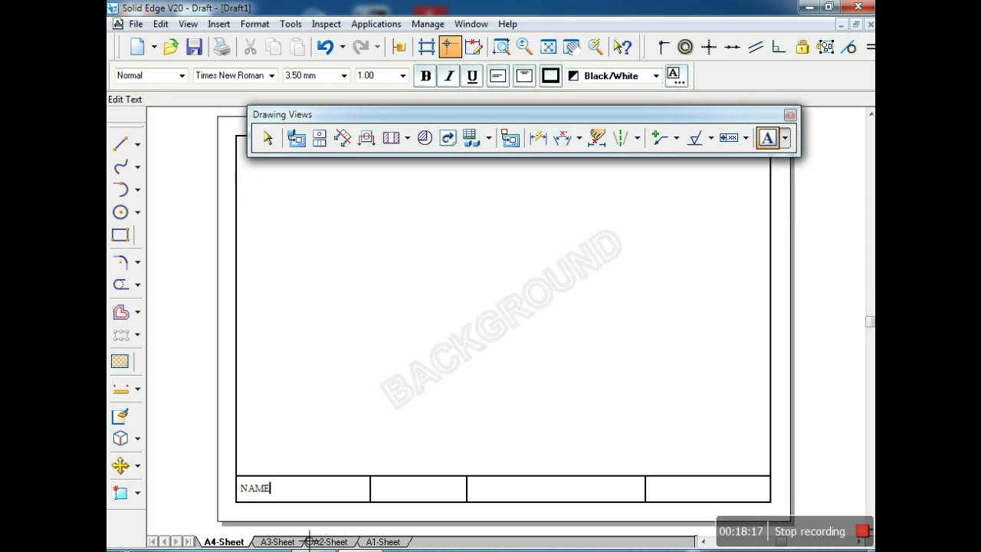
pyautogui.write('P')
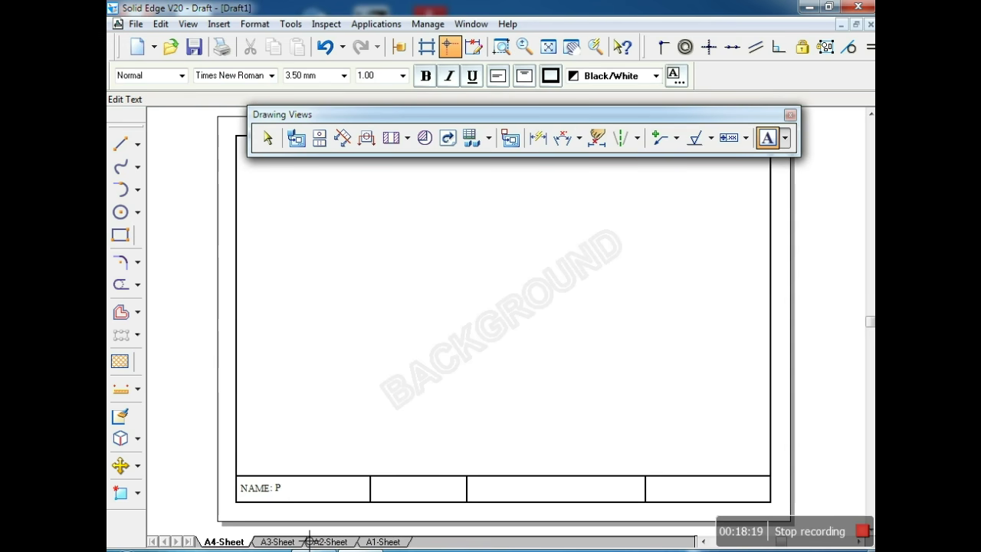
pyautogui.write('RASHANT')
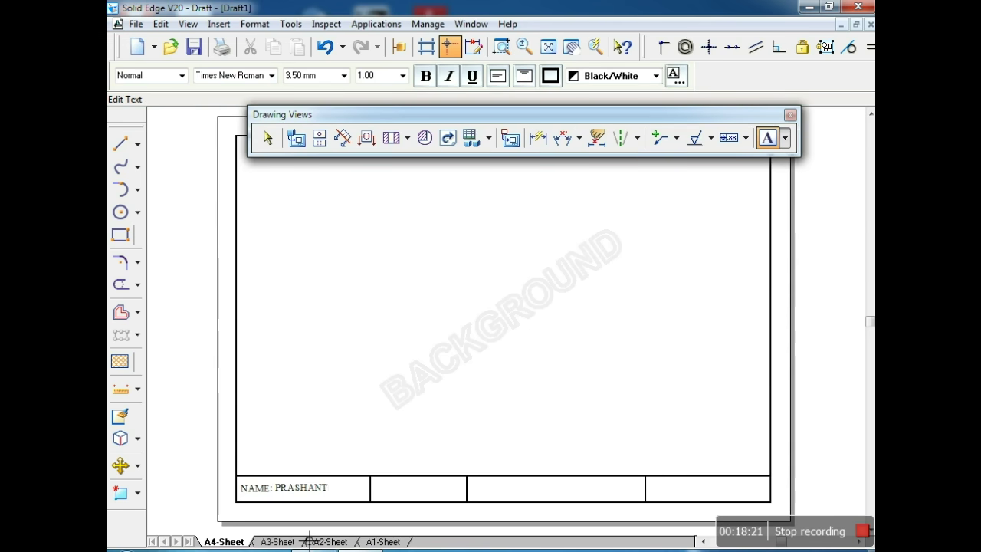
pyautogui.click(401, 494)
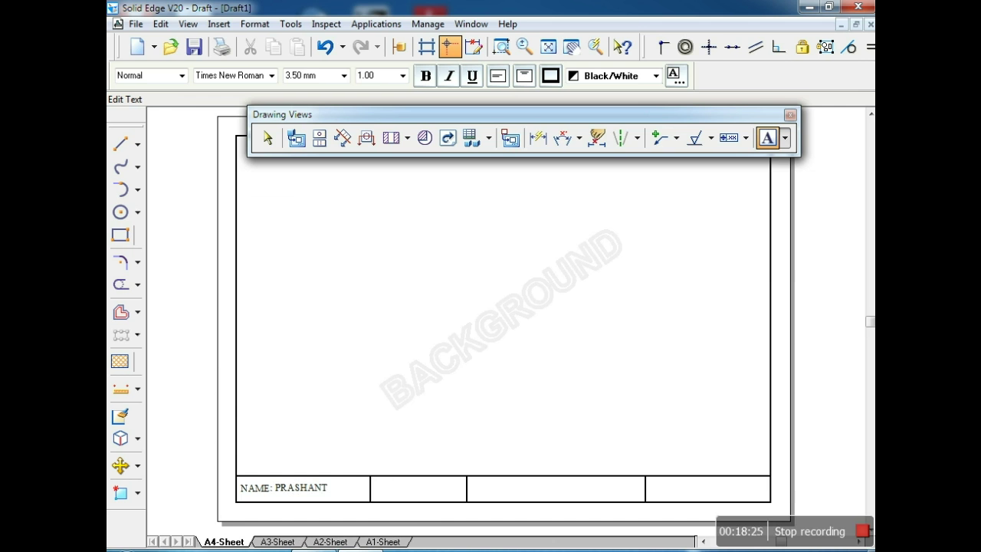
pyautogui.write('5')
pyautogui.click(485, 493)
pyautogui.write('t')
pyautogui.write('TIT')
pyautogui.write('LE: ')
pyautogui.write('PROJECT')
pyautogui.write('ION OF')
pyautogui.write(' POINTS')
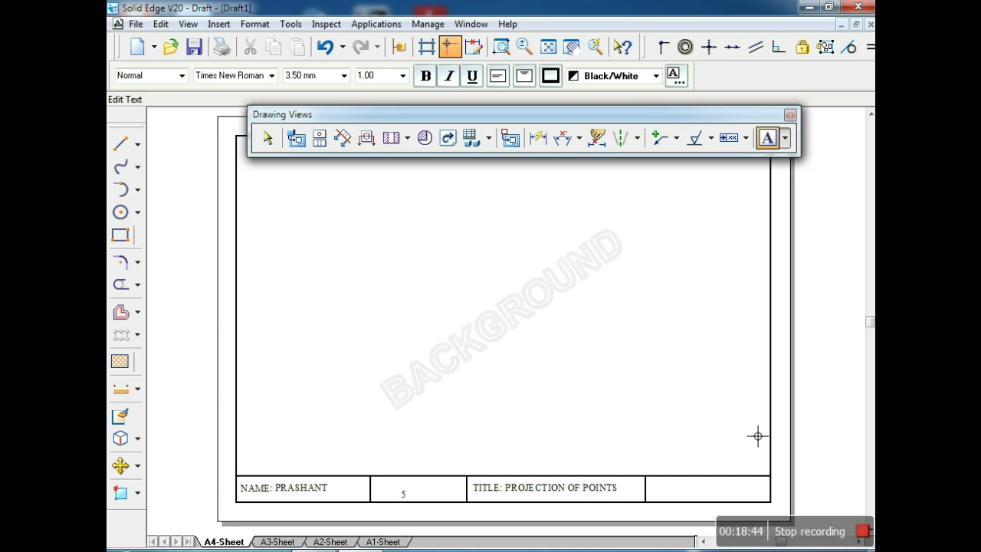
# - Type SIGN: in the fourth cell and dock the Drawing Views toolbar on the left
pyautogui.click(662, 495)
pyautogui.write('S1')
pyautogui.write('GN')
pyautogui.write(':')
pyautogui.moveTo(638, 116)
pyautogui.mouseDown()
pyautogui.moveTo(230, 114)
pyautogui.moveTo(129, 129)
pyautogui.mouseUp()
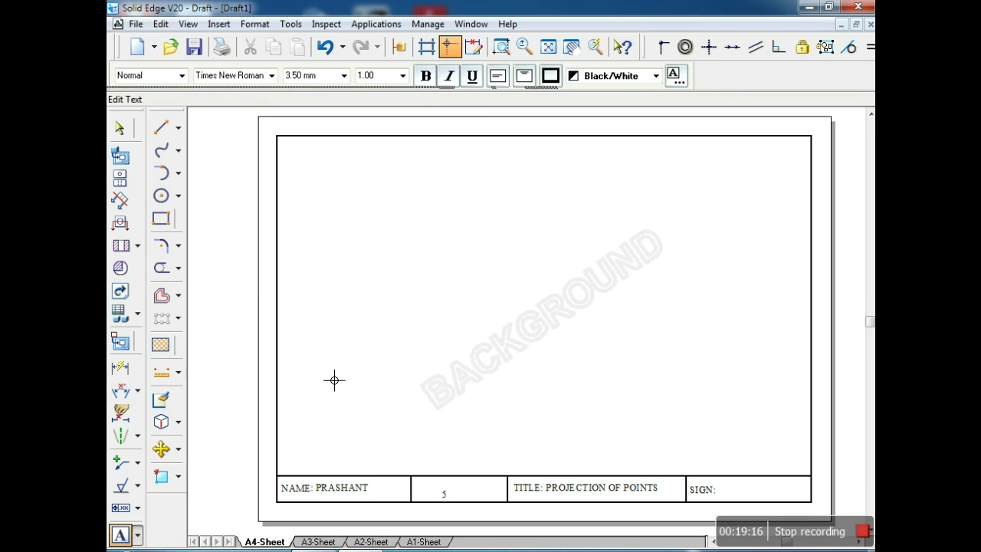
pyautogui.click(188, 24)
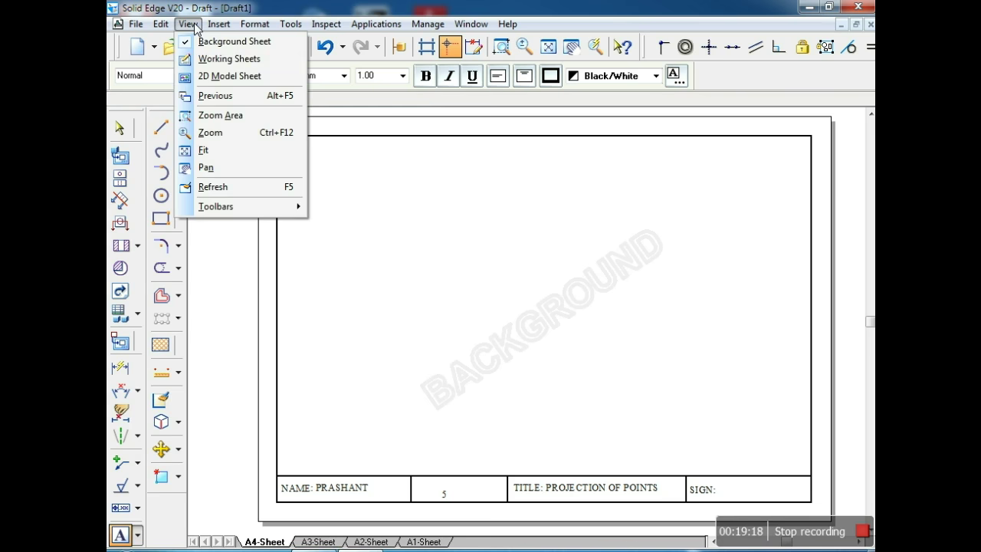
# - Switch to Working Sheets and turn off the Background Sheet display to return to Sheet1
pyautogui.click(213, 60)
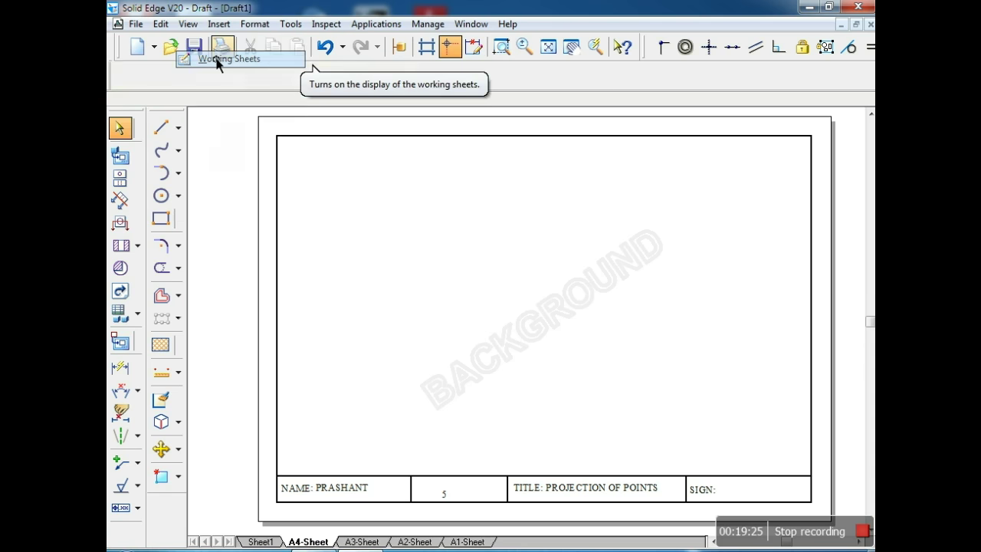
pyautogui.click(188, 28)
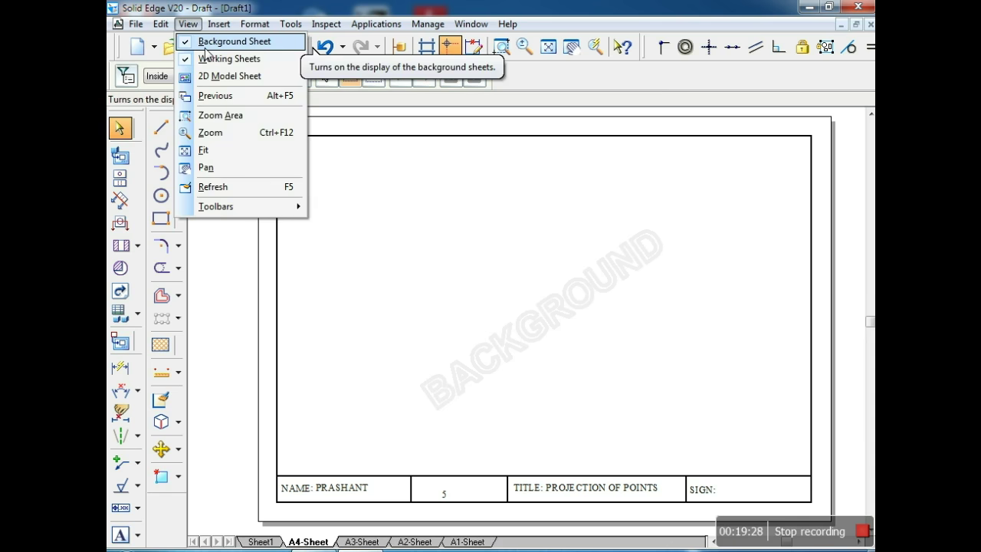
pyautogui.click(206, 43)
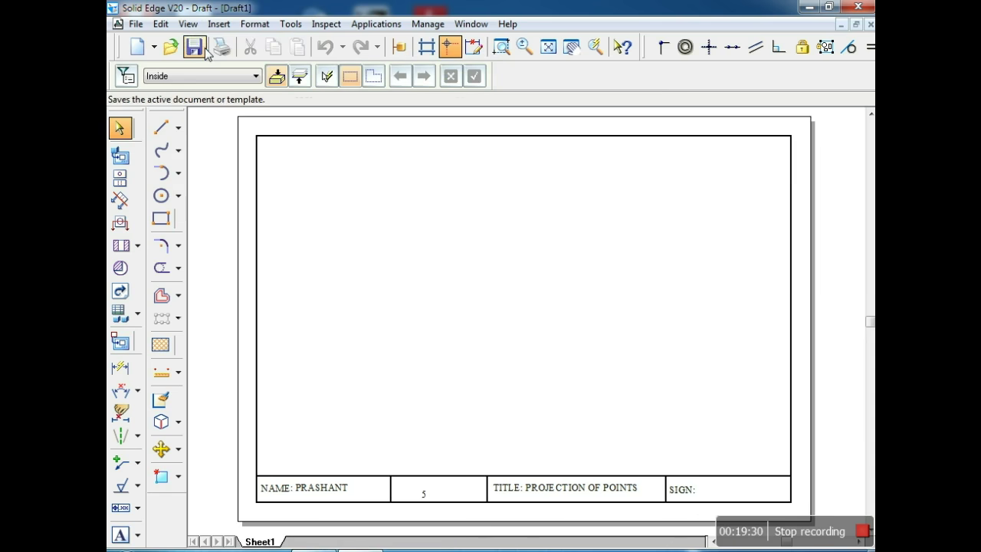
pyautogui.click(189, 24)
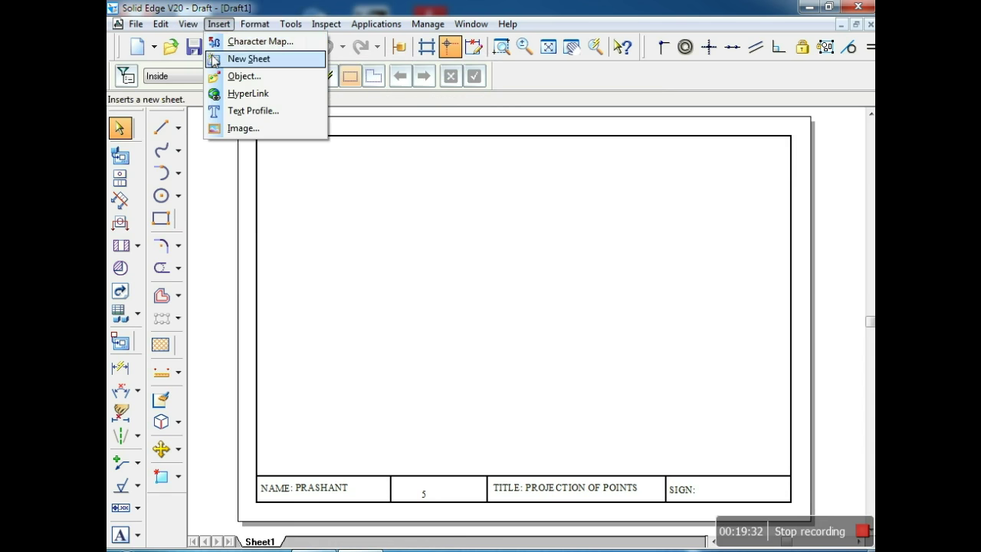
pyautogui.moveTo(188, 24)
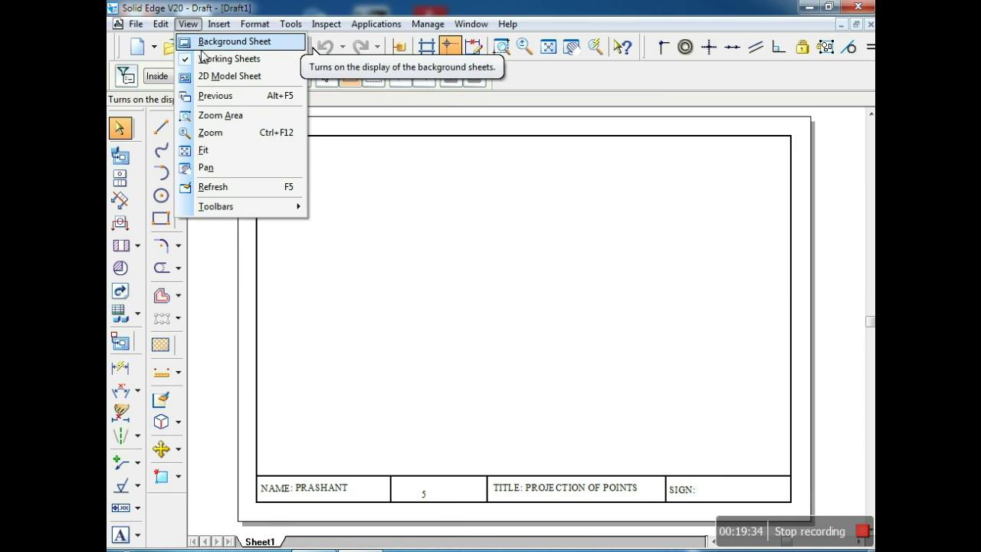
pyautogui.click(401, 220)
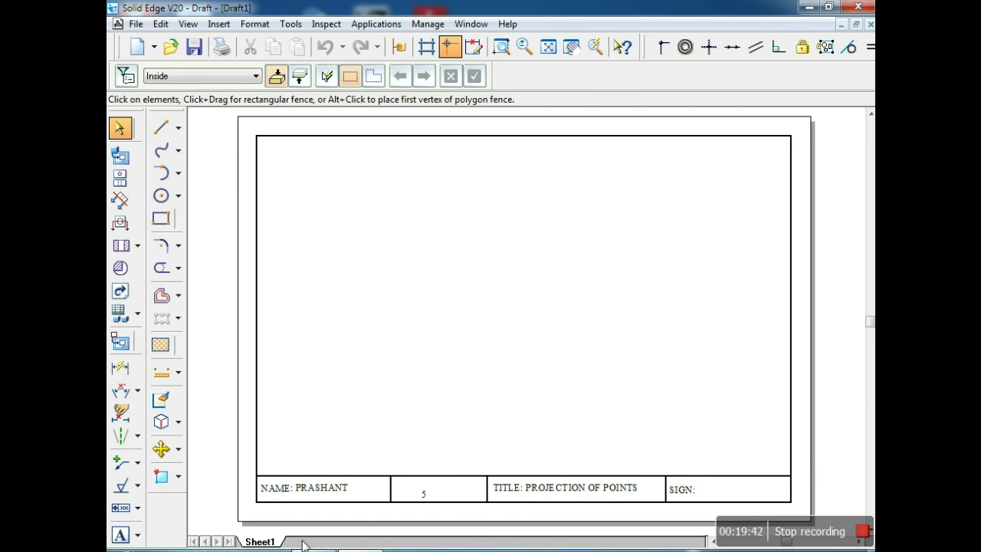
# - Insert four new working sheets, Sheet2 through Sheet5, from the sheet tab menu
pyautogui.rightClick(262, 546)
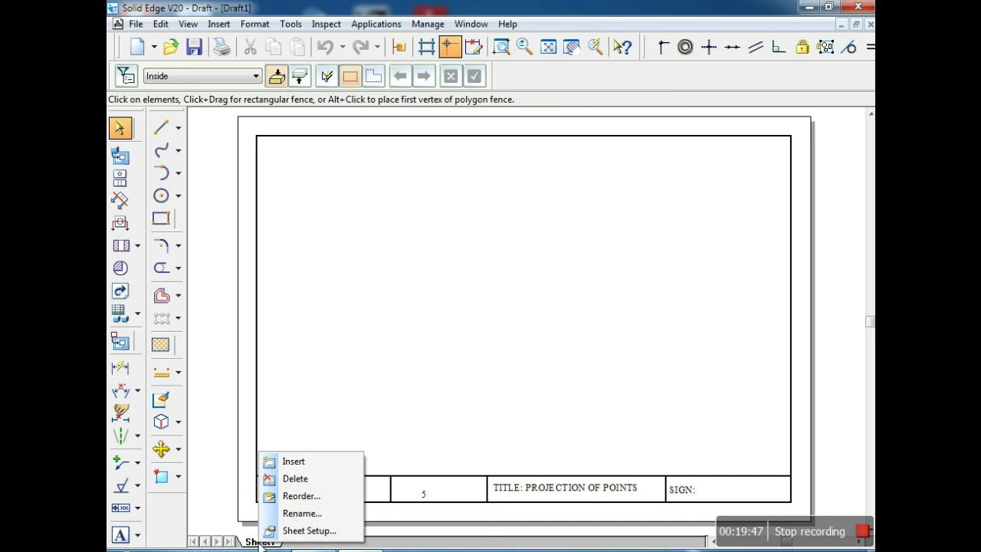
pyautogui.click(286, 462)
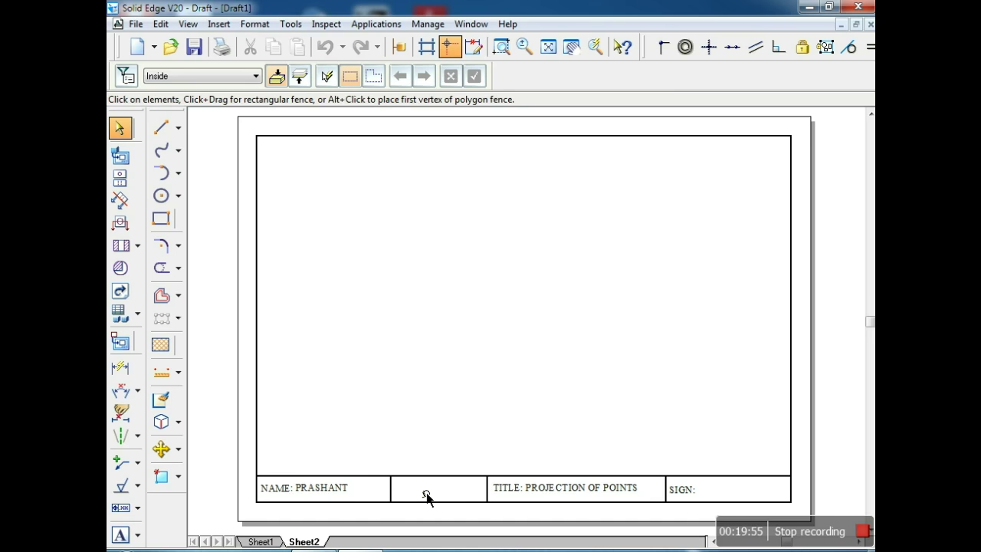
pyautogui.rightClick(322, 544)
pyautogui.click(357, 459)
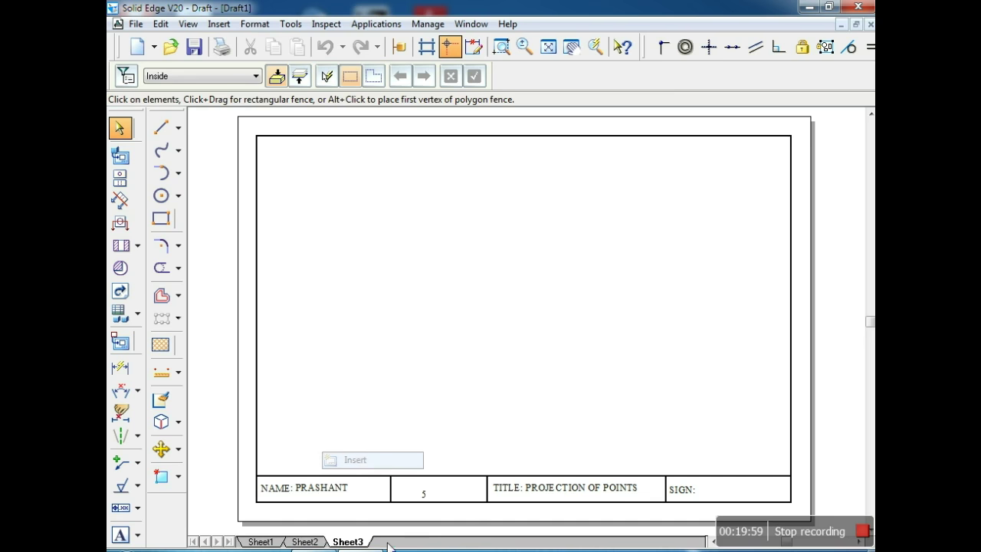
pyautogui.rightClick(347, 543)
pyautogui.click(360, 458)
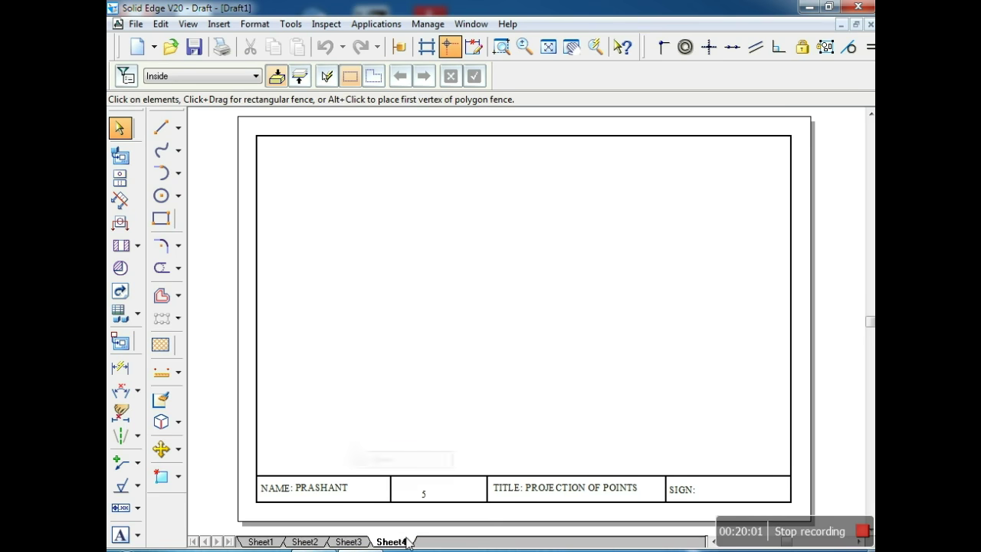
pyautogui.rightClick(405, 543)
pyautogui.click(437, 458)
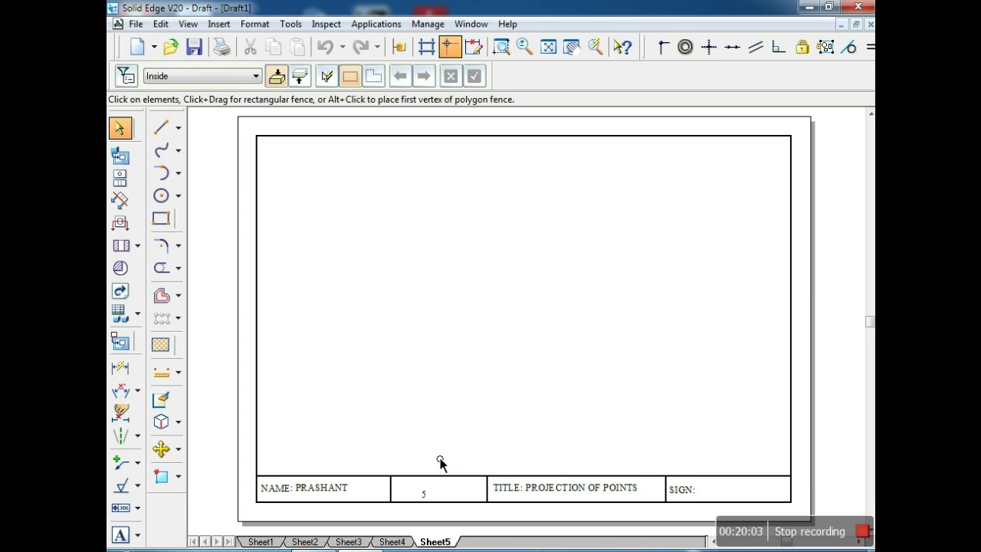
# - Step through Sheet4, Sheet3 and Sheet2 back to Sheet1
pyautogui.click(392, 542)
pyautogui.click(349, 542)
pyautogui.click(304, 541)
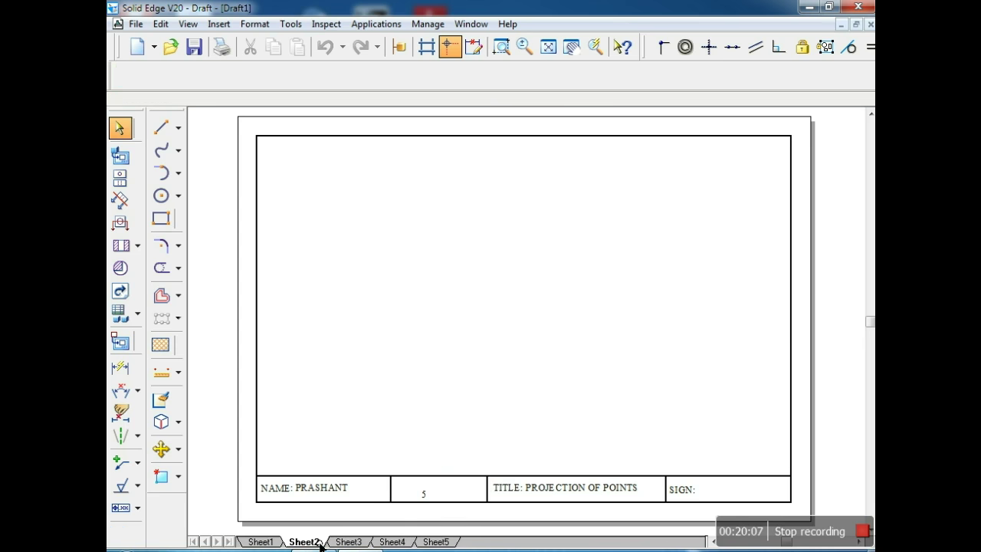
pyautogui.click(260, 544)
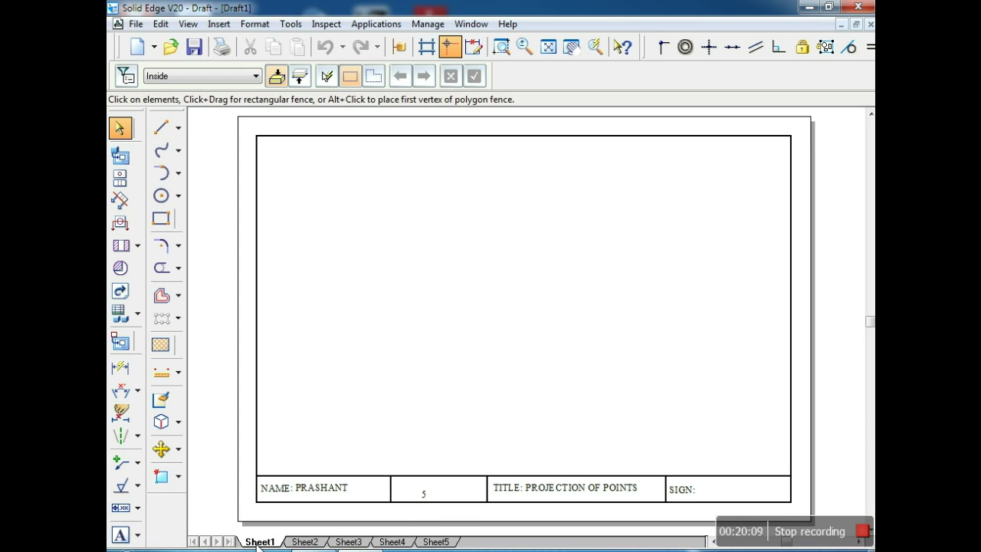
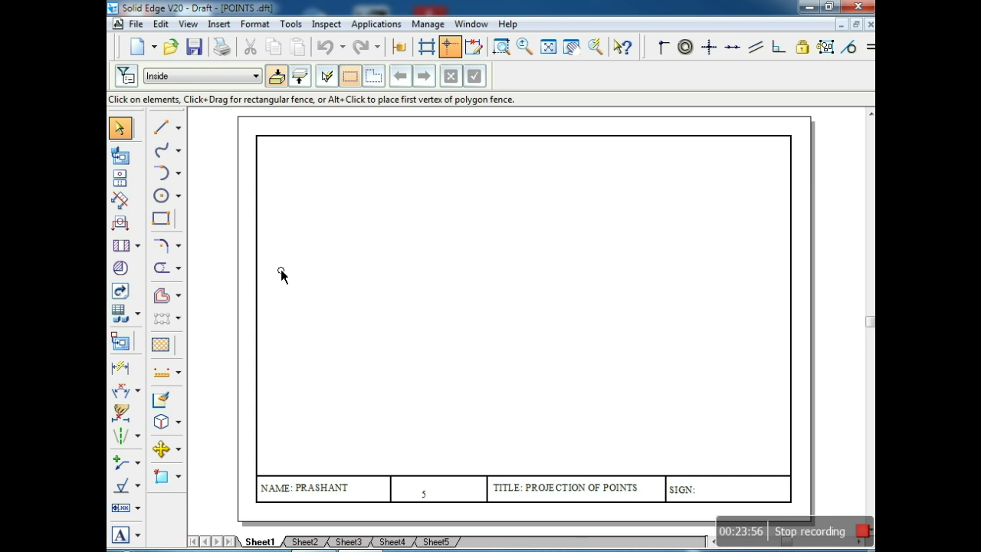
# - Set the line width to 0.15 mm for the new line
pyautogui.click(165, 134)
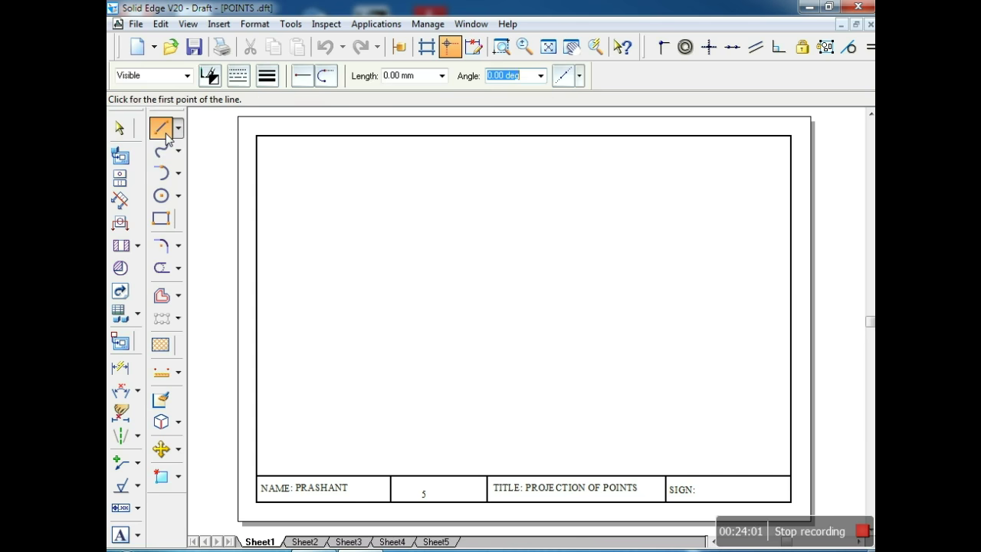
pyautogui.click(293, 317)
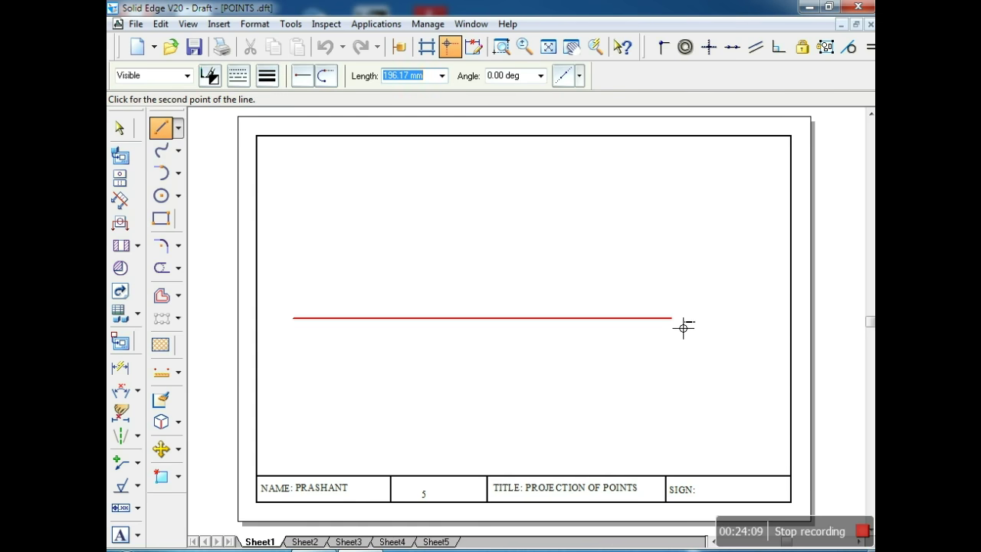
pyautogui.rightClick(529, 338)
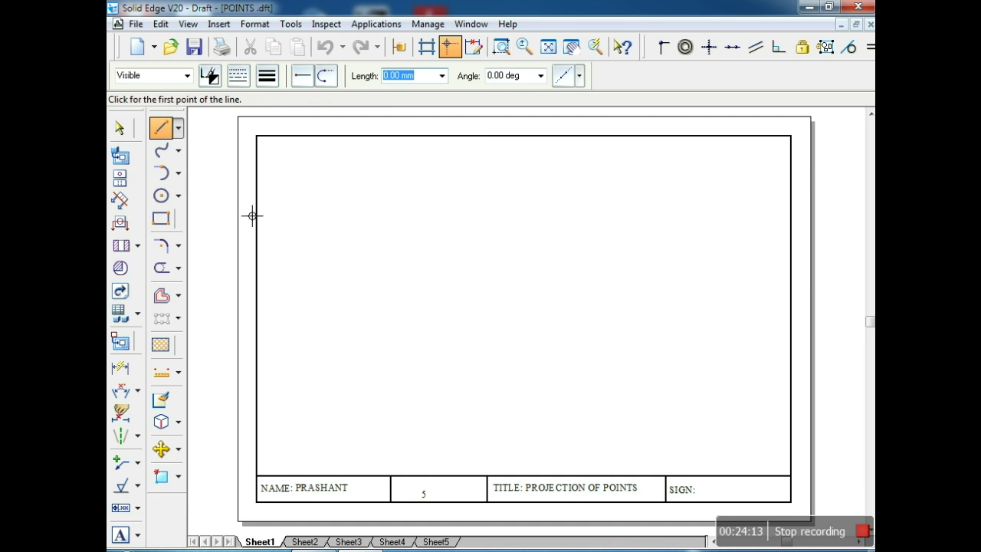
pyautogui.press('Tab')
pyautogui.click(273, 78)
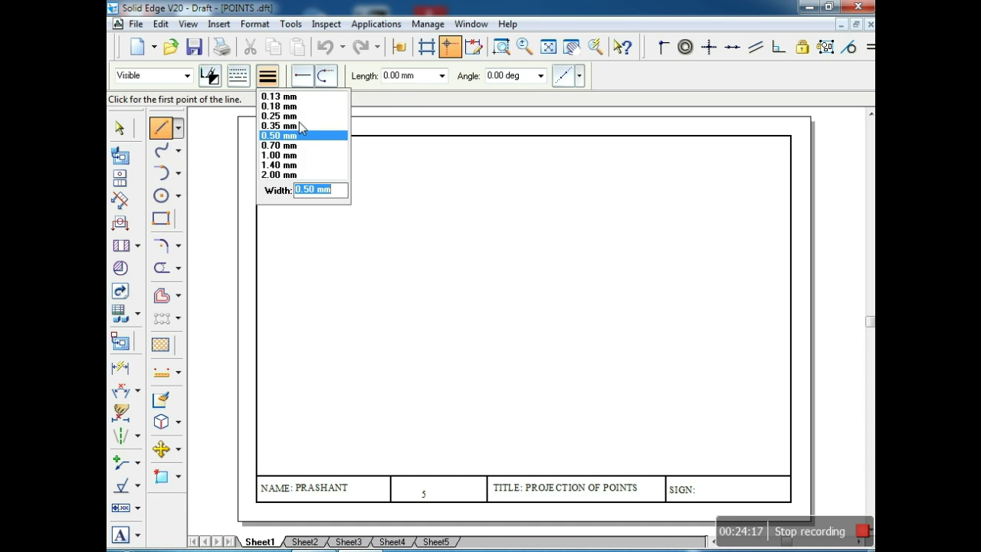
pyautogui.write('0.15')
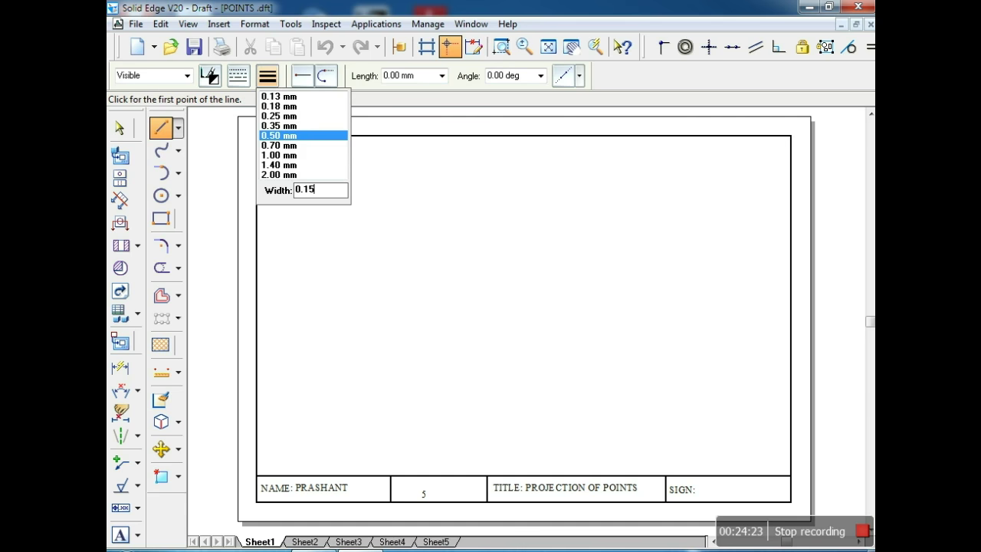
pyautogui.press('Return')
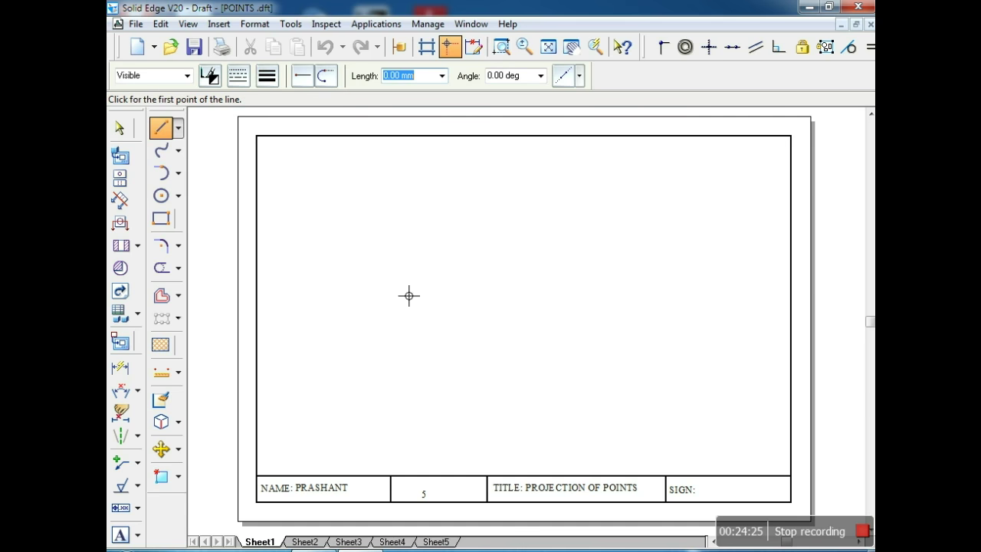
# - Draw the horizontal reference line from left of centre to near the right border
pyautogui.click(278, 305)
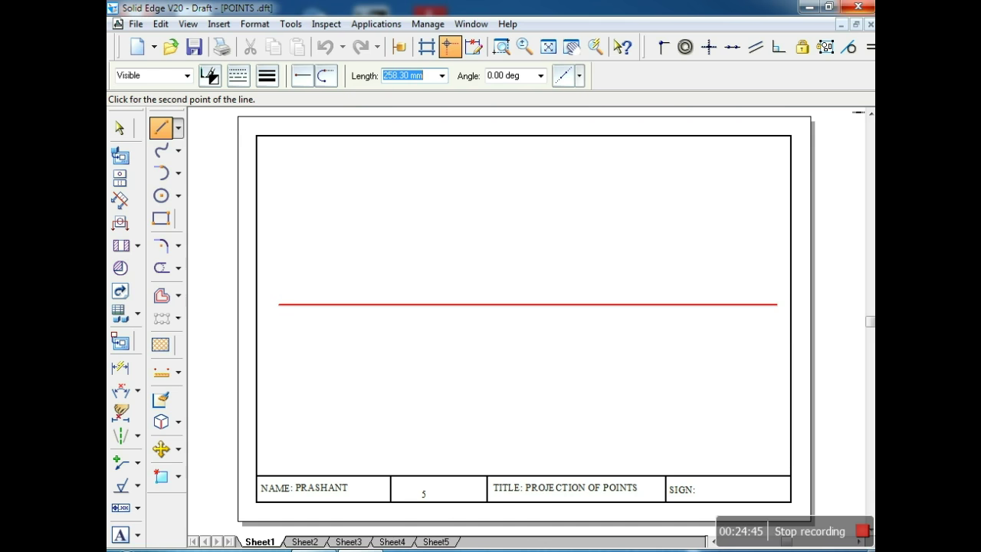
pyautogui.click(776, 314)
pyautogui.rightClick(484, 411)
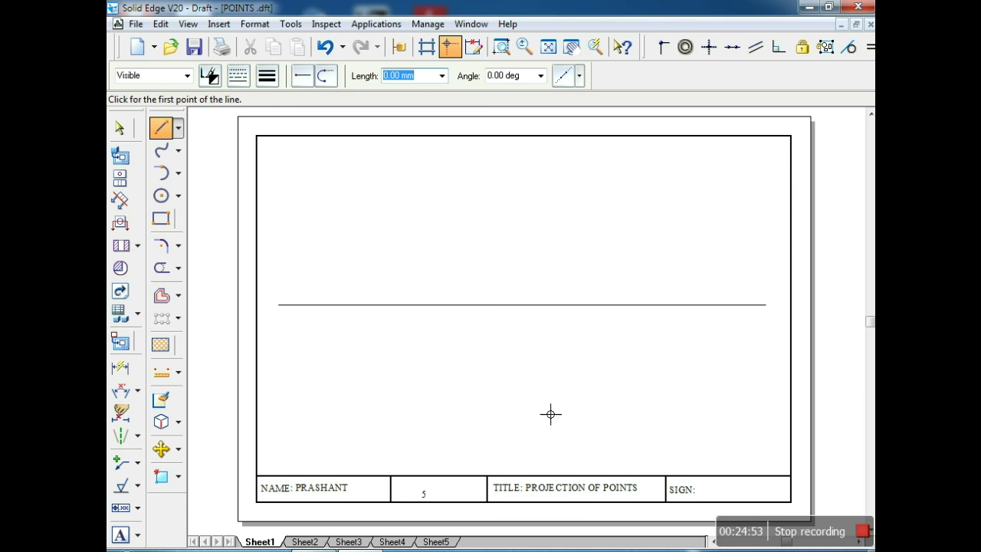
# - Label the reference line X at its left end and Y at its right end in Times New Roman
pyautogui.click(120, 534)
pyautogui.click(279, 305)
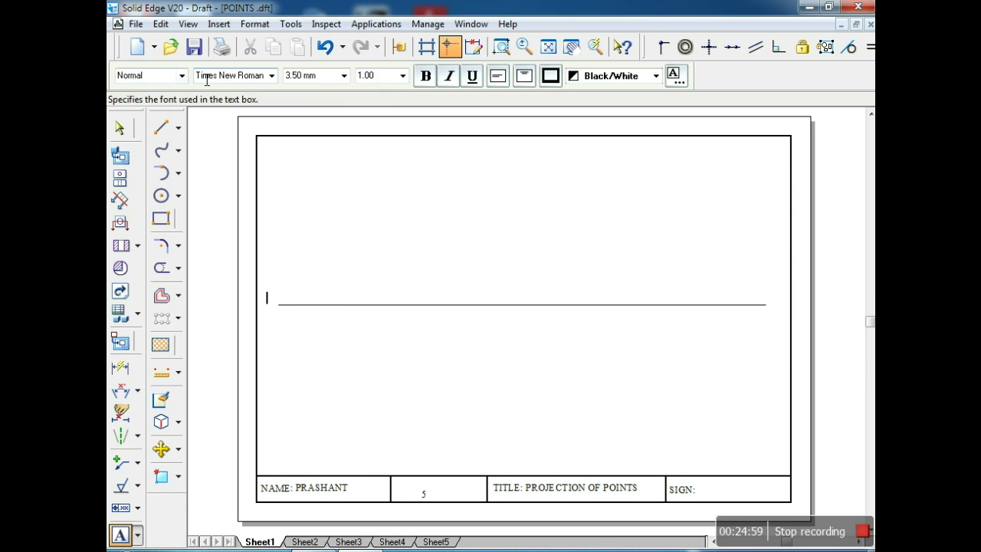
pyautogui.click(271, 76)
pyautogui.click(271, 76)
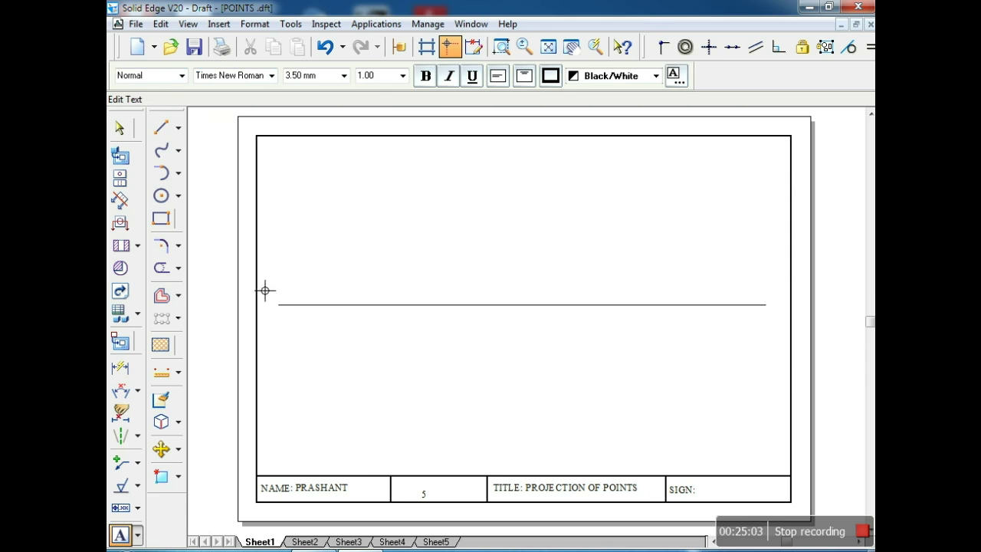
pyautogui.write('X')
pyautogui.click(766, 299)
pyautogui.write('Y')
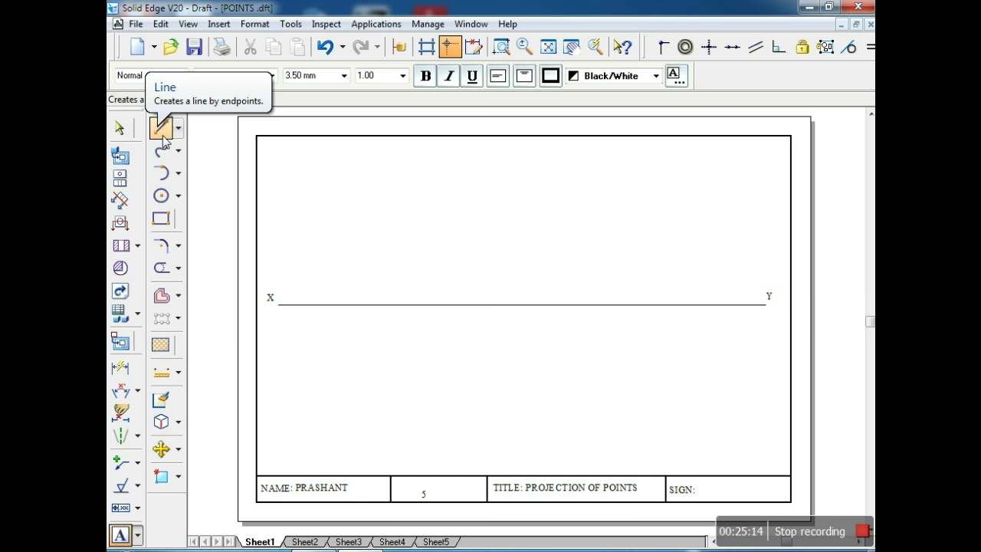
# - Add the label HP above the line and VP below it
pyautogui.click(130, 534)
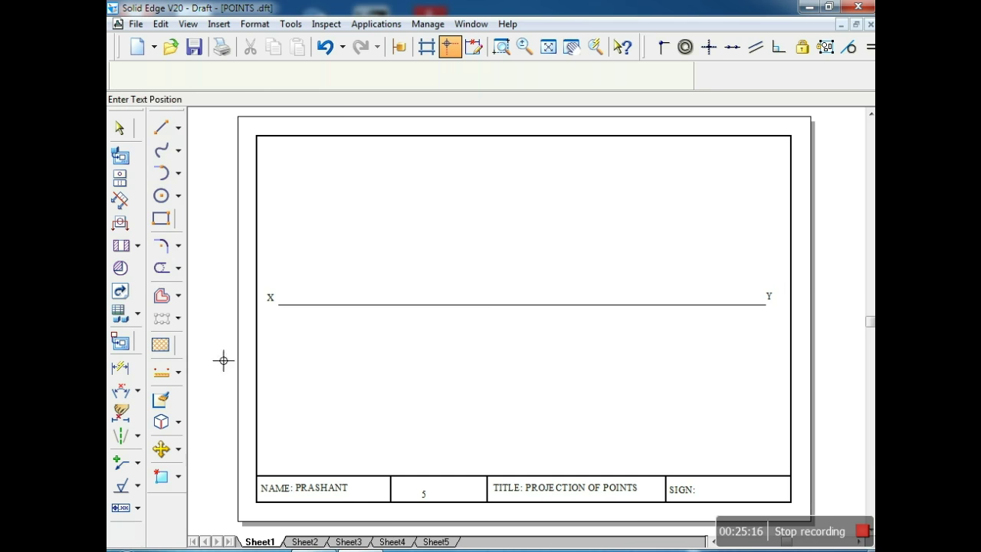
pyautogui.click(297, 295)
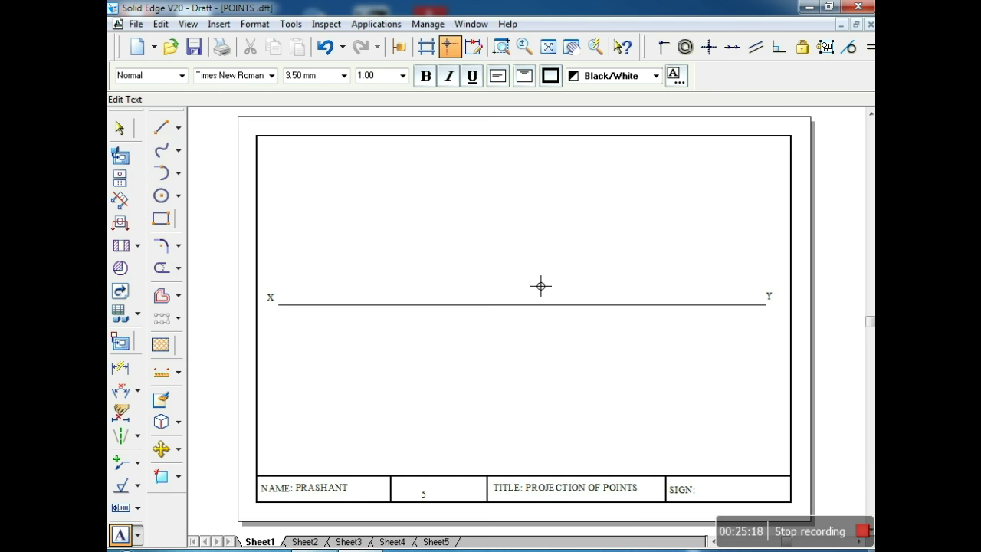
pyautogui.write('HP')
pyautogui.click(308, 327)
pyautogui.write('VP')
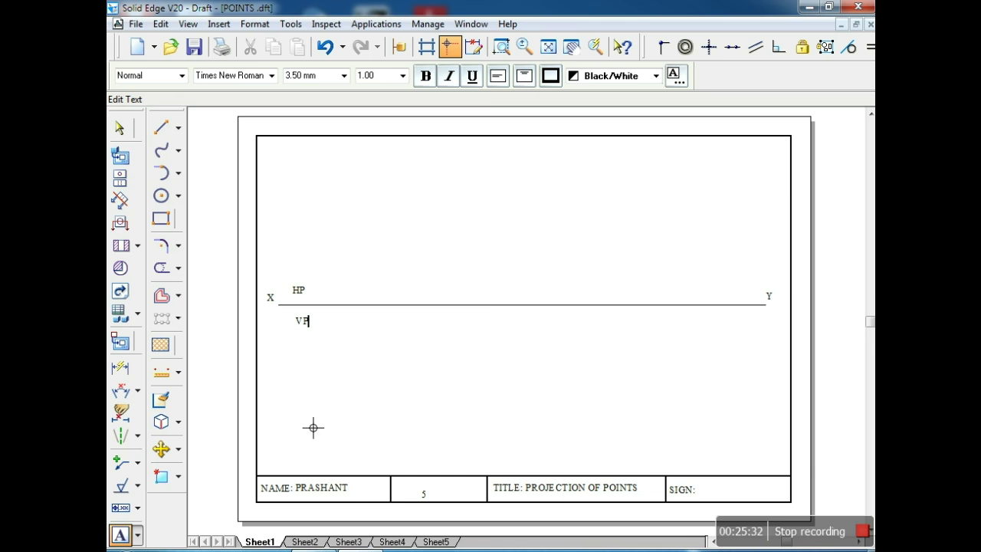
pyautogui.click(128, 127)
# - Place a continuous-style point of 2.00 mm width above the XY line on the HP side
pyautogui.click(178, 130)
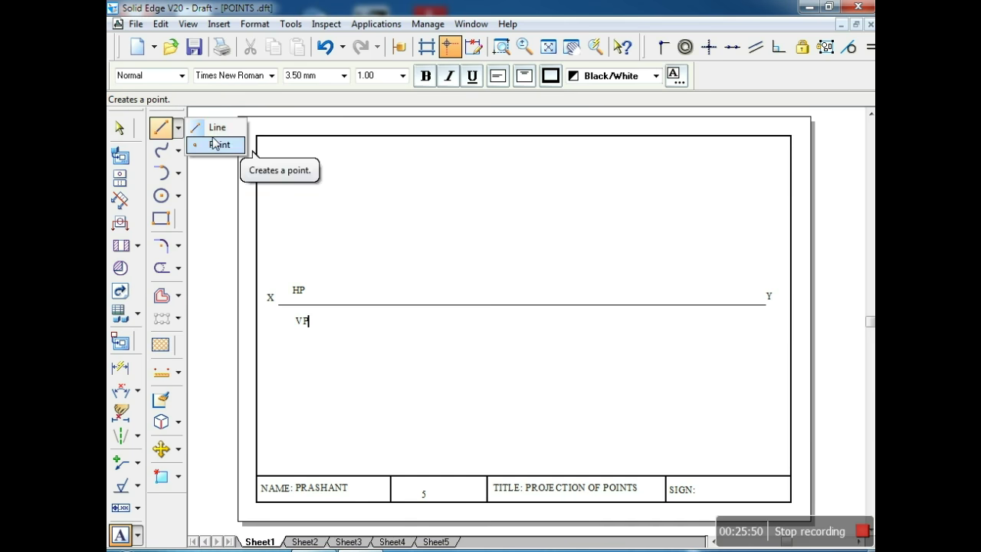
pyautogui.click(215, 144)
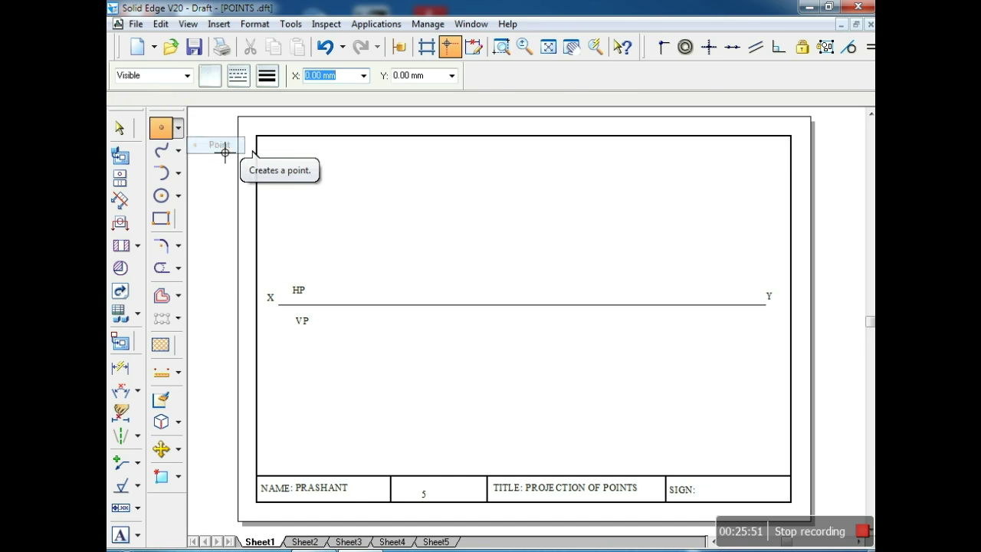
pyautogui.click(244, 80)
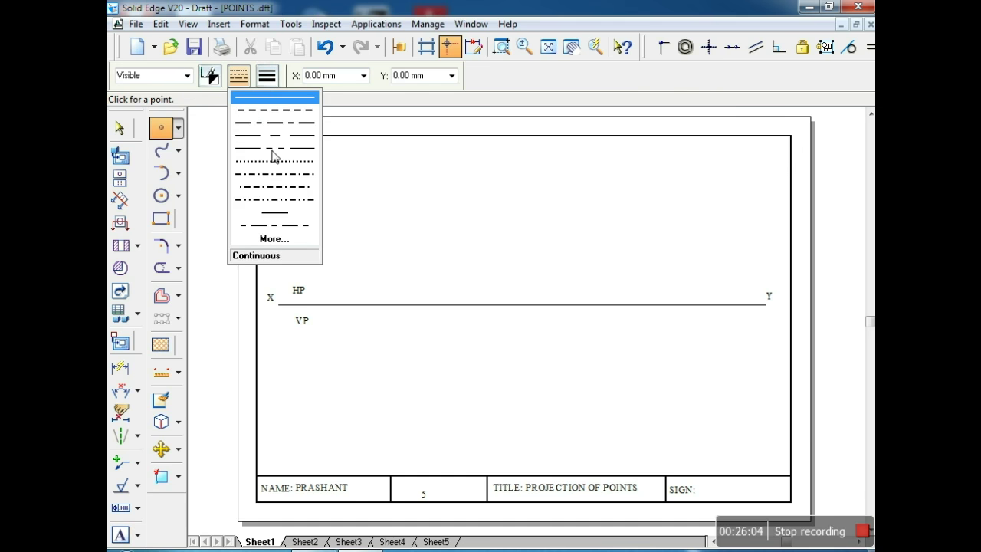
pyautogui.click(266, 77)
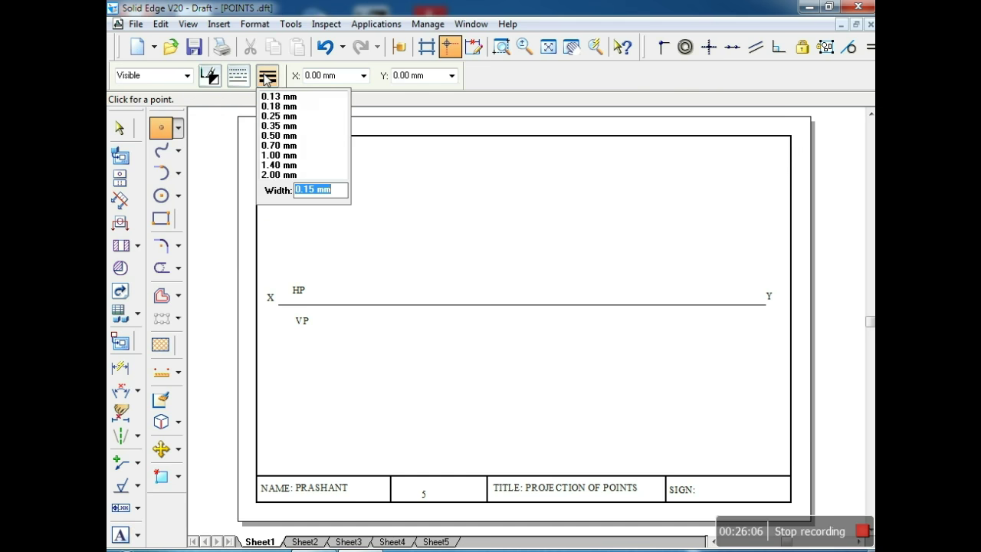
pyautogui.click(277, 176)
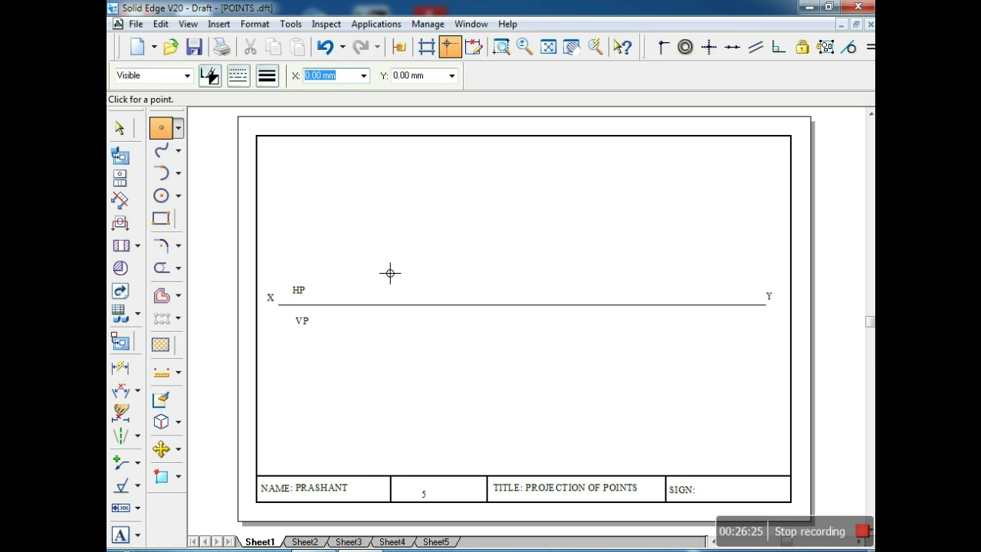
pyautogui.click(371, 228)
# - Turn off the Extensions relationship in IntelliSketch
pyautogui.click(287, 26)
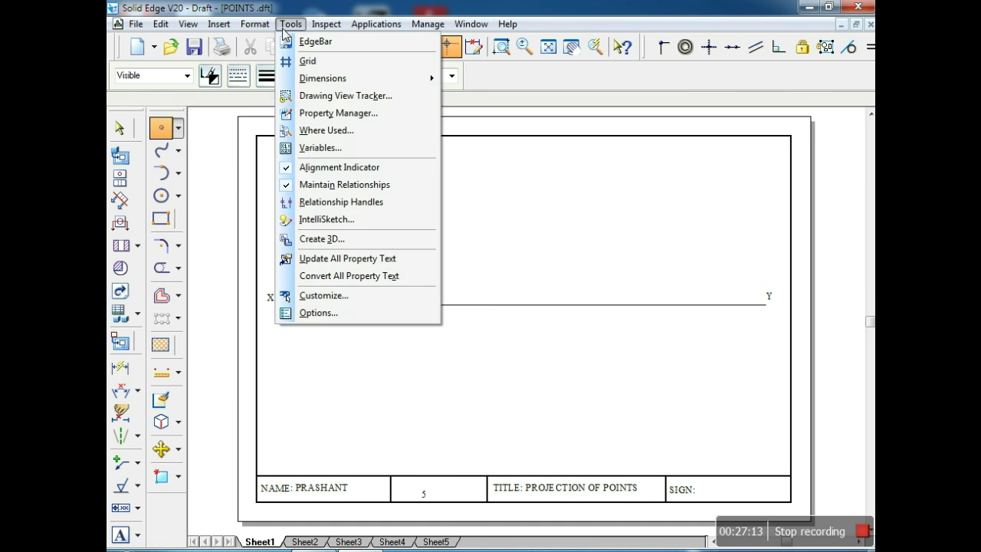
pyautogui.click(323, 220)
pyautogui.click(453, 200)
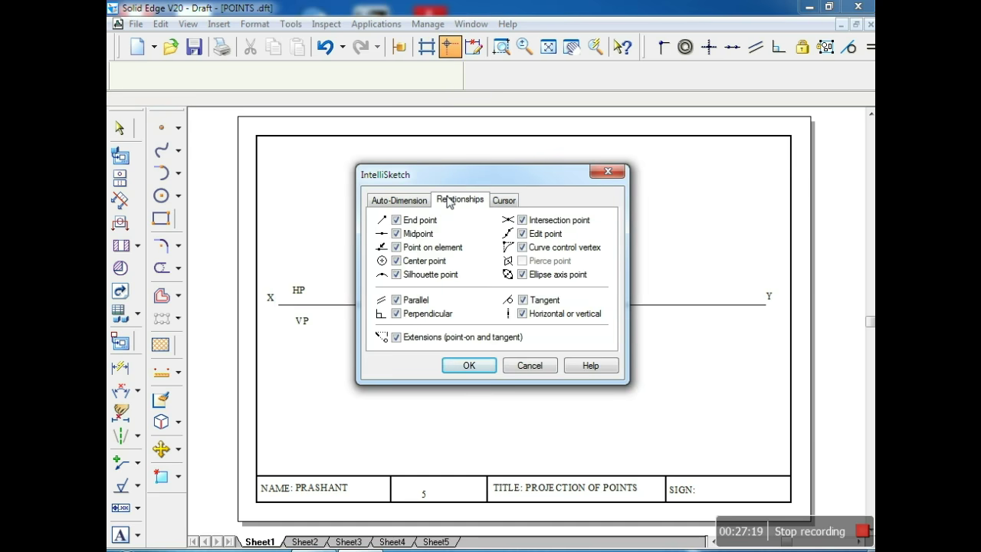
pyautogui.click(397, 338)
pyautogui.click(456, 365)
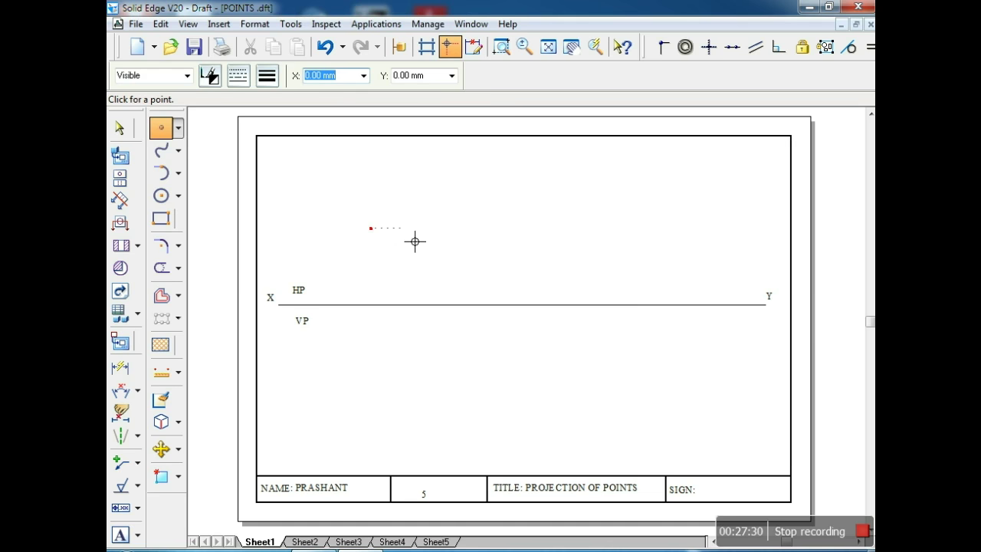
# - Switch off the Alignment Indicator and return to the Point tool
pyautogui.click(291, 24)
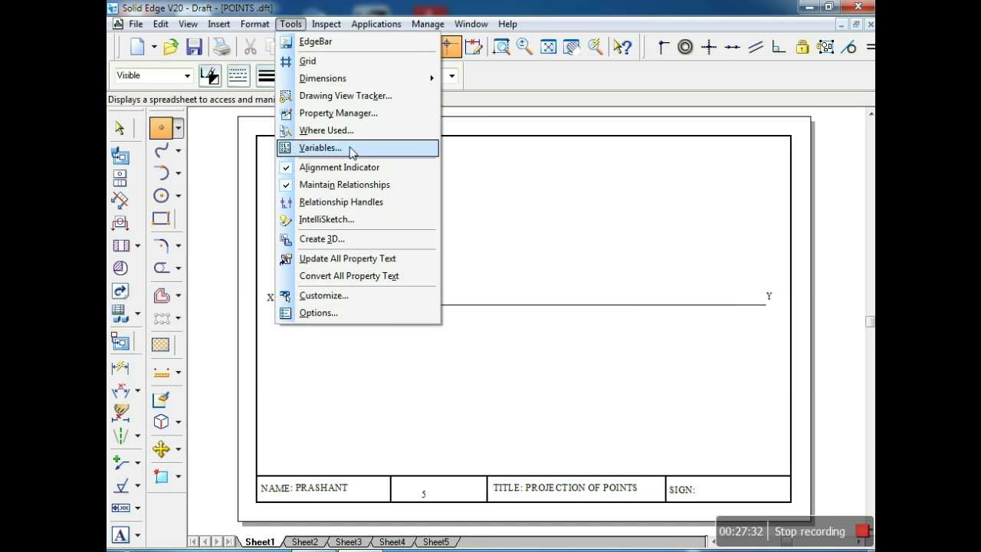
pyautogui.click(350, 167)
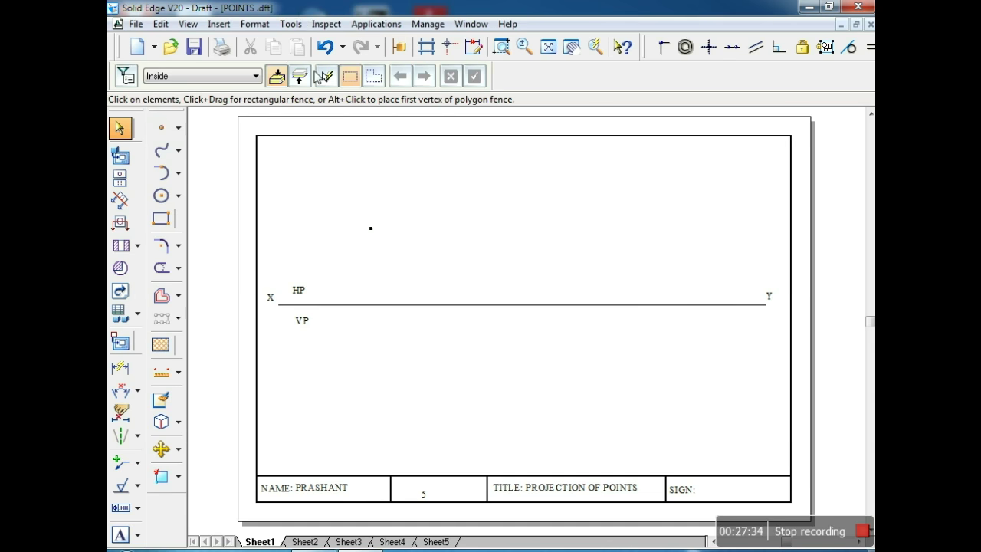
pyautogui.click(161, 127)
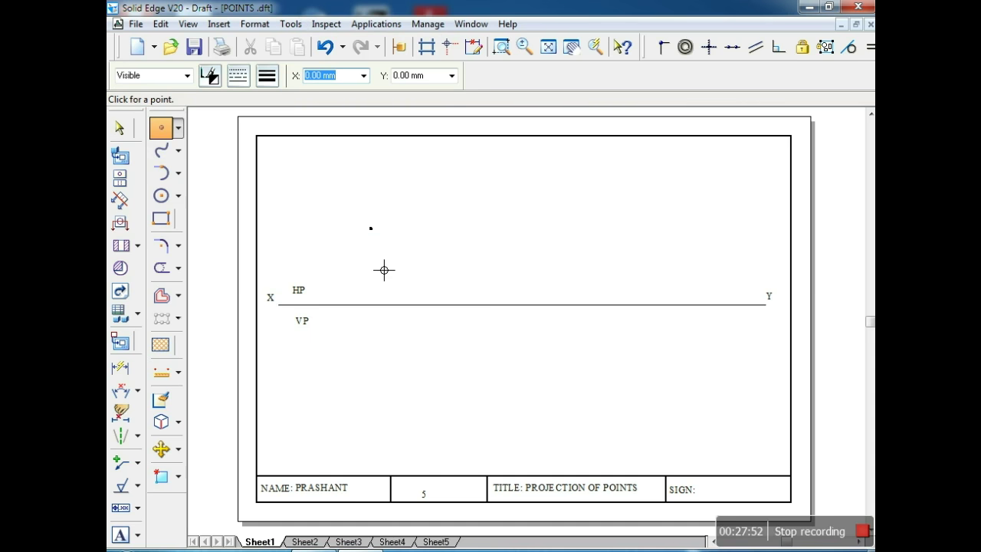
# - Turn the Alignment Indicator and IntelliSketch Extensions back on
pyautogui.click(290, 24)
pyautogui.click(328, 167)
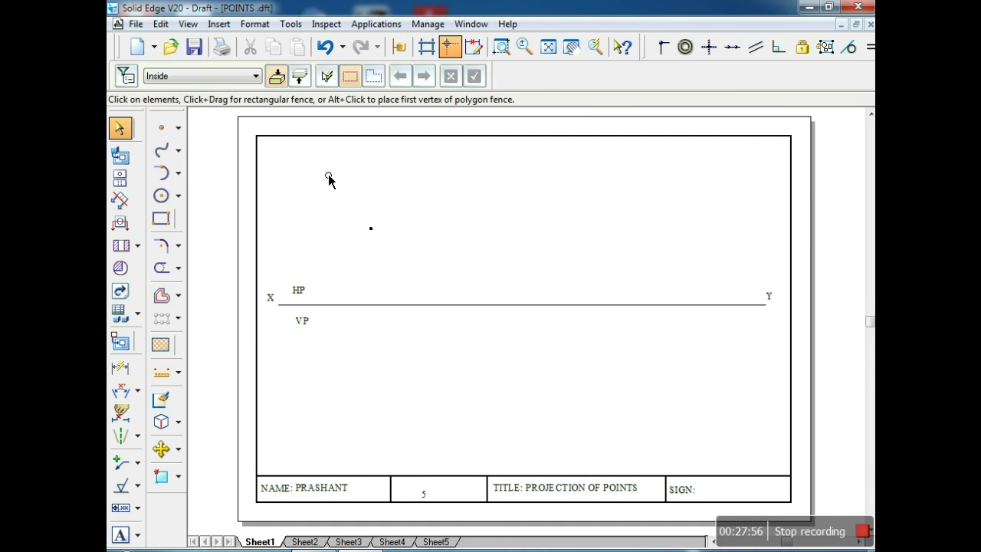
pyautogui.click(289, 24)
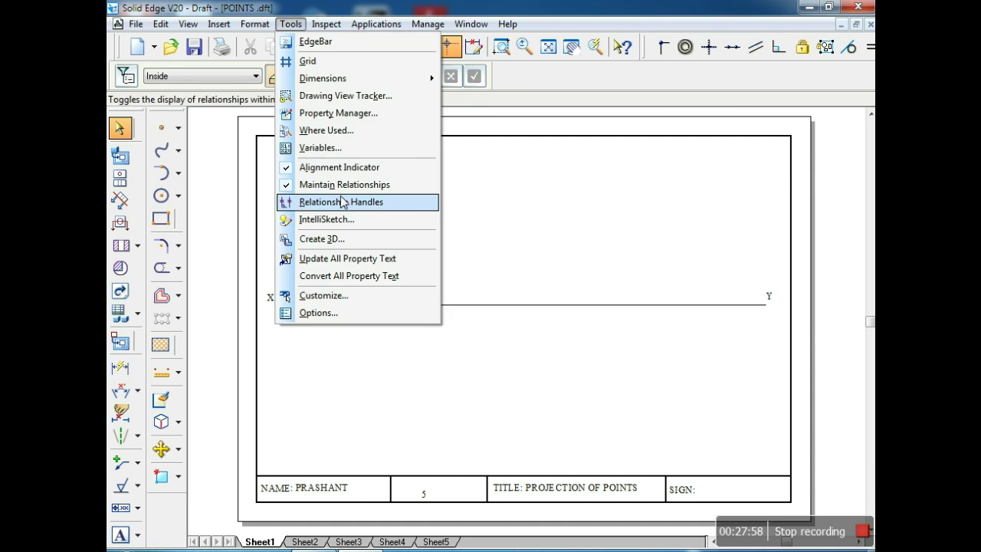
pyautogui.click(342, 219)
pyautogui.click(444, 201)
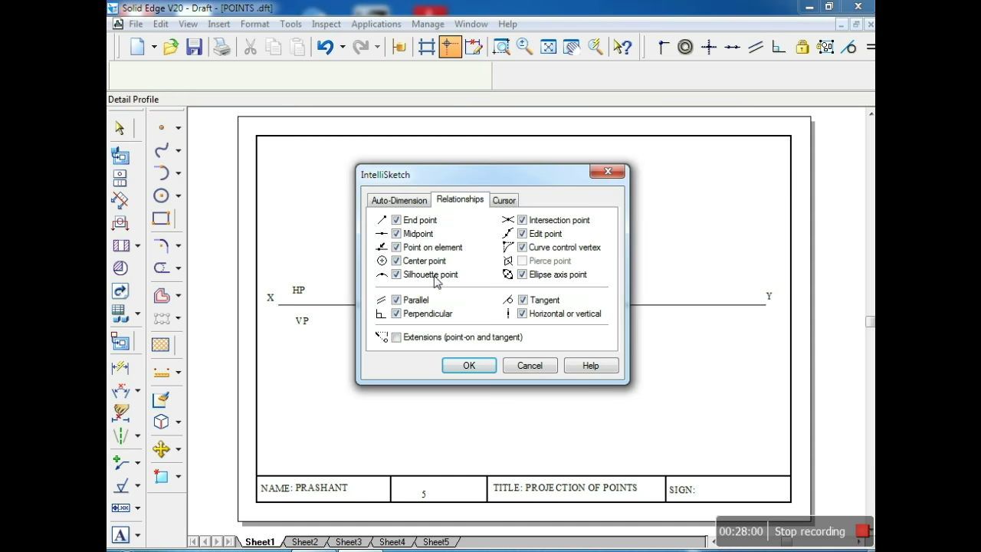
pyautogui.click(396, 337)
pyautogui.click(456, 366)
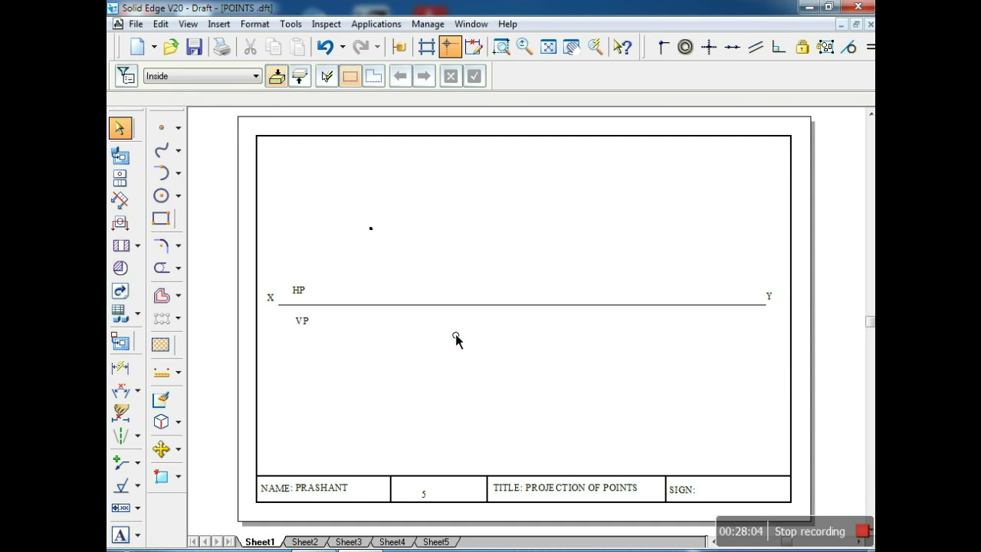
# - Place a 2.00 mm-wide point below the XY line directly under the first point
pyautogui.click(161, 127)
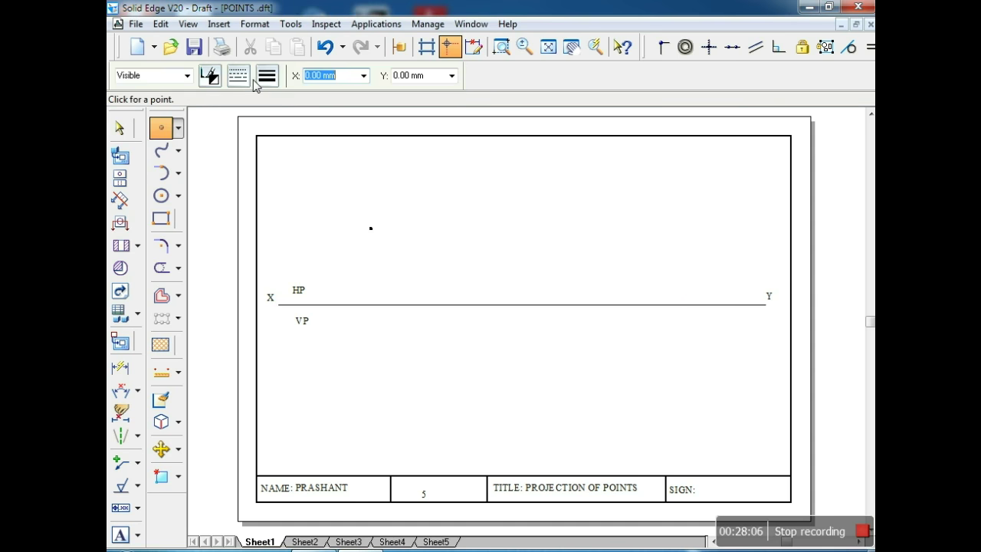
pyautogui.click(268, 75)
pyautogui.click(278, 175)
pyautogui.click(381, 414)
pyautogui.click(118, 127)
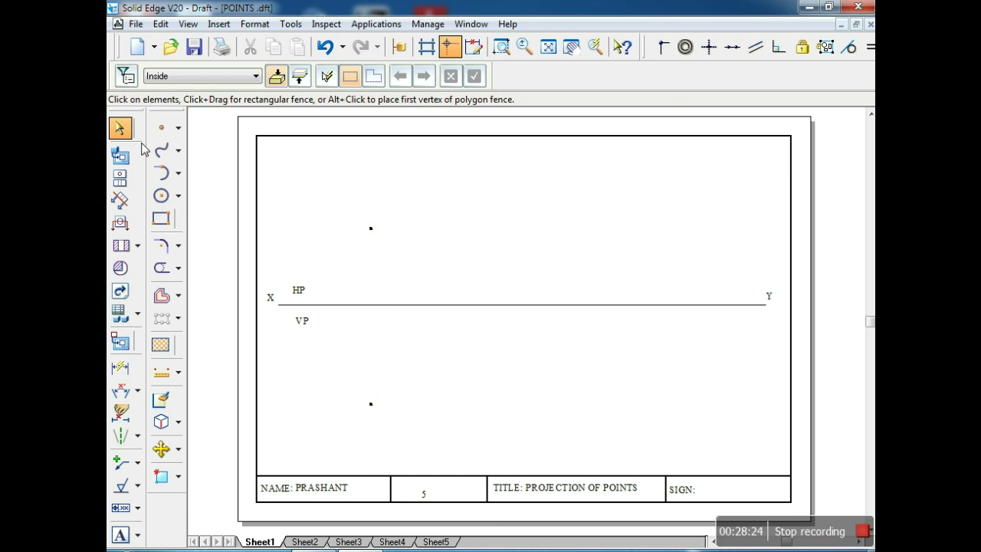
# - Add the text a' beside the upper point and a beside the lower point
pyautogui.click(120, 534)
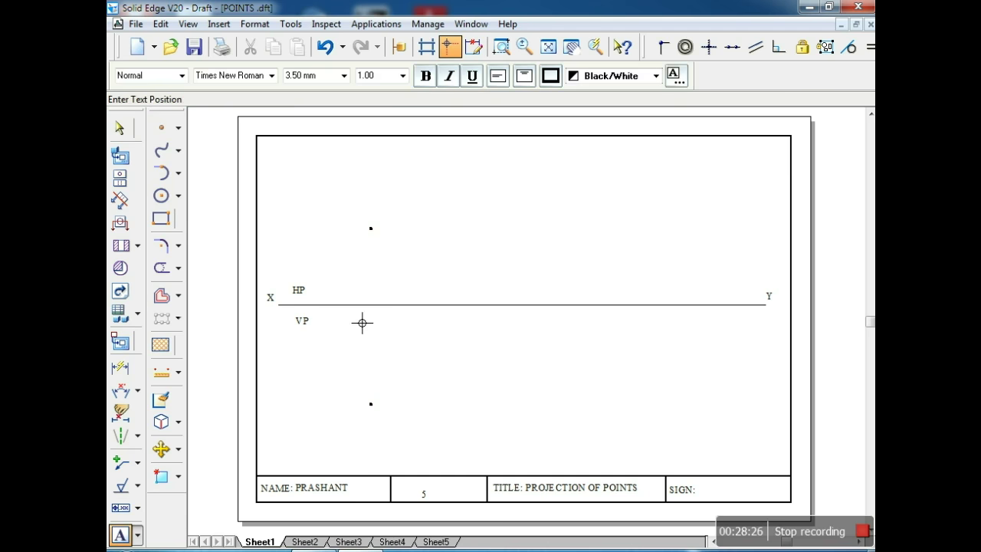
pyautogui.click(368, 224)
pyautogui.write('A')
pyautogui.press('BackSpace')
pyautogui.write("a'")
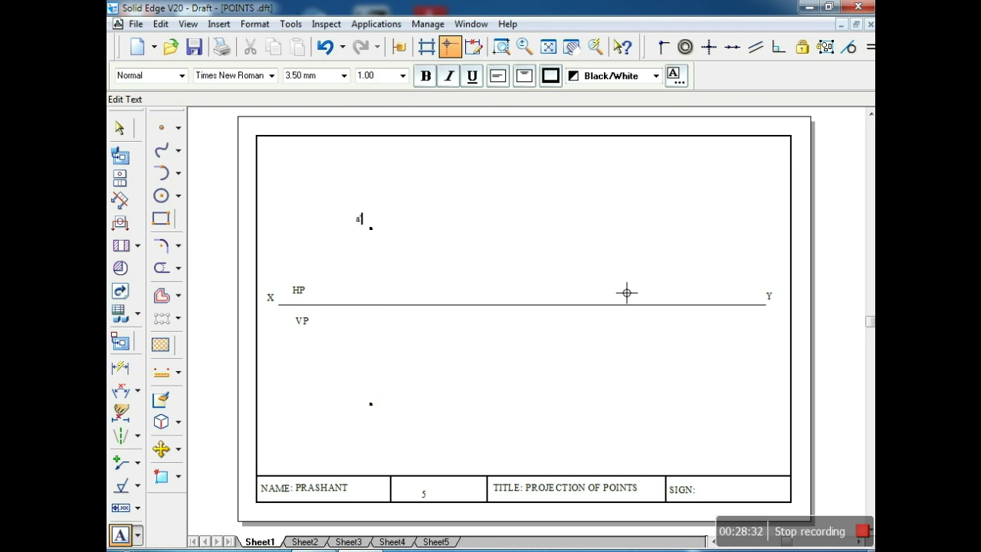
pyautogui.click(366, 418)
pyautogui.write('a')
pyautogui.click(138, 392)
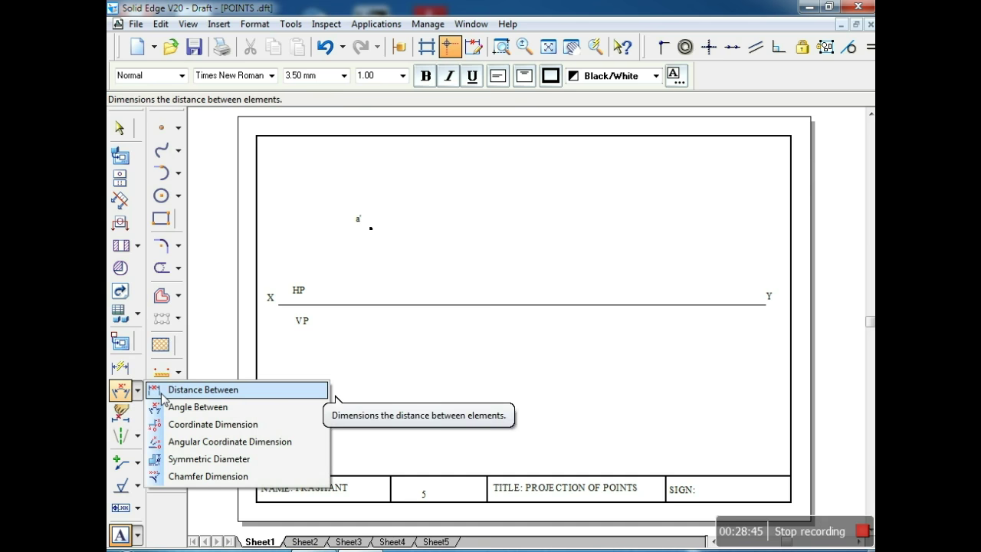
# - Add a Distance Between dimension from a' to the XY line, reading 39.86
pyautogui.click(197, 391)
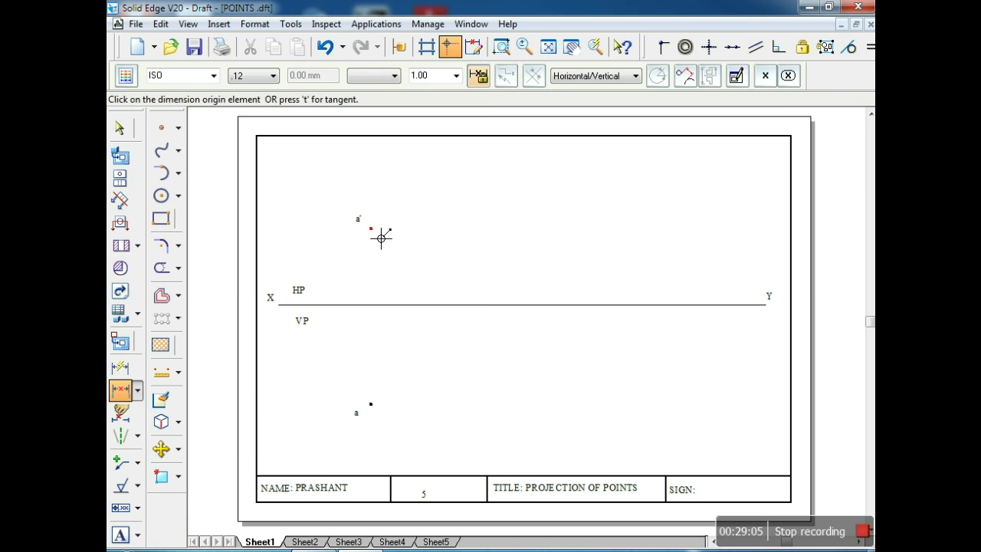
pyautogui.click(381, 237)
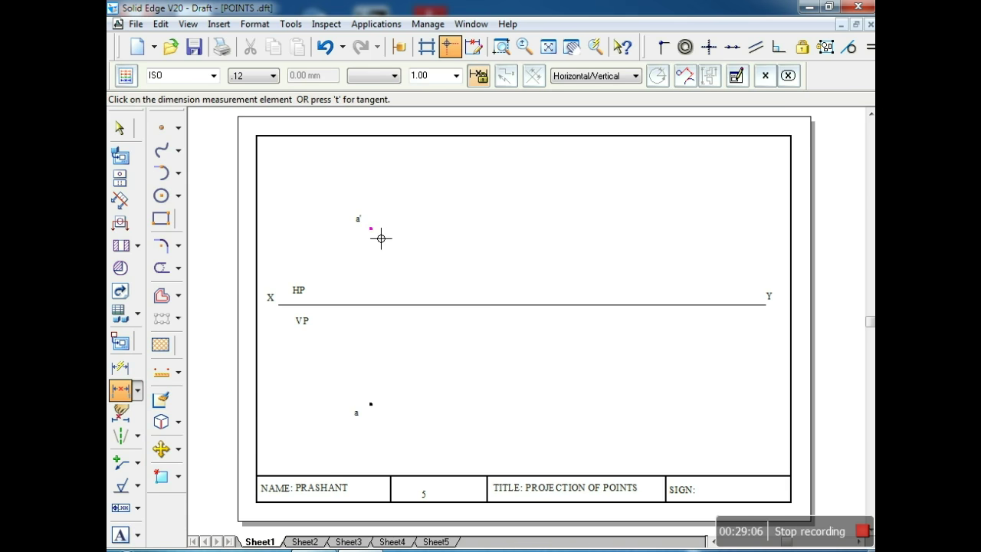
pyautogui.click(427, 320)
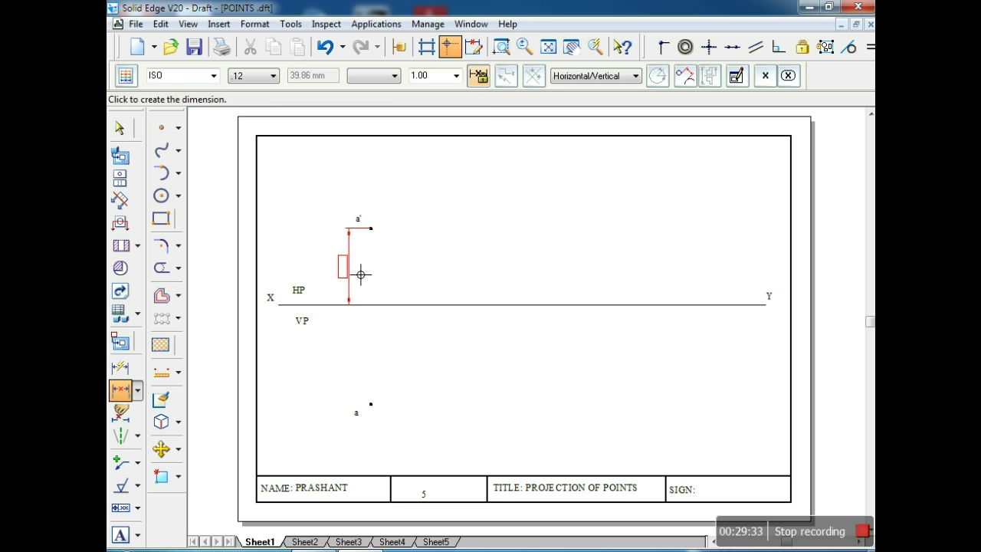
pyautogui.click(361, 273)
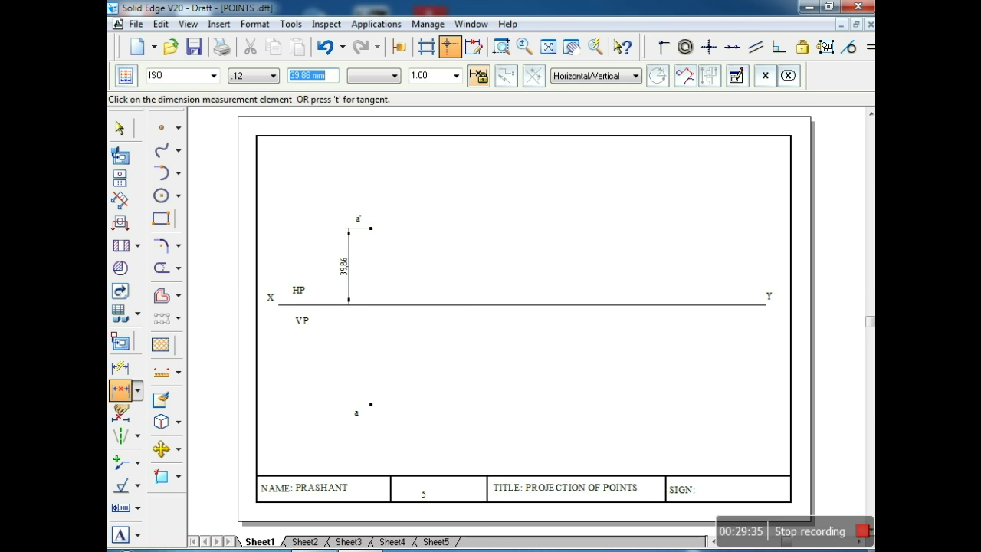